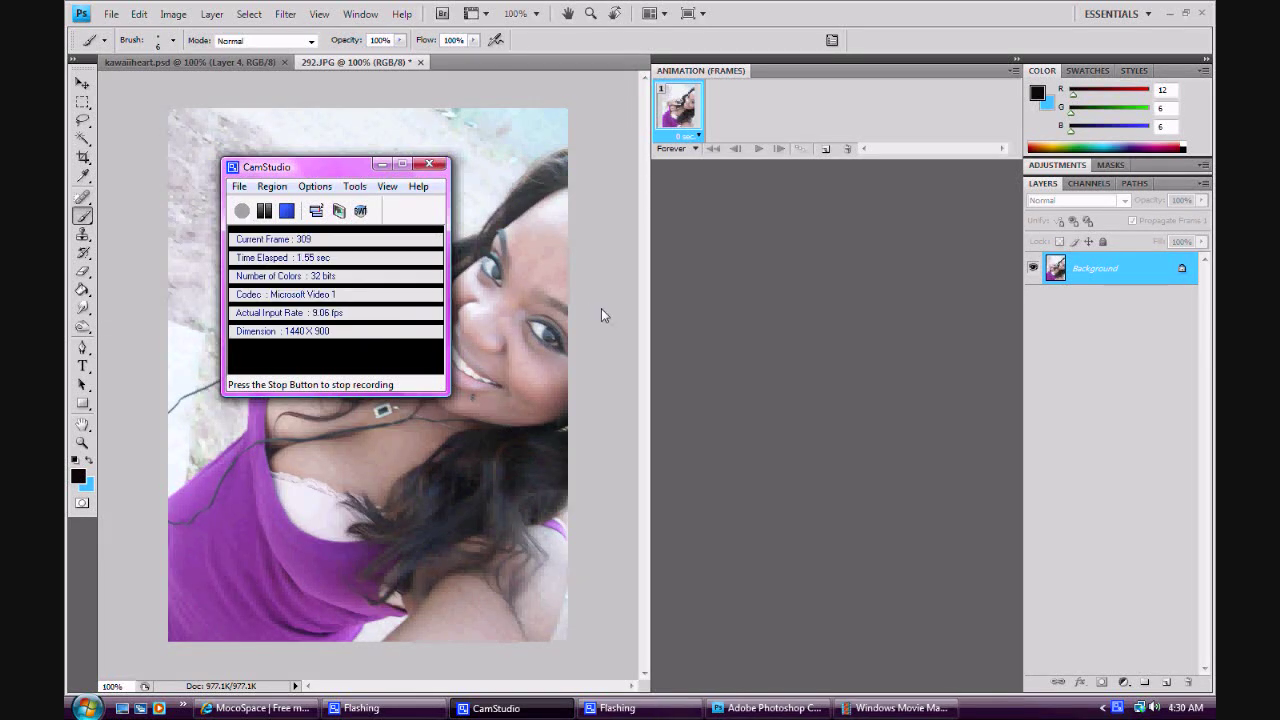
- Bring the Photoshop window with 292.JPG to the front, out from behind CamStudio
{"action": "left_click", "coordinate": [601, 316]}
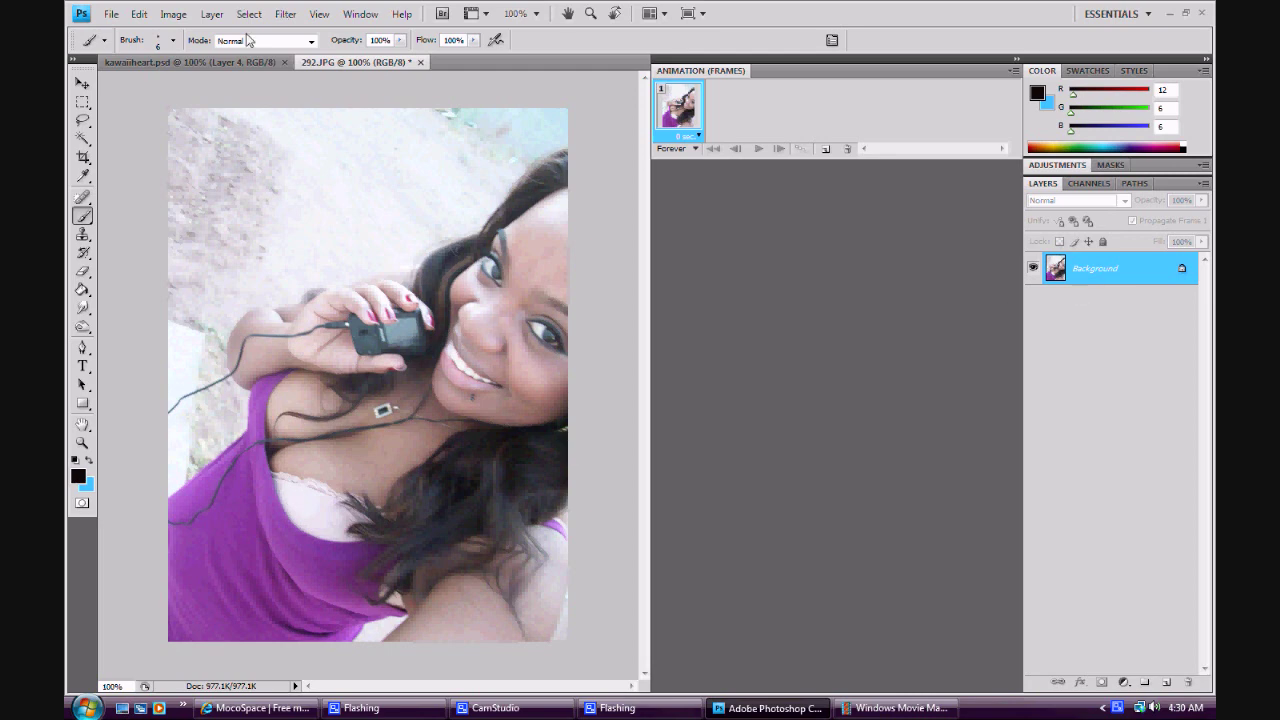
- Resize the photo via Image Size to 400 pixels wide (400 × 534), proportions constrained
{"action": "left_click", "coordinate": [176, 15]}
{"action": "mouse_move", "coordinate": [200, 55]}
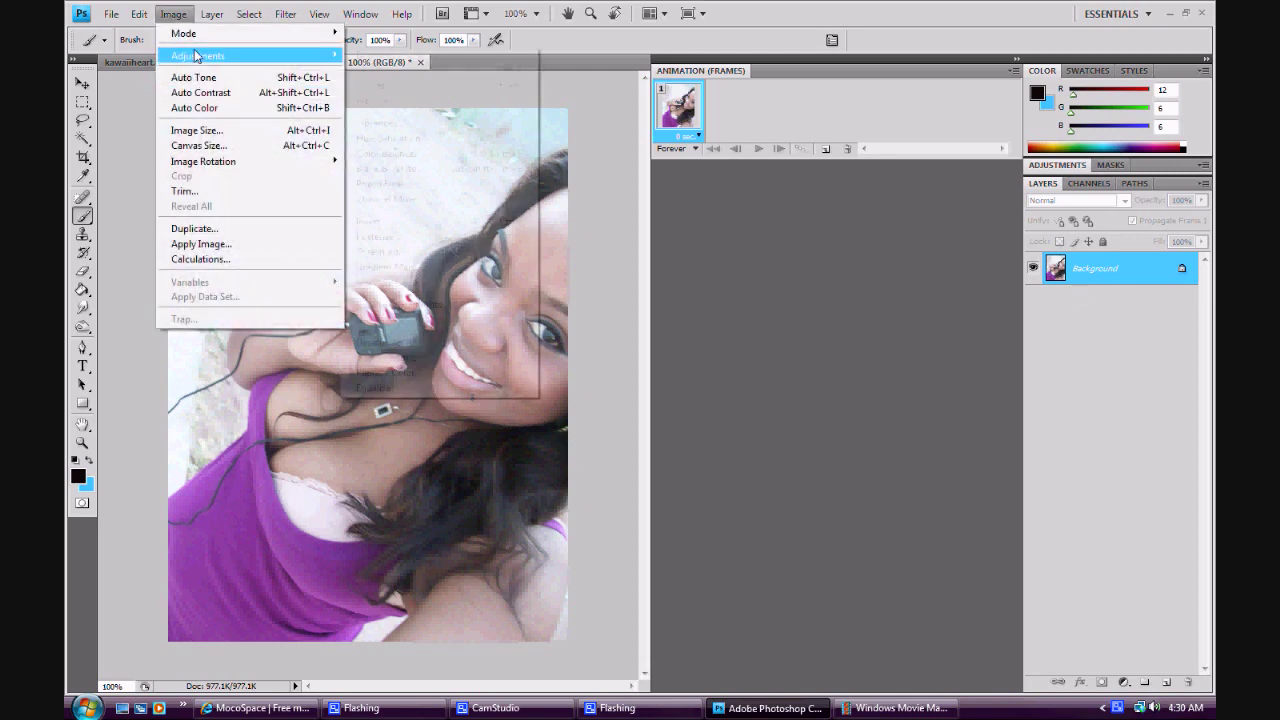
{"action": "left_click", "coordinate": [173, 14]}
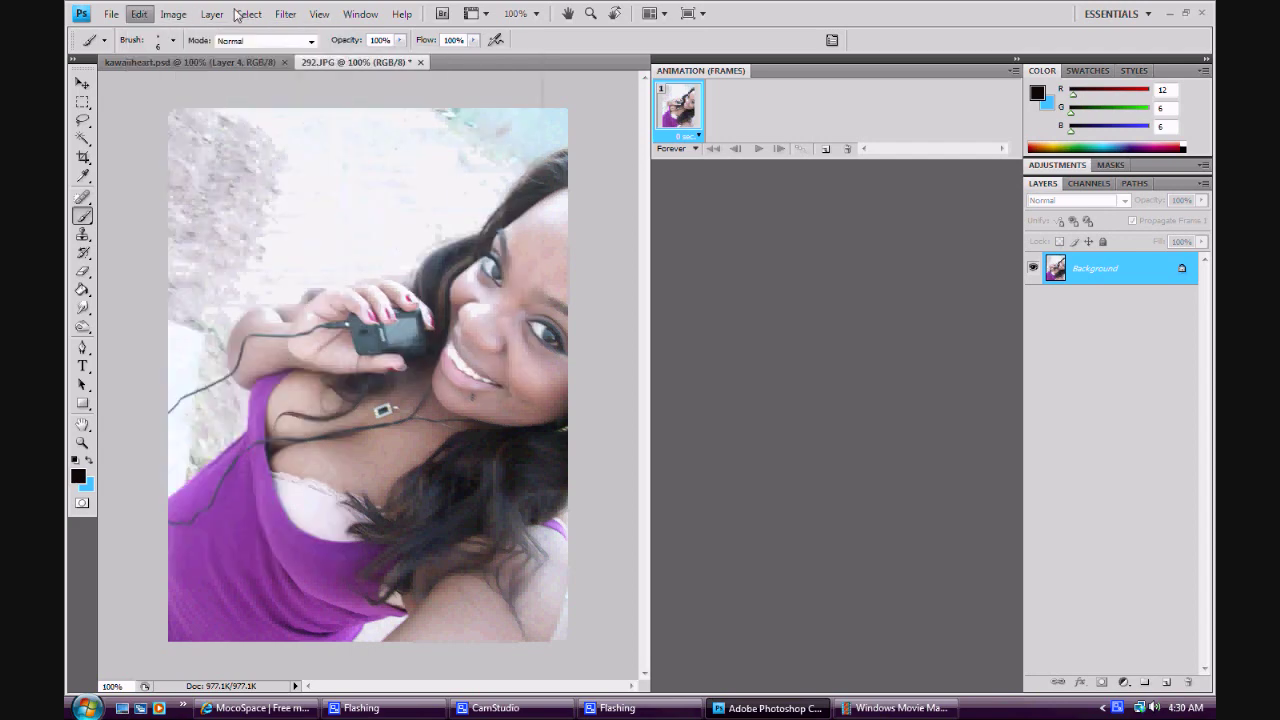
{"action": "left_click", "coordinate": [252, 15]}
{"action": "left_click", "coordinate": [212, 14]}
{"action": "left_click", "coordinate": [173, 14]}
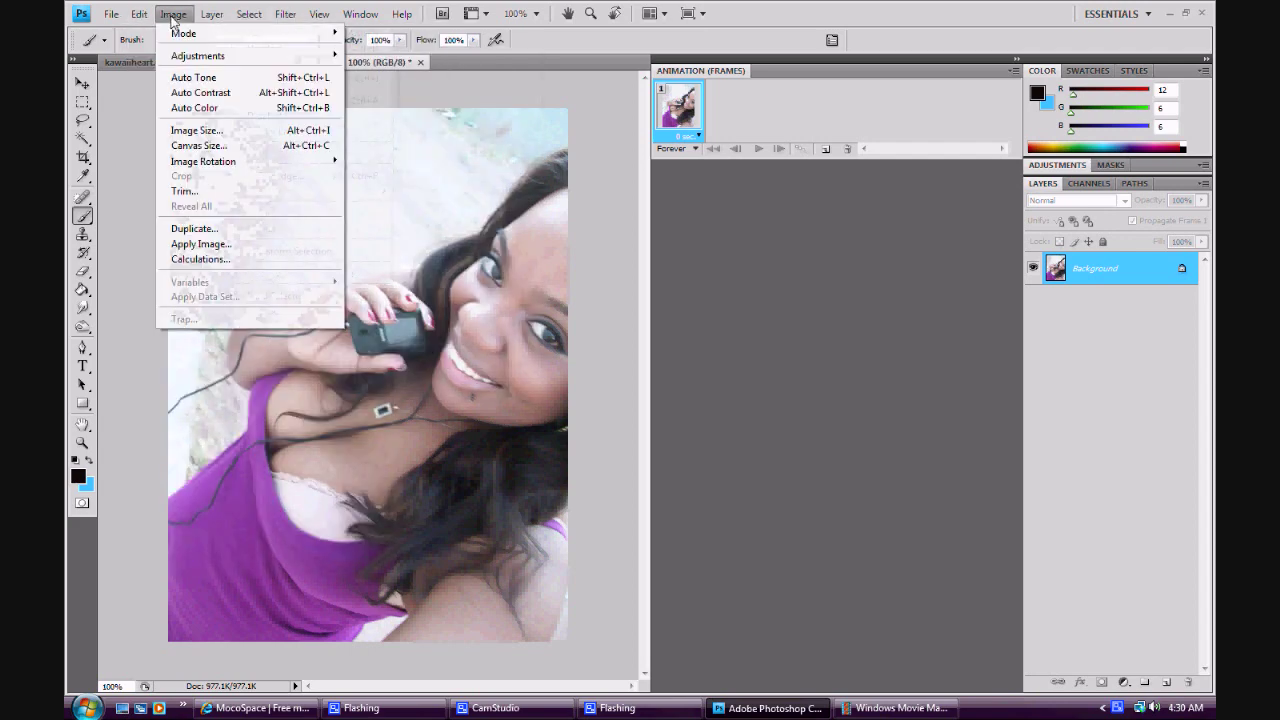
{"action": "left_click", "coordinate": [197, 130]}
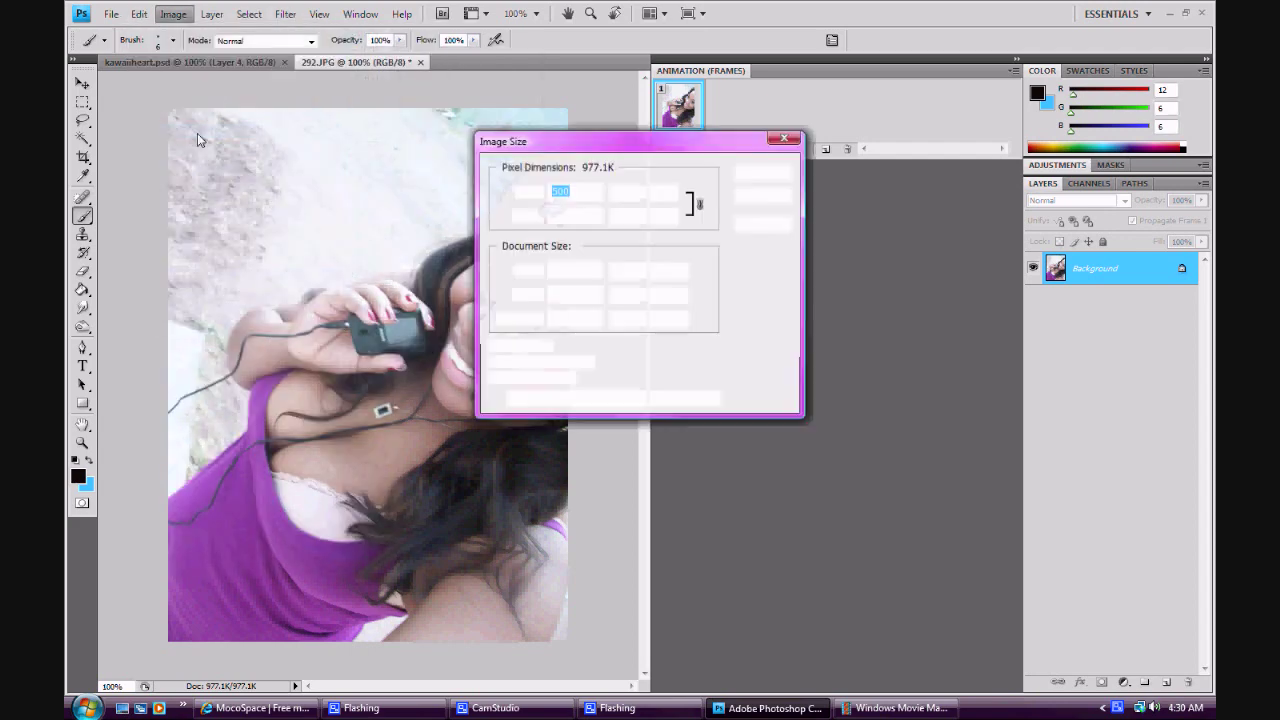
{"action": "left_click", "coordinate": [575, 191]}
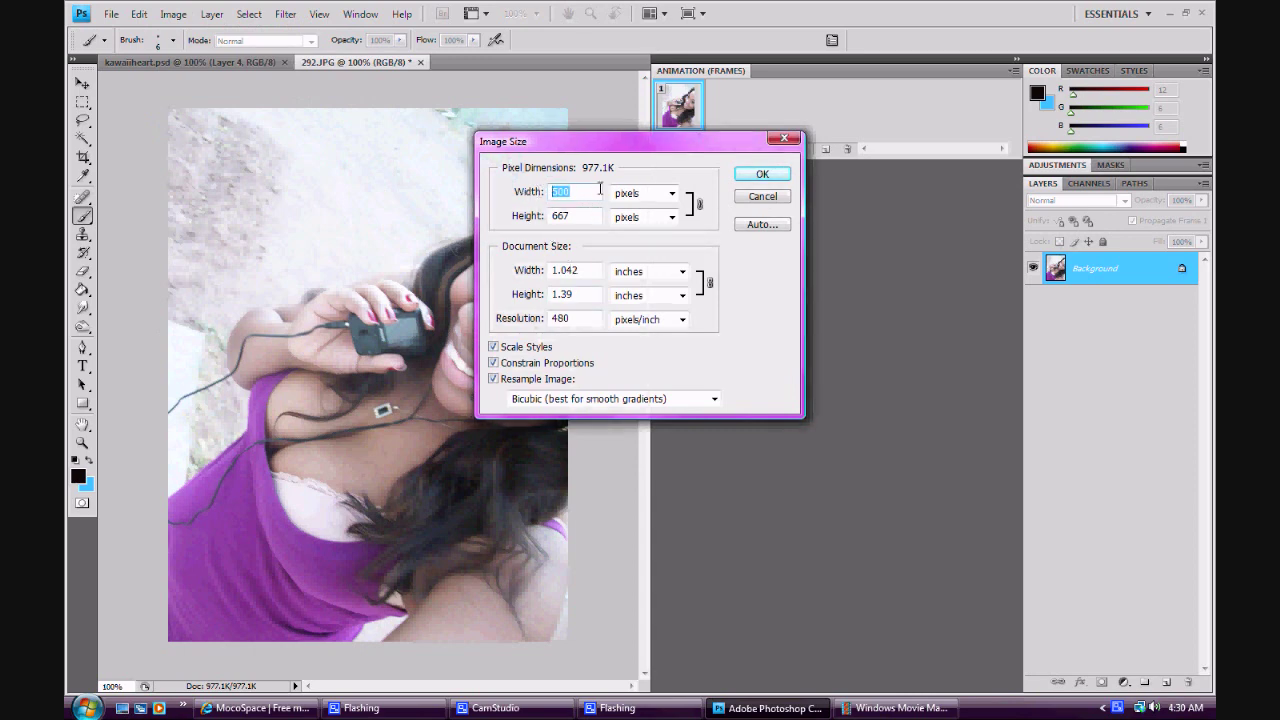
{"action": "type", "text": "400"}
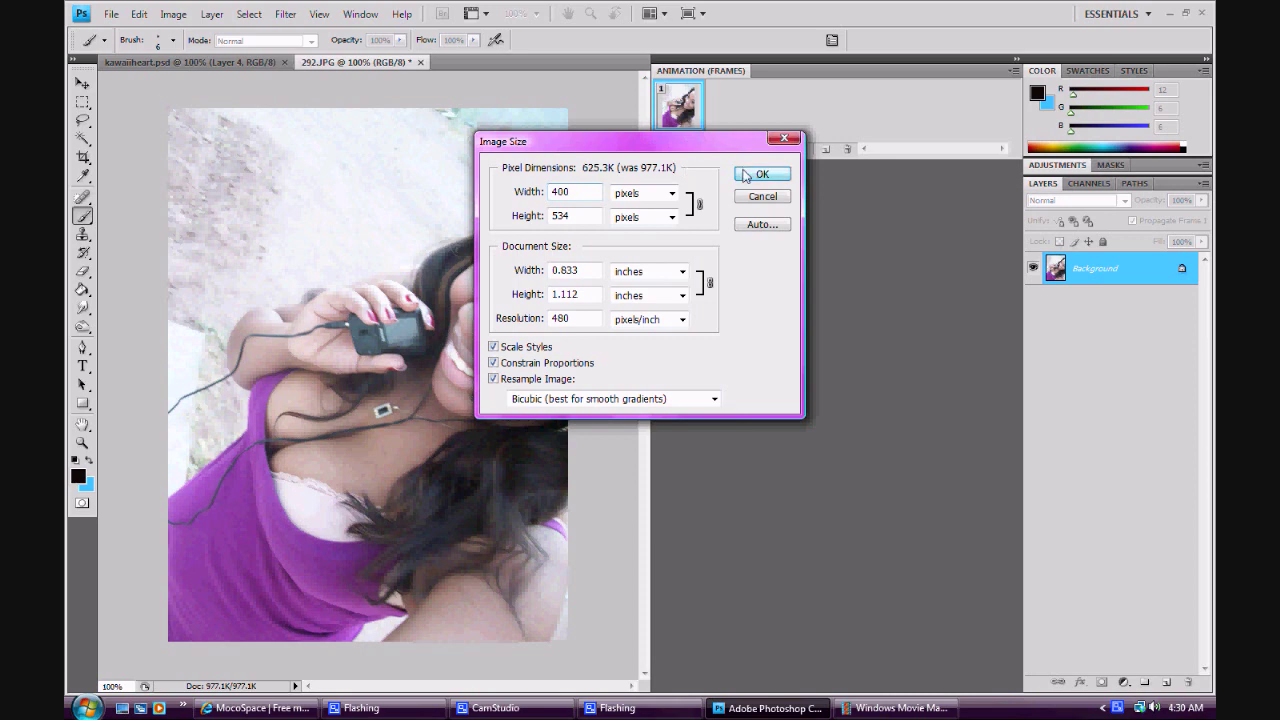
{"action": "left_click", "coordinate": [762, 174]}
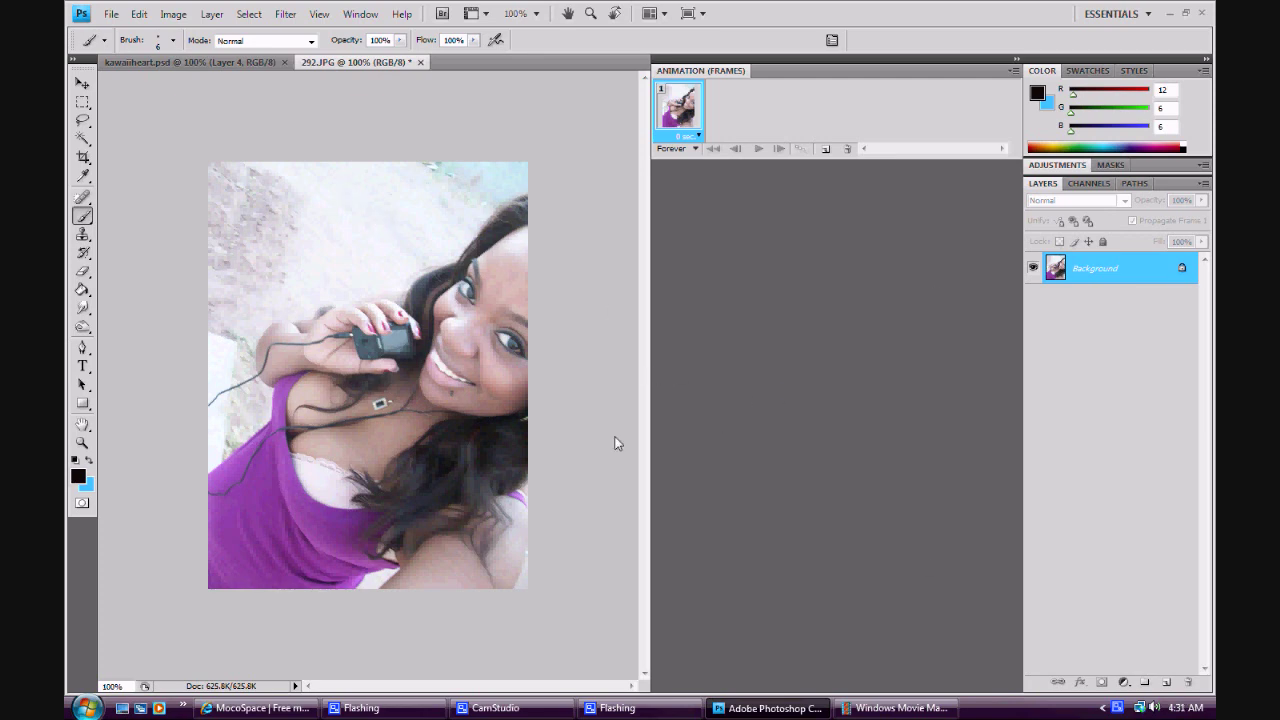
- Duplicate the Background layer as Background copy and zoom into the face at 300%
{"action": "right_click", "coordinate": [1112, 268]}
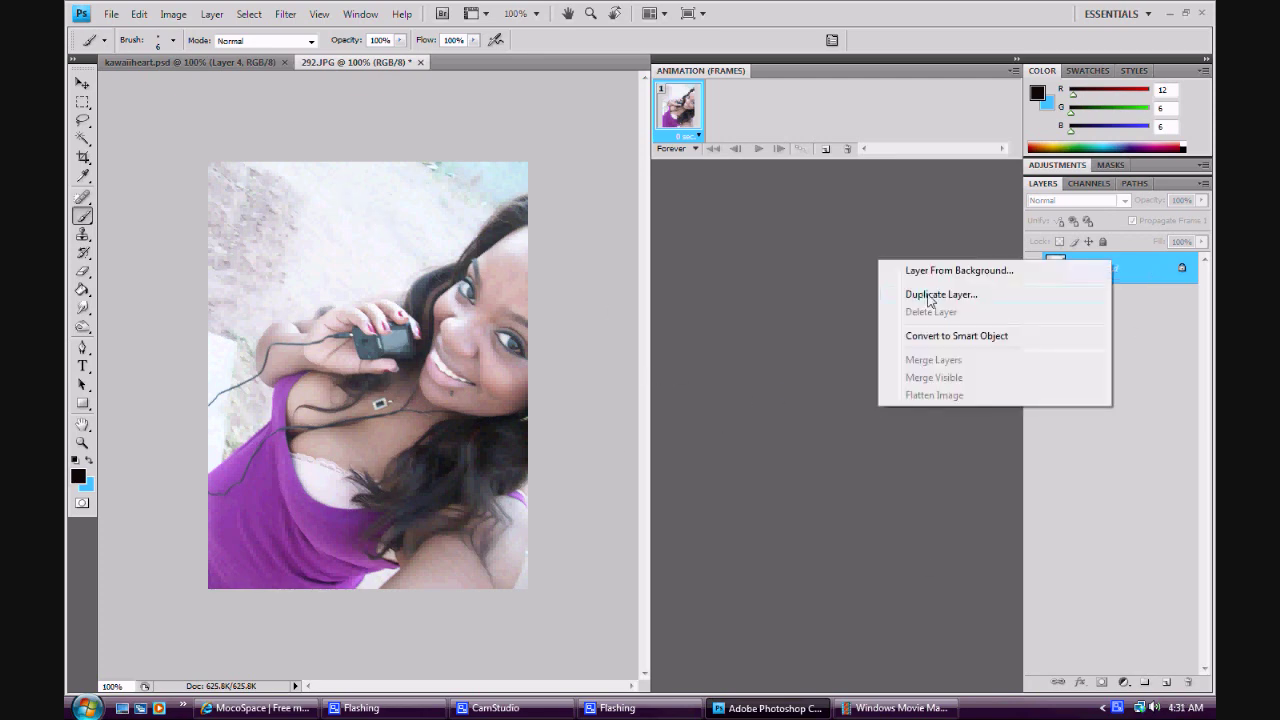
{"action": "left_click", "coordinate": [925, 295]}
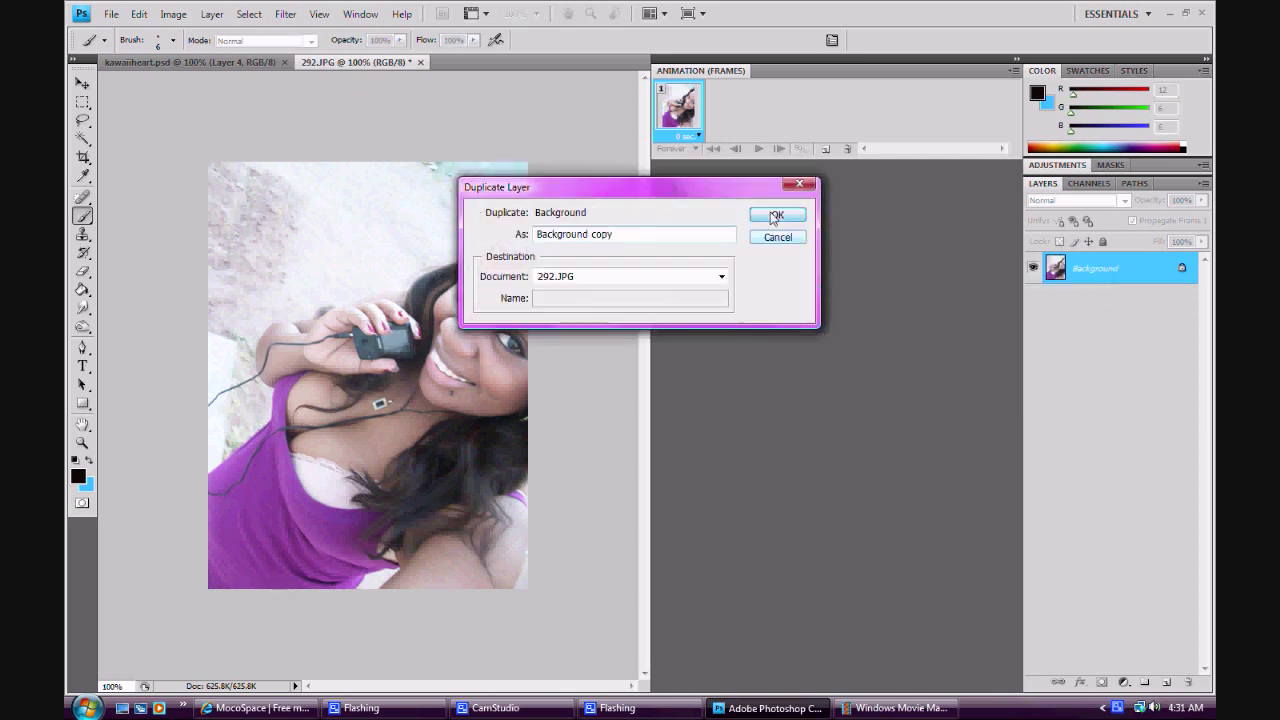
{"action": "left_click", "coordinate": [776, 215]}
{"action": "key", "text": "z"}
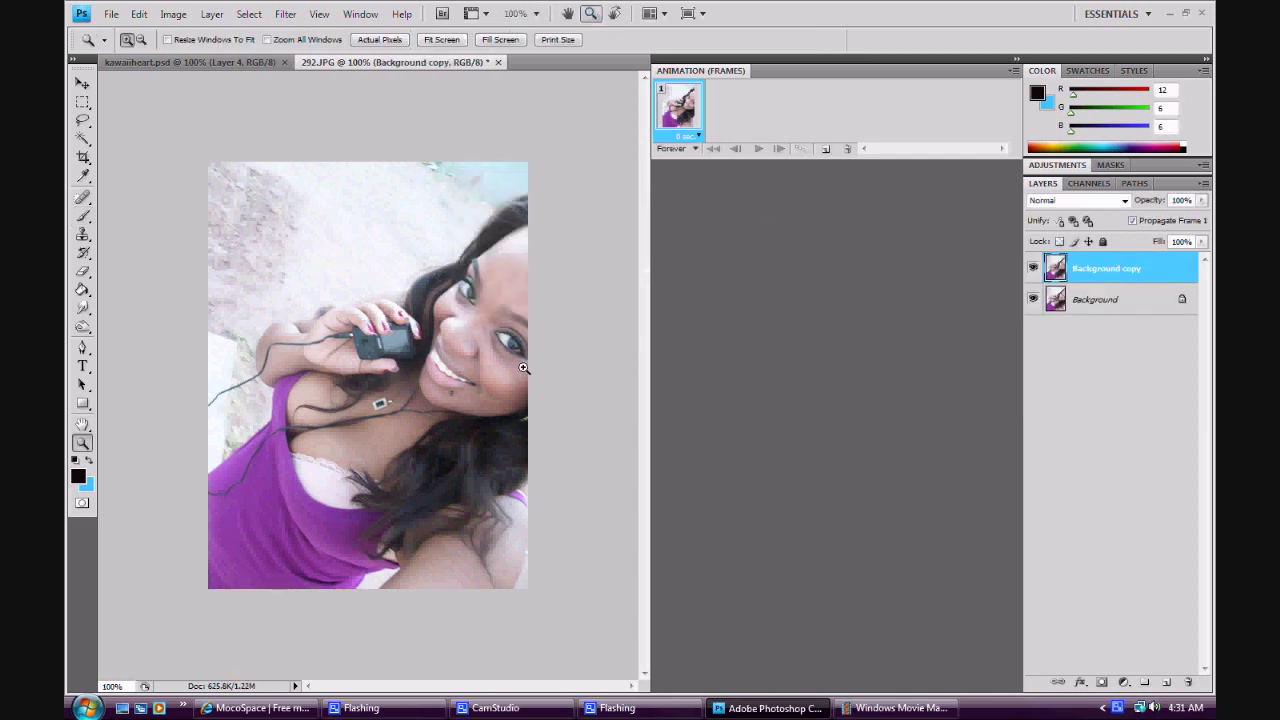
{"action": "left_click", "coordinate": [523, 368]}
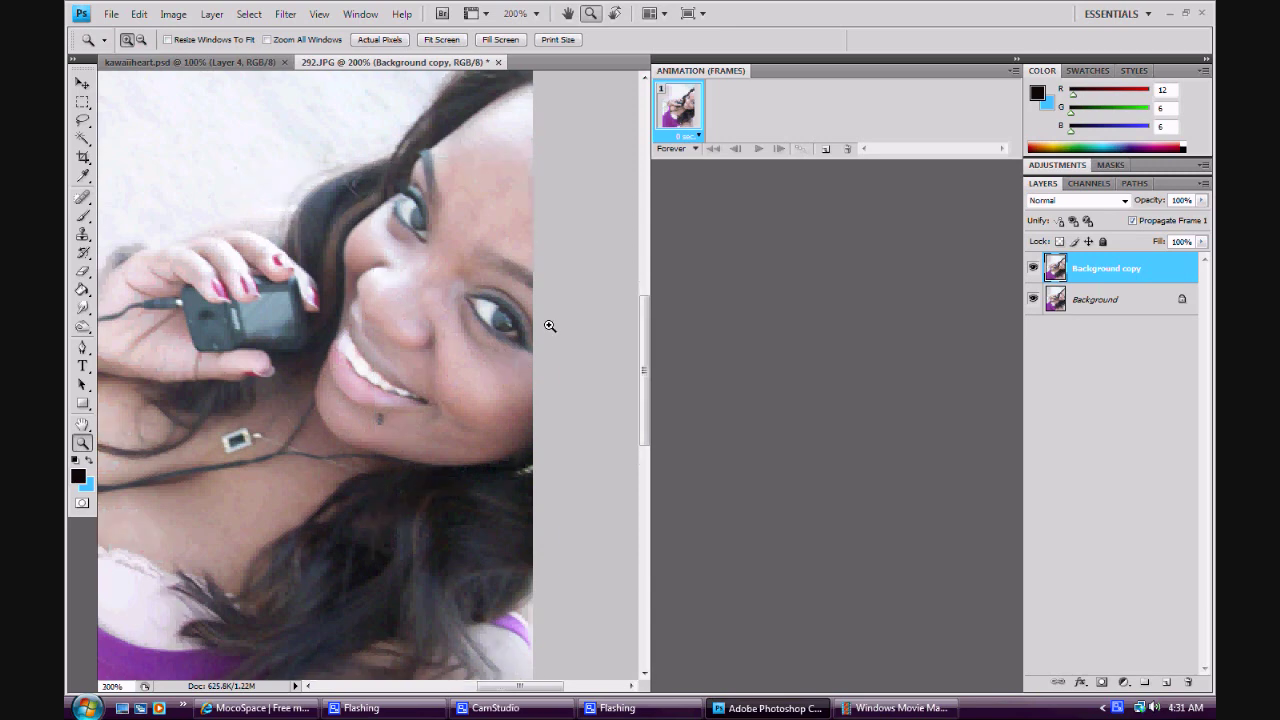
{"action": "left_click", "coordinate": [549, 325]}
{"action": "scroll", "coordinate": [477, 363], "scroll_direction": "up", "scroll_amount": 1}
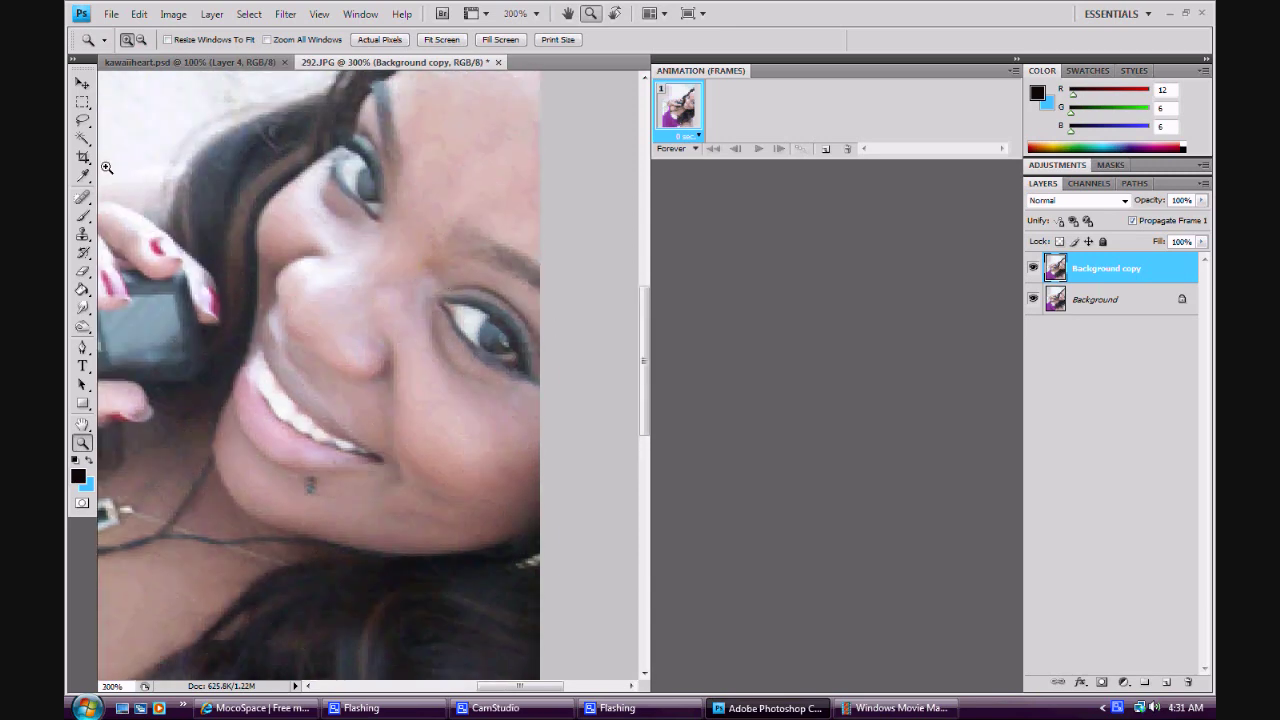
- Patch the skin under both eyes with the Patch Tool using nearby clean skin
{"action": "left_click_drag", "start_coordinate": [83, 197], "coordinate": [126, 228]}
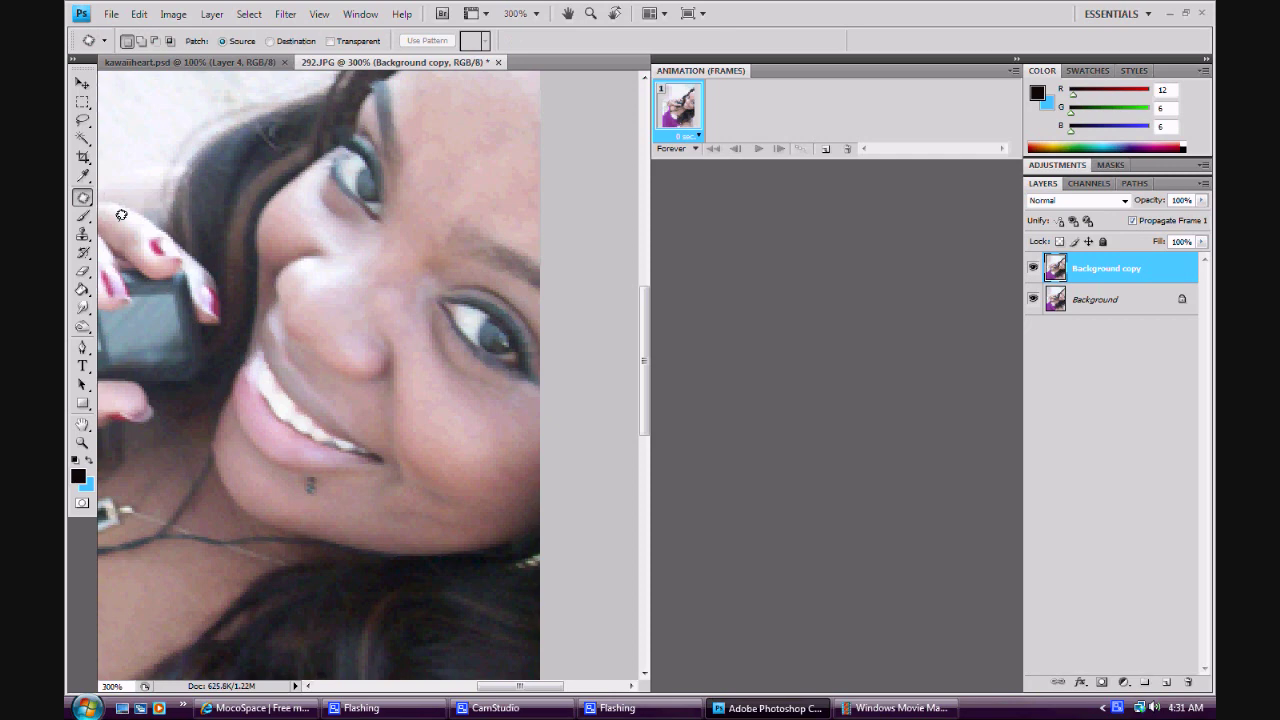
{"action": "mouse_move", "coordinate": [427, 316]}
{"action": "left_mouse_down"}
{"action": "mouse_move", "coordinate": [437, 369]}
{"action": "mouse_move", "coordinate": [477, 398]}
{"action": "mouse_move", "coordinate": [526, 393]}
{"action": "mouse_move", "coordinate": [471, 362]}
{"action": "mouse_move", "coordinate": [442, 308]}
{"action": "mouse_move", "coordinate": [430, 310]}
{"action": "left_mouse_up"}
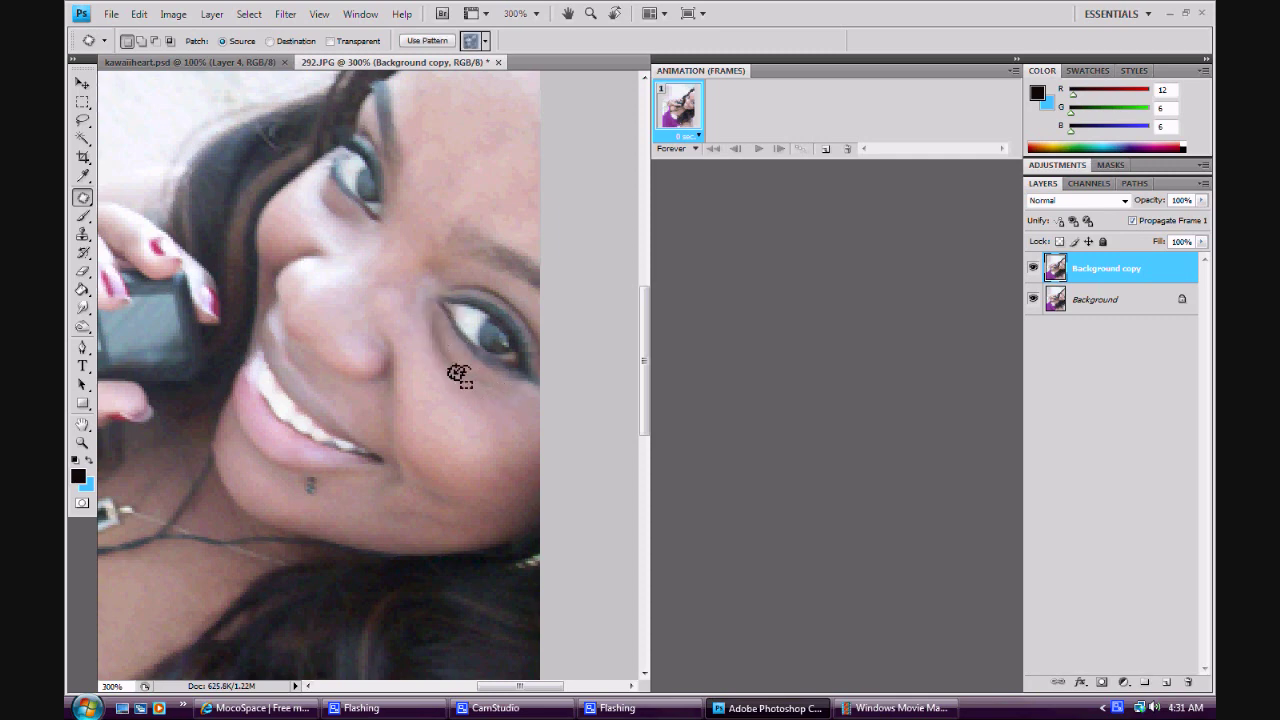
{"action": "left_click_drag", "start_coordinate": [457, 371], "coordinate": [430, 401]}
{"action": "key", "text": "ctrl+d"}
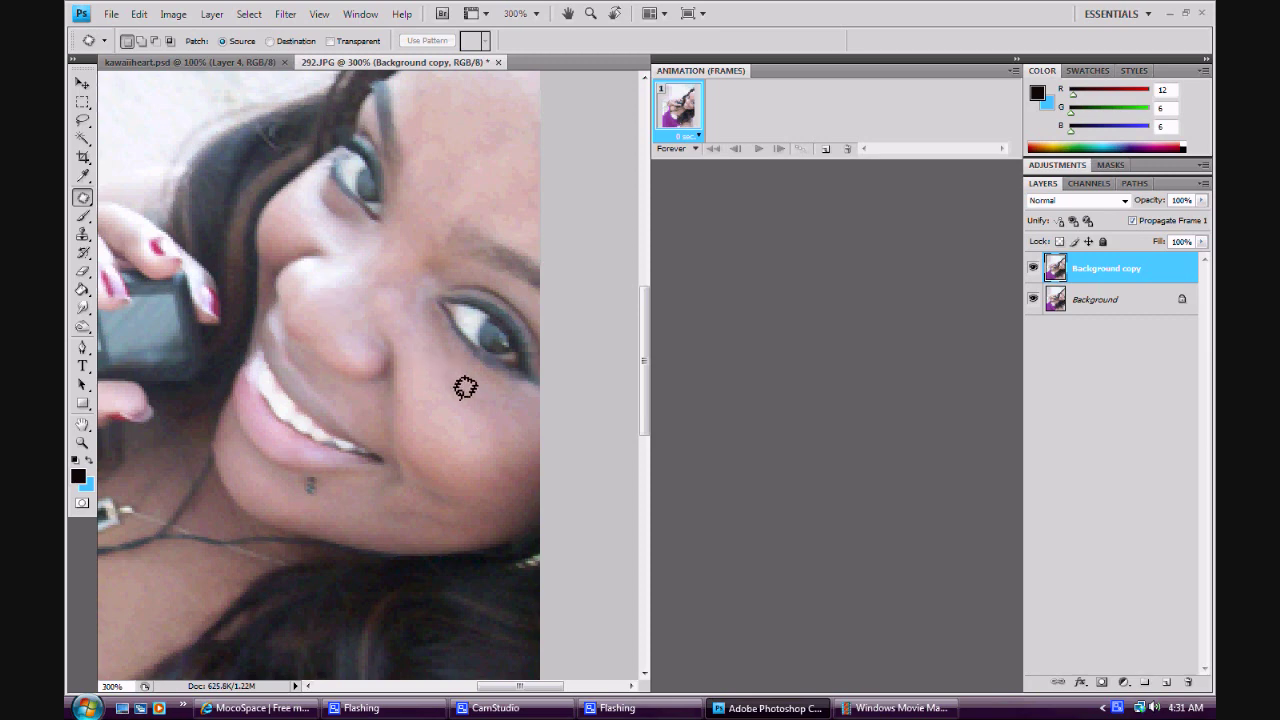
{"action": "mouse_move", "coordinate": [320, 191]}
{"action": "left_mouse_down"}
{"action": "mouse_move", "coordinate": [374, 231]}
{"action": "mouse_move", "coordinate": [331, 189]}
{"action": "mouse_move", "coordinate": [340, 213]}
{"action": "mouse_move", "coordinate": [306, 229]}
{"action": "left_mouse_up"}
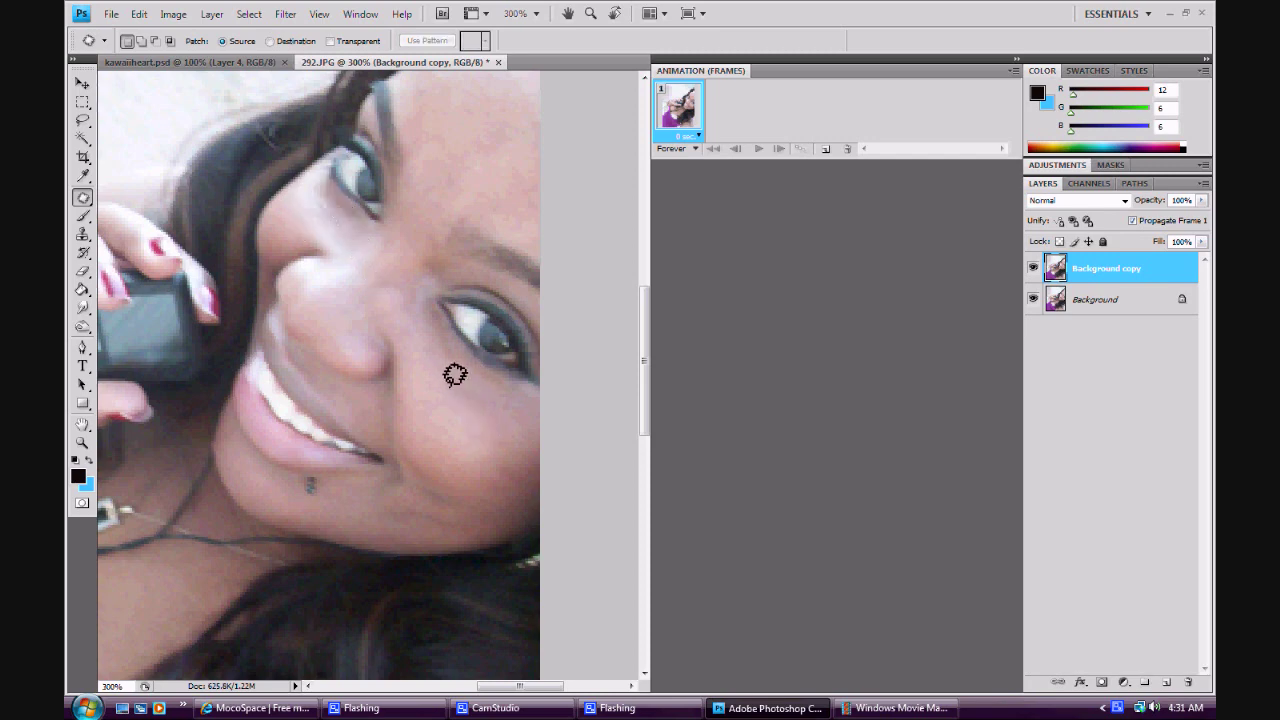
{"action": "mouse_move", "coordinate": [441, 374]}
{"action": "left_mouse_down"}
{"action": "mouse_move", "coordinate": [491, 406]}
{"action": "mouse_move", "coordinate": [445, 379]}
{"action": "mouse_move", "coordinate": [440, 402]}
{"action": "mouse_move", "coordinate": [426, 349]}
{"action": "left_mouse_up"}
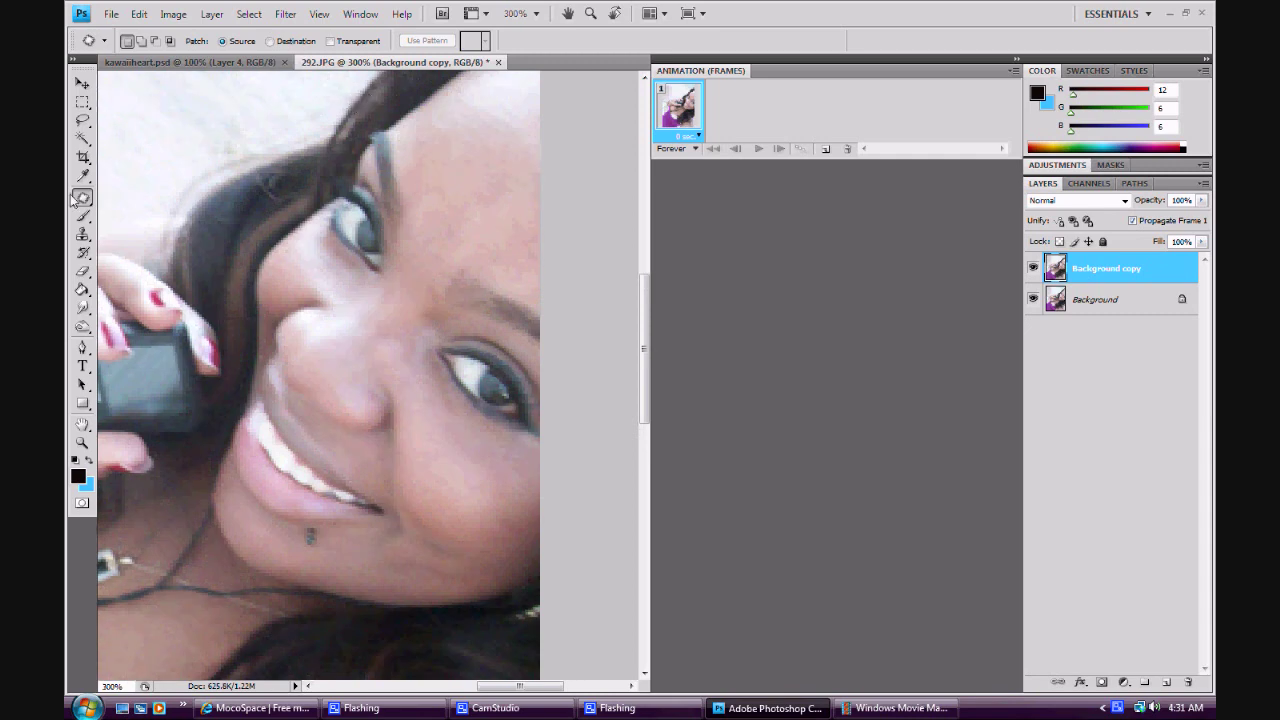
- Pick the Healing Brush with a smaller diameter, dismissing its source-point warnings
{"action": "left_click_drag", "start_coordinate": [84, 198], "coordinate": [120, 208]}
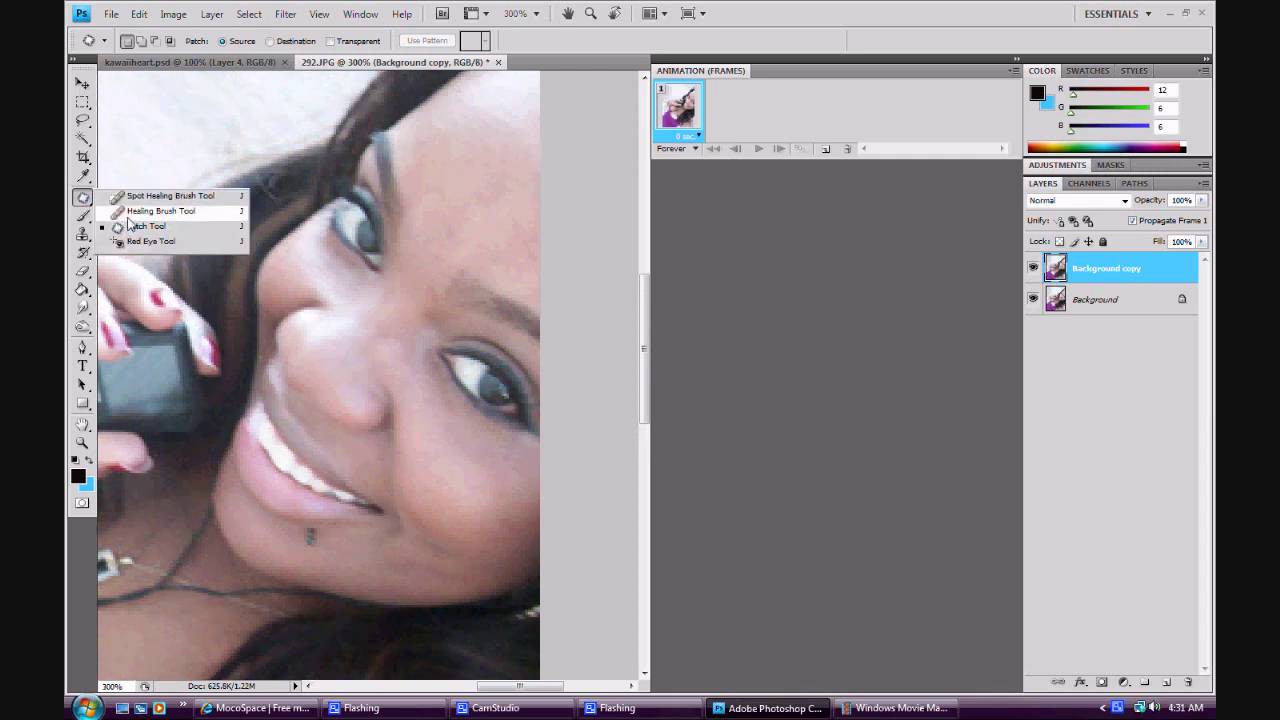
{"action": "left_click", "coordinate": [140, 211]}
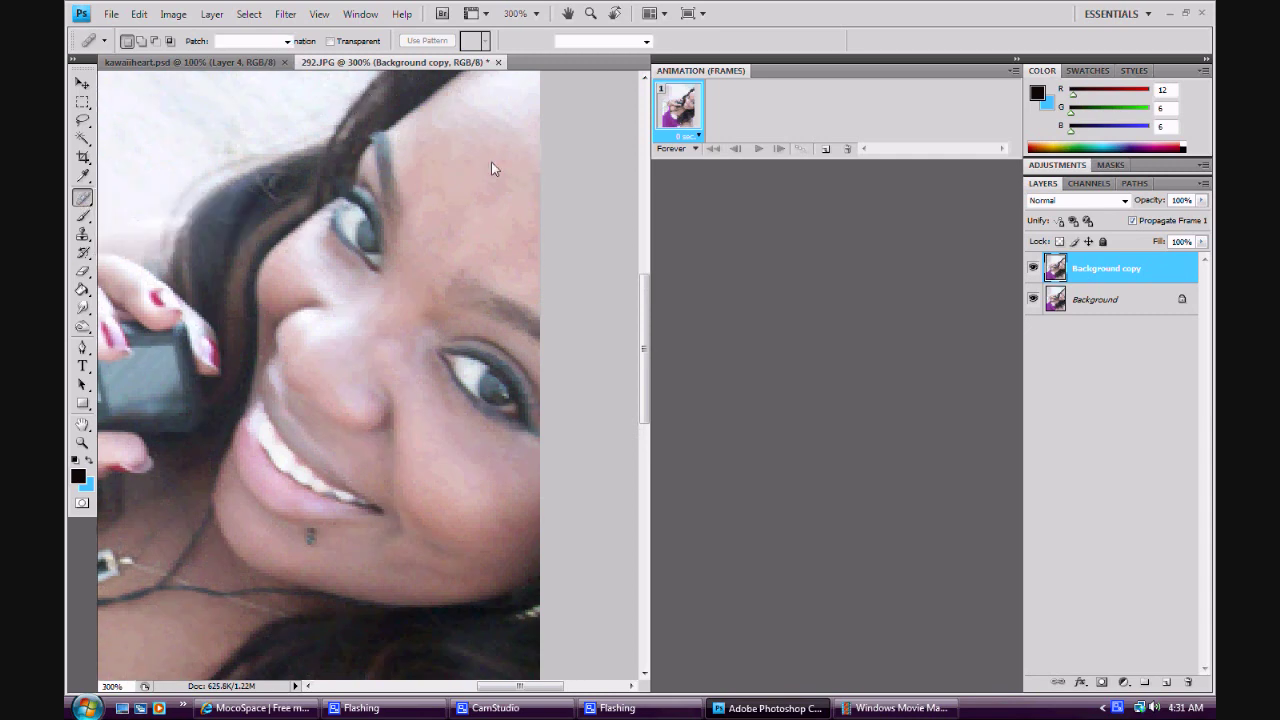
{"action": "left_click", "coordinate": [173, 40]}
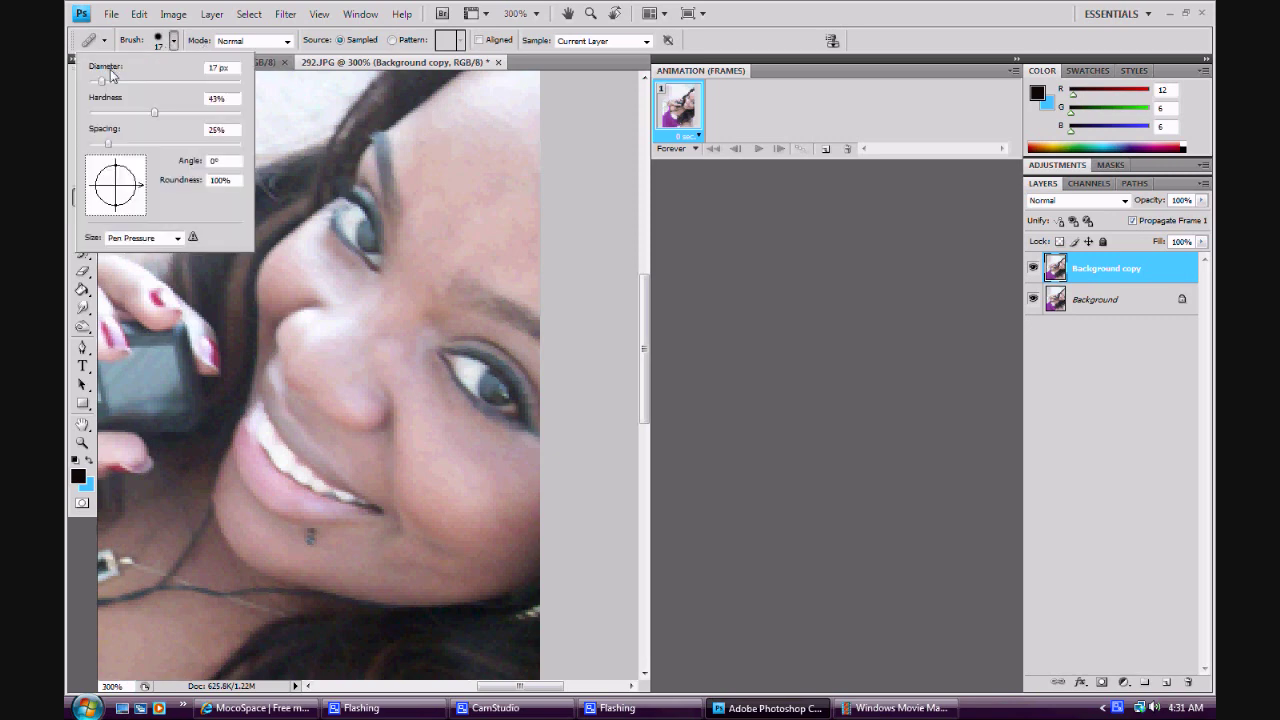
{"action": "left_click_drag", "start_coordinate": [99, 83], "coordinate": [96, 86]}
{"action": "left_click", "coordinate": [531, 189]}
{"action": "key", "text": "Return"}
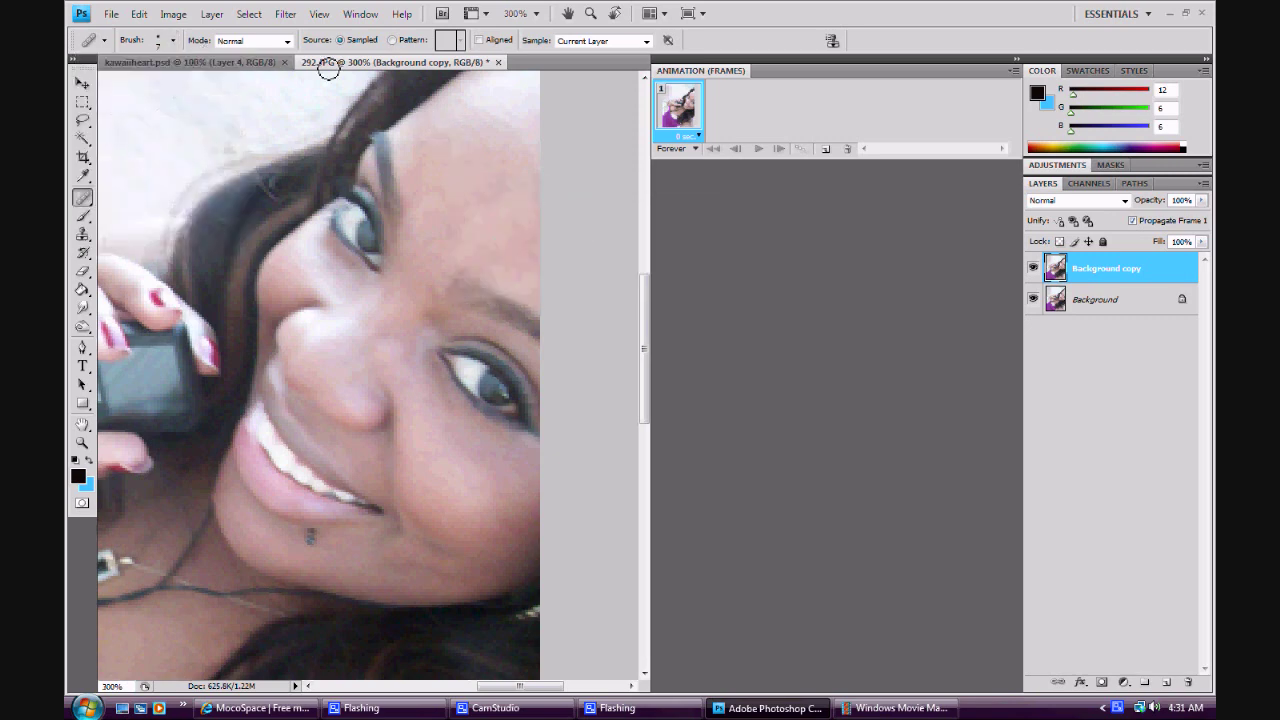
{"action": "left_click", "coordinate": [440, 130]}
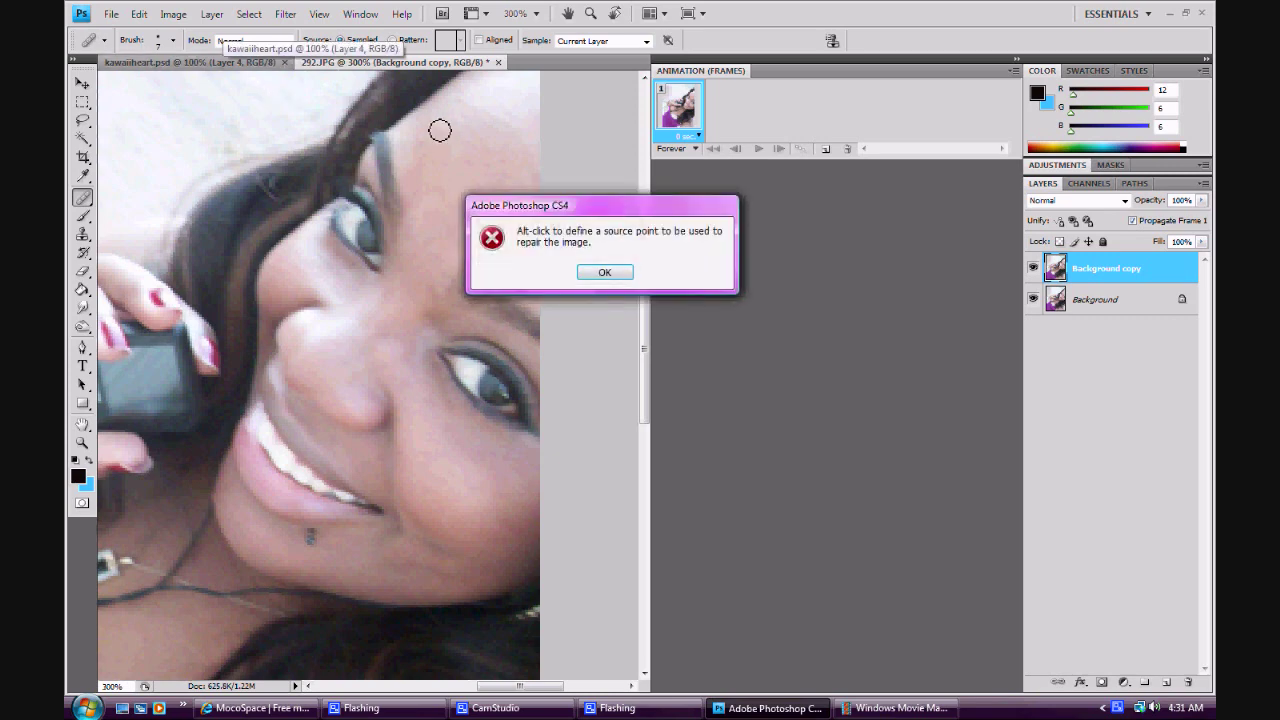
{"action": "left_click", "coordinate": [602, 275]}
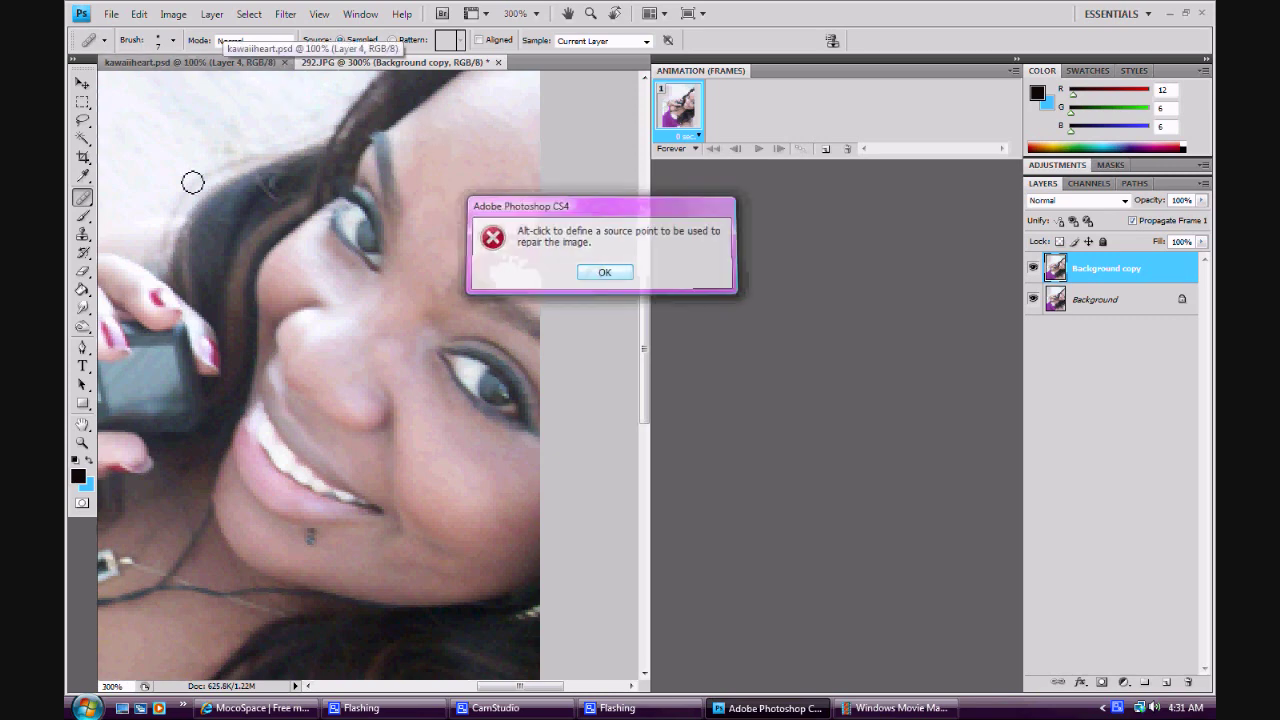
- Spot-heal two blemishes on the forehead with the Spot Healing Brush
{"action": "right_click", "coordinate": [83, 198]}
{"action": "left_click", "coordinate": [160, 196]}
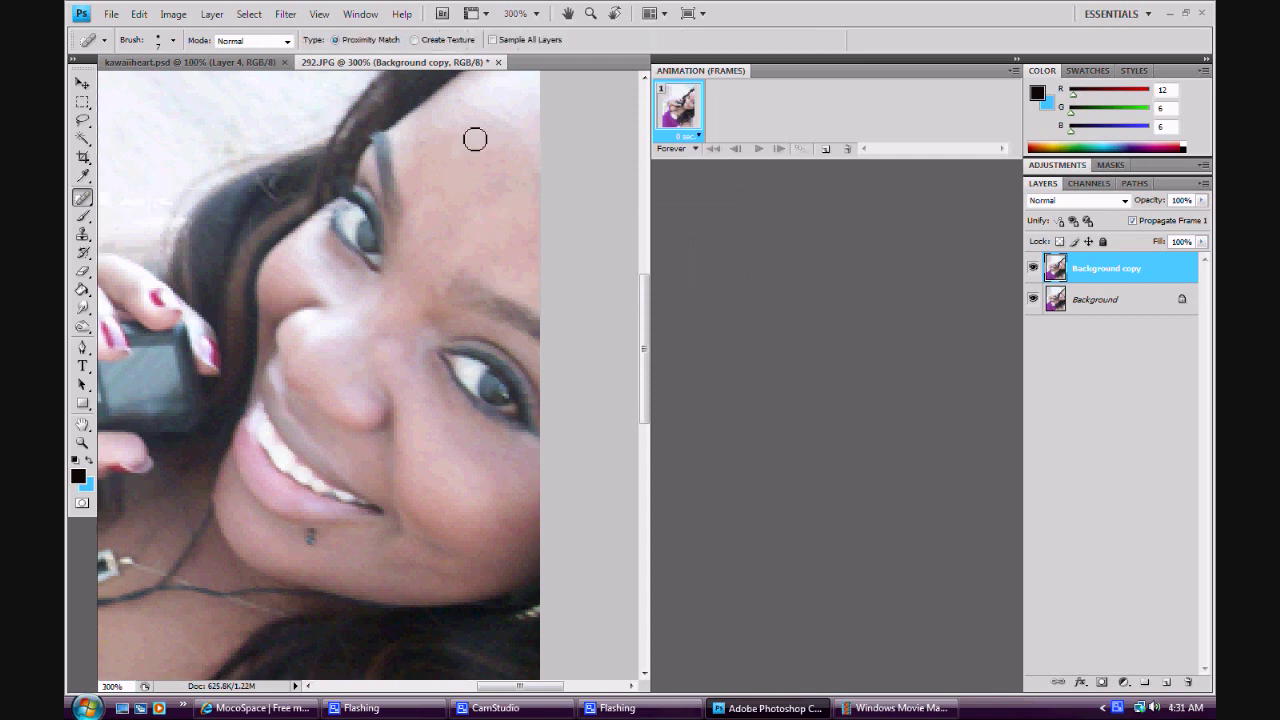
{"action": "left_click", "coordinate": [431, 140]}
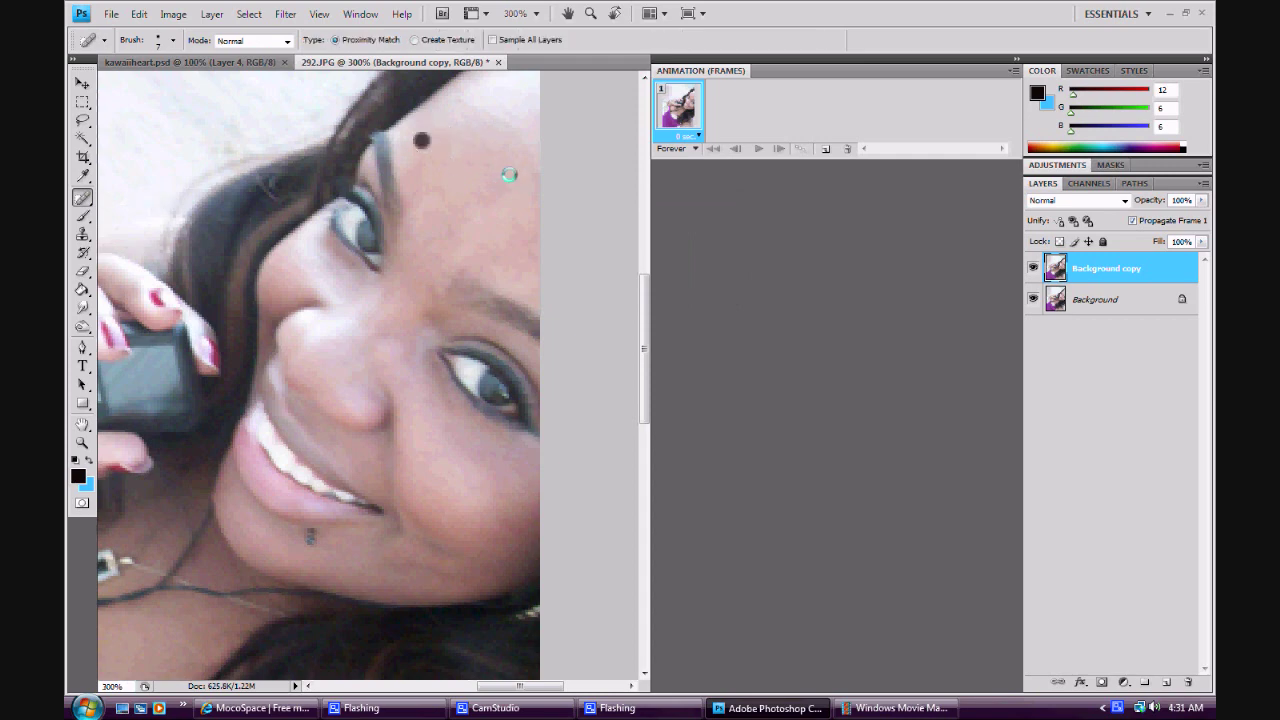
{"action": "left_click", "coordinate": [444, 129]}
{"action": "scroll", "coordinate": [475, 460], "scroll_direction": "down", "scroll_amount": 2}
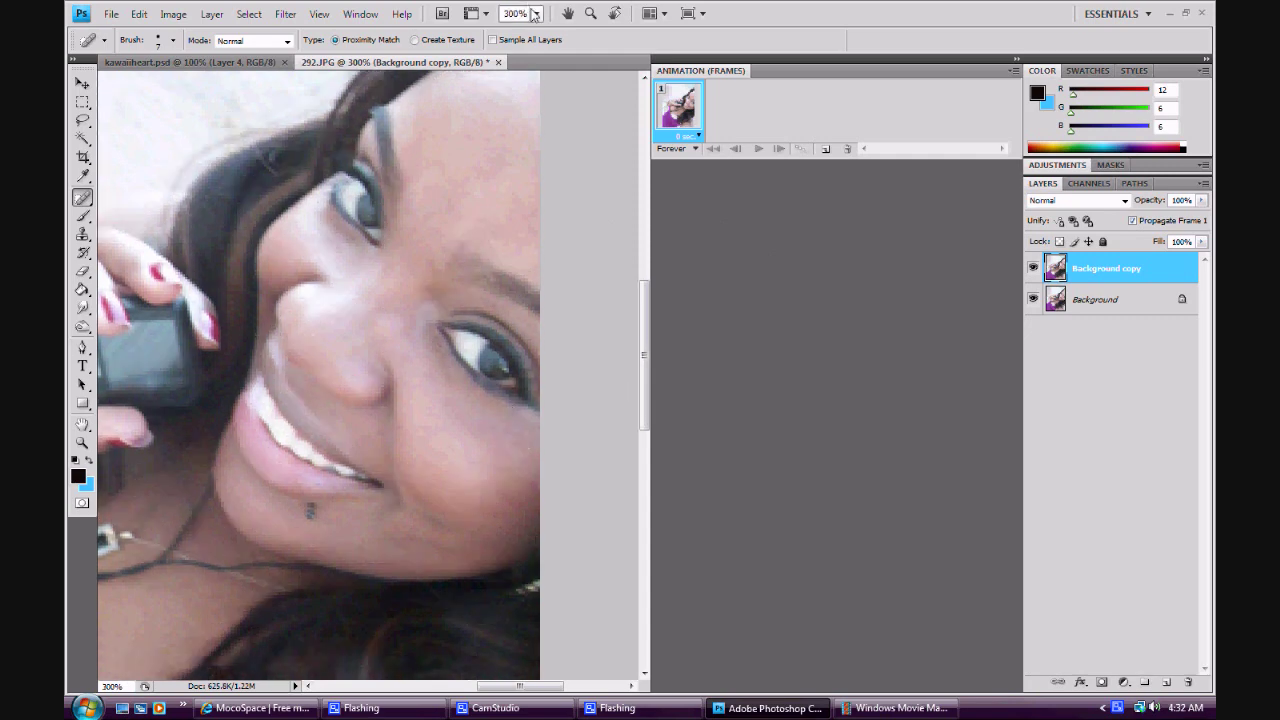
{"action": "left_click", "coordinate": [530, 13]}
- View the photo at 100% and toggle Background copy on and off to compare the retouching
{"action": "left_click", "coordinate": [536, 63]}
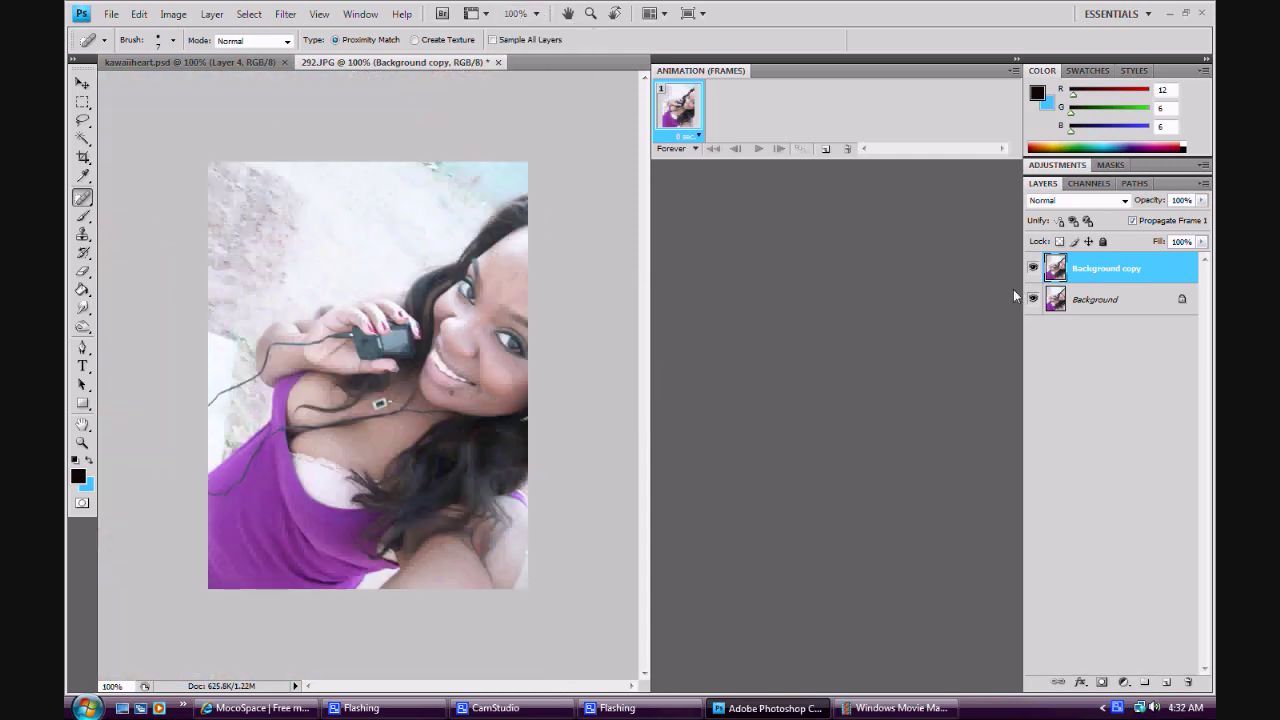
{"action": "left_click", "coordinate": [1033, 268]}
{"action": "left_click", "coordinate": [1032, 268]}
{"action": "left_click", "coordinate": [1032, 268]}
{"action": "left_click", "coordinate": [1032, 268]}
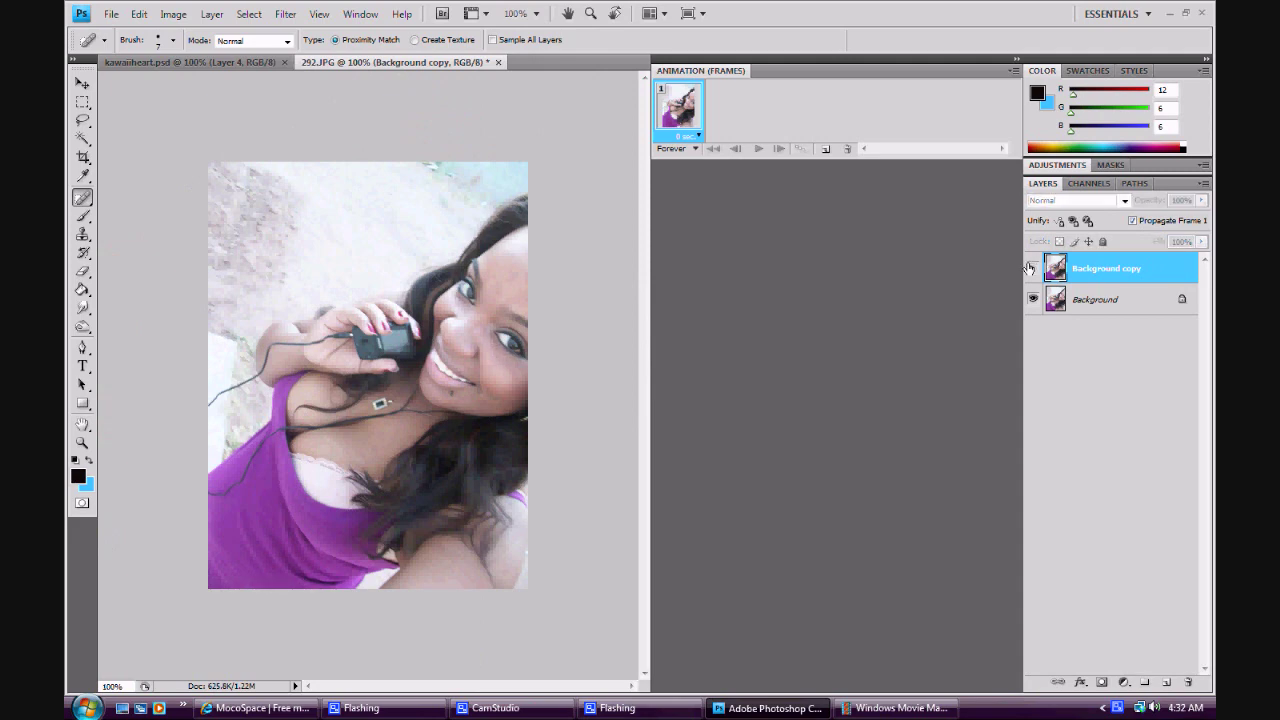
{"action": "left_click", "coordinate": [1032, 268]}
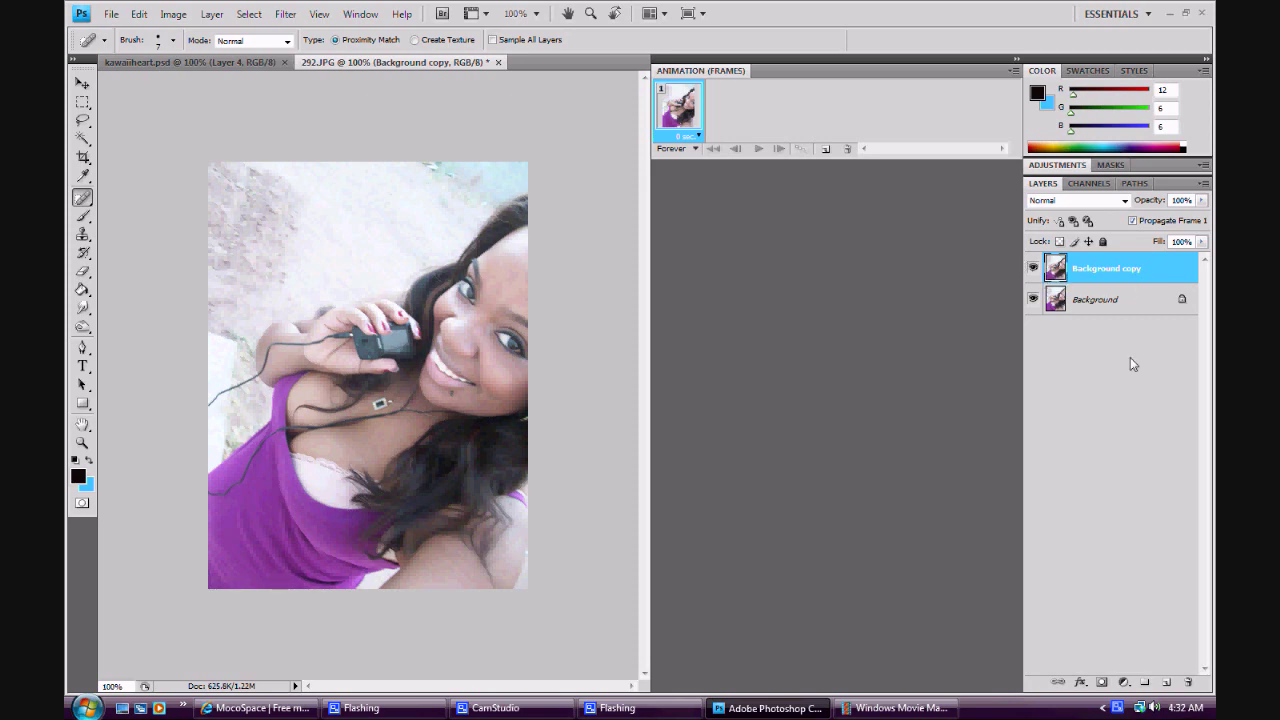
- Duplicate Background copy as Background copy 2
{"action": "right_click", "coordinate": [1093, 307]}
{"action": "left_click", "coordinate": [1035, 272]}
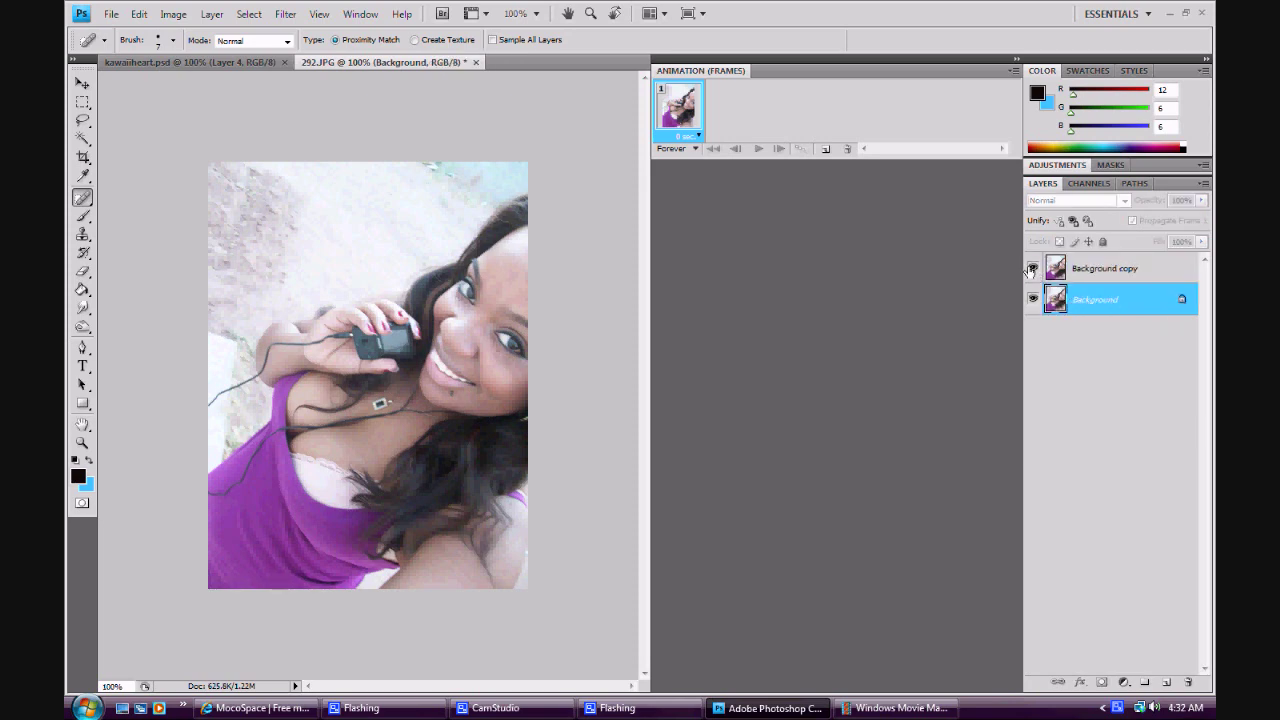
{"action": "right_click", "coordinate": [1061, 268]}
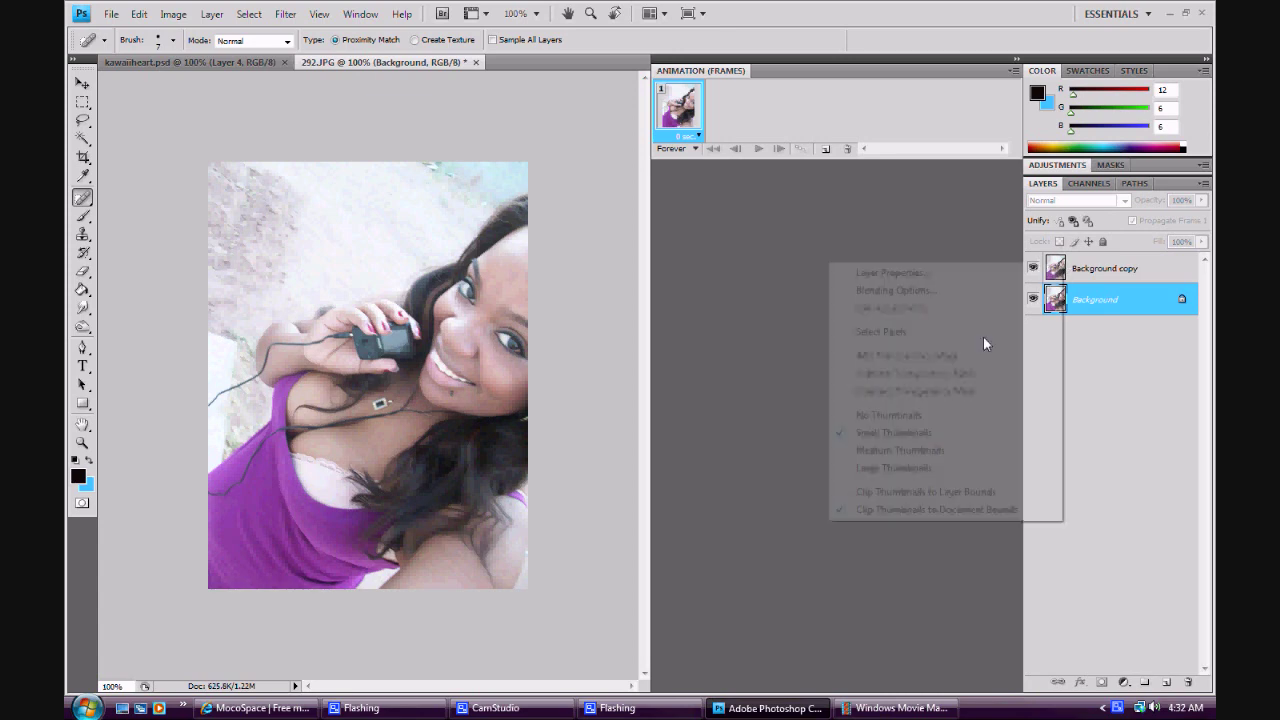
{"action": "left_click", "coordinate": [1097, 270]}
{"action": "right_click", "coordinate": [1095, 268]}
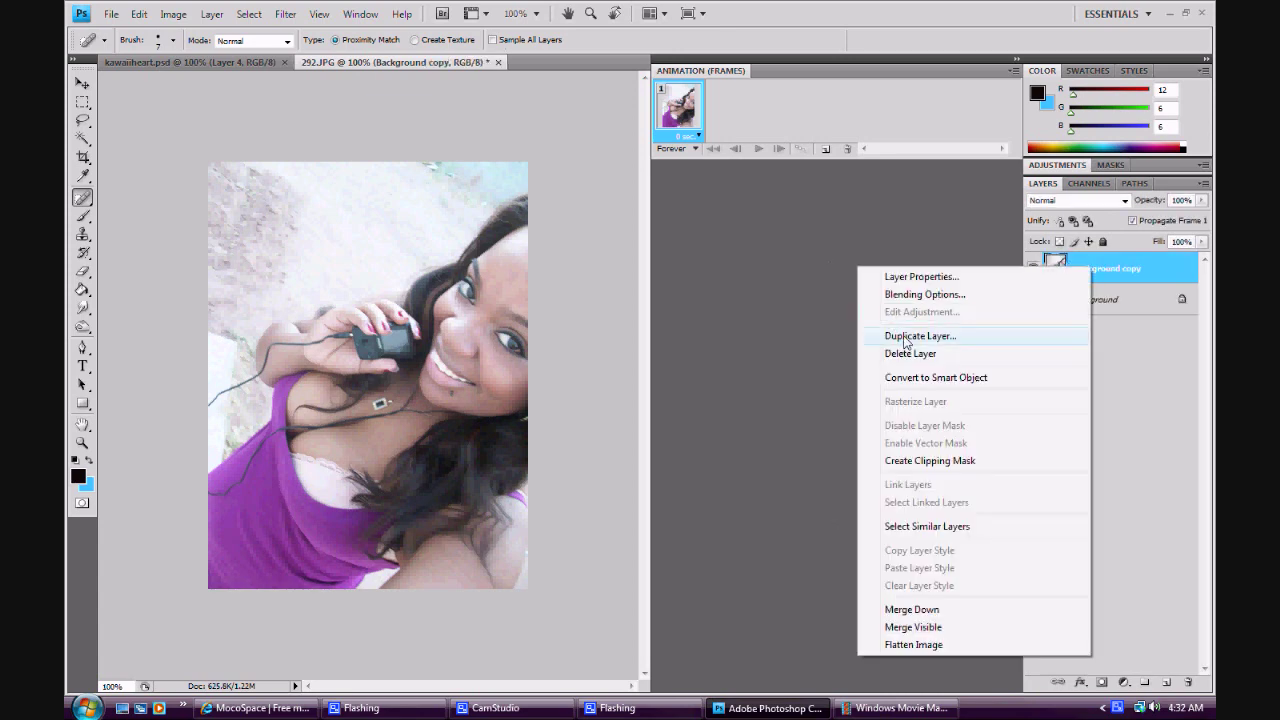
{"action": "left_click", "coordinate": [908, 336]}
{"action": "left_click", "coordinate": [790, 220]}
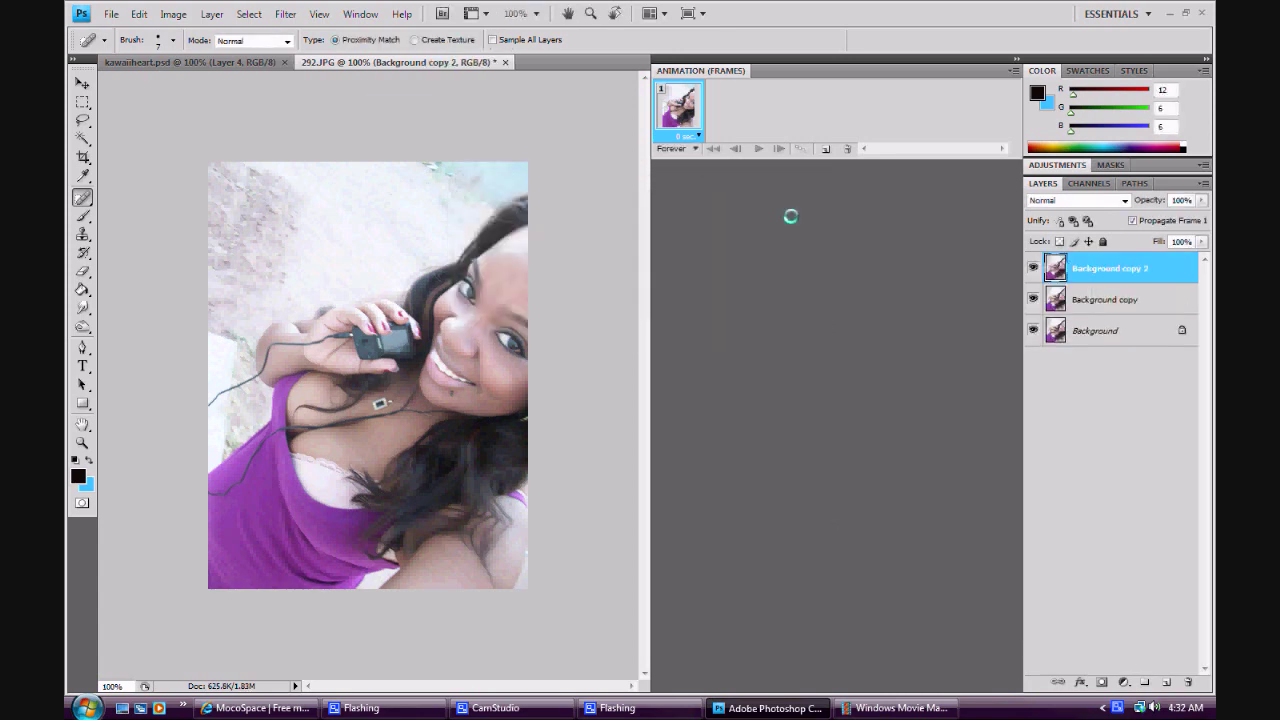
{"action": "left_click", "coordinate": [170, 14]}
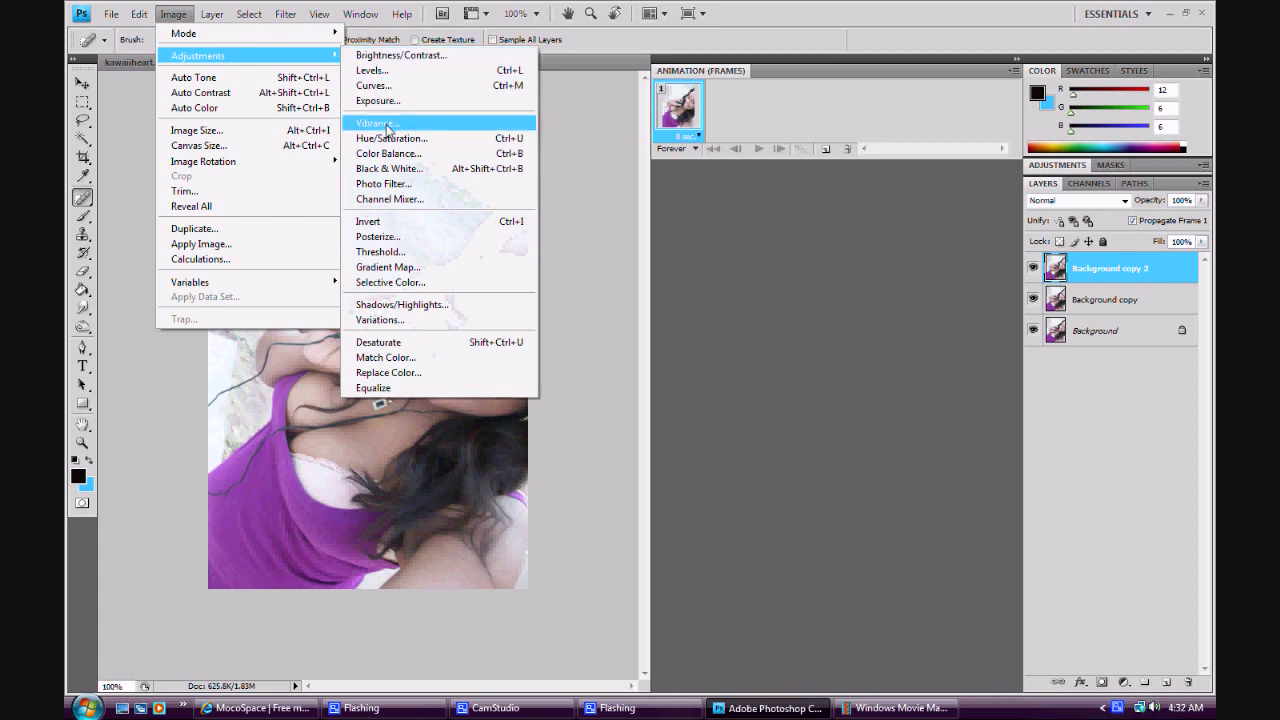
- Lower the vibrance to -23 and hide the original Background layer
{"action": "left_click", "coordinate": [378, 123]}
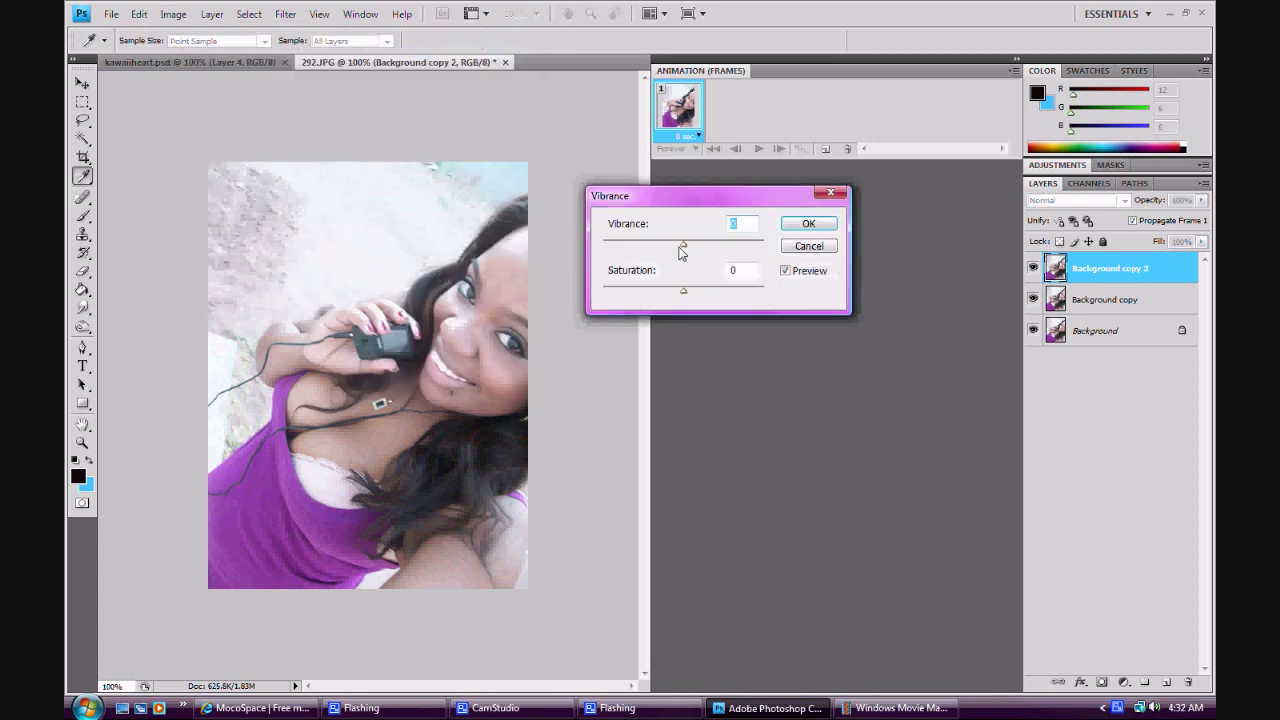
{"action": "mouse_move", "coordinate": [683, 245]}
{"action": "left_mouse_down"}
{"action": "mouse_move", "coordinate": [604, 257]}
{"action": "mouse_move", "coordinate": [676, 259]}
{"action": "left_mouse_up"}
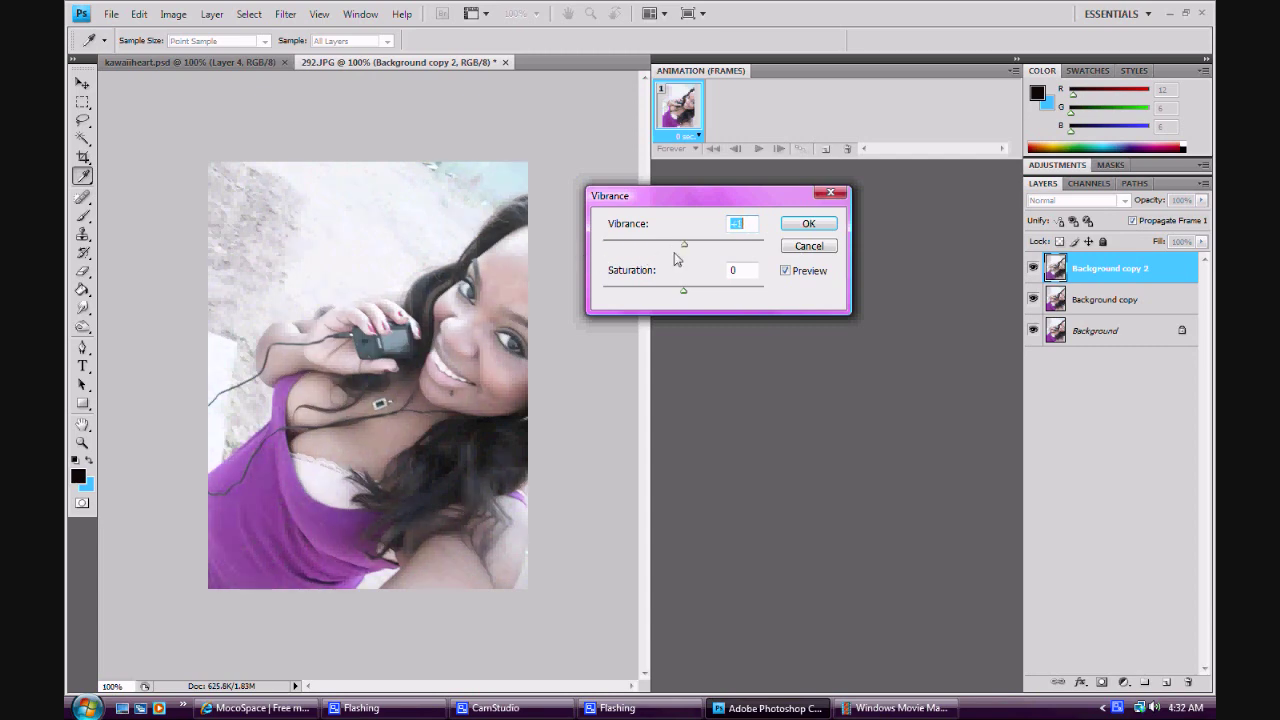
{"action": "key", "text": "j"}
{"action": "left_click", "coordinate": [809, 224]}
{"action": "left_click", "coordinate": [1033, 268]}
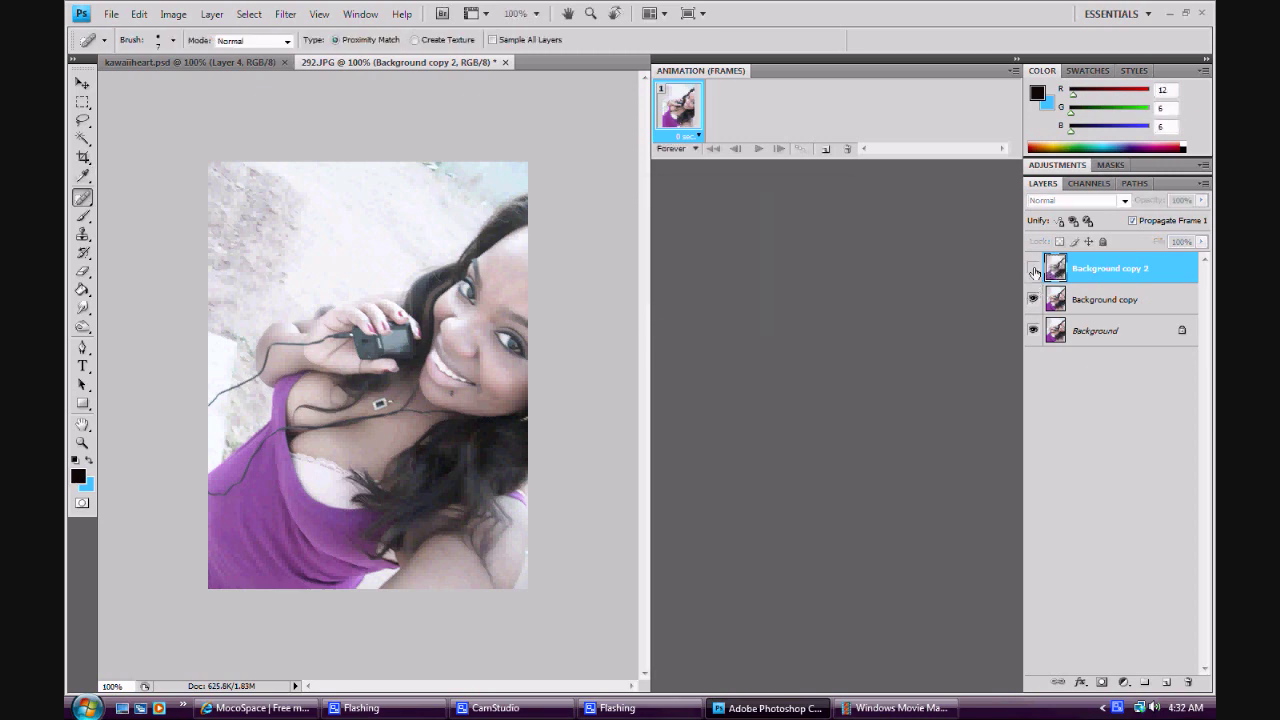
{"action": "left_click", "coordinate": [1034, 269]}
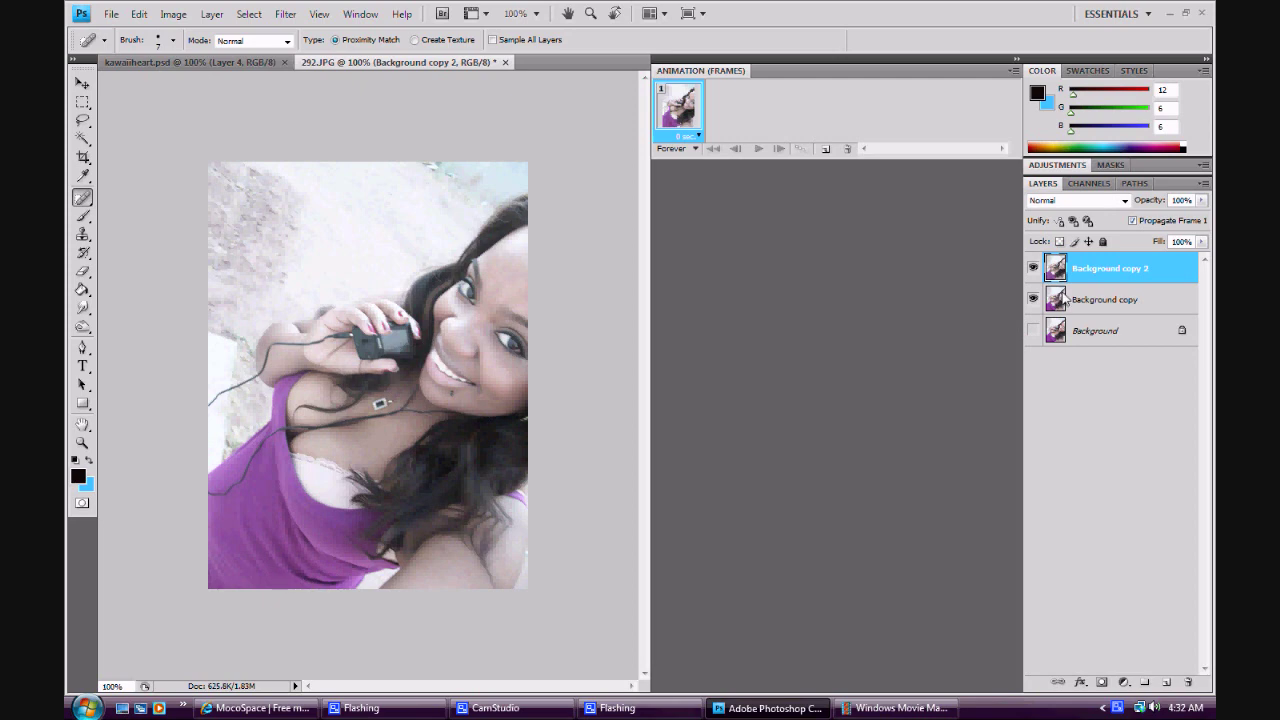
- Merge the visible layers into Background copy and duplicate it as Background copy 2
{"action": "right_click", "coordinate": [1064, 298]}
{"action": "right_click", "coordinate": [1140, 300]}
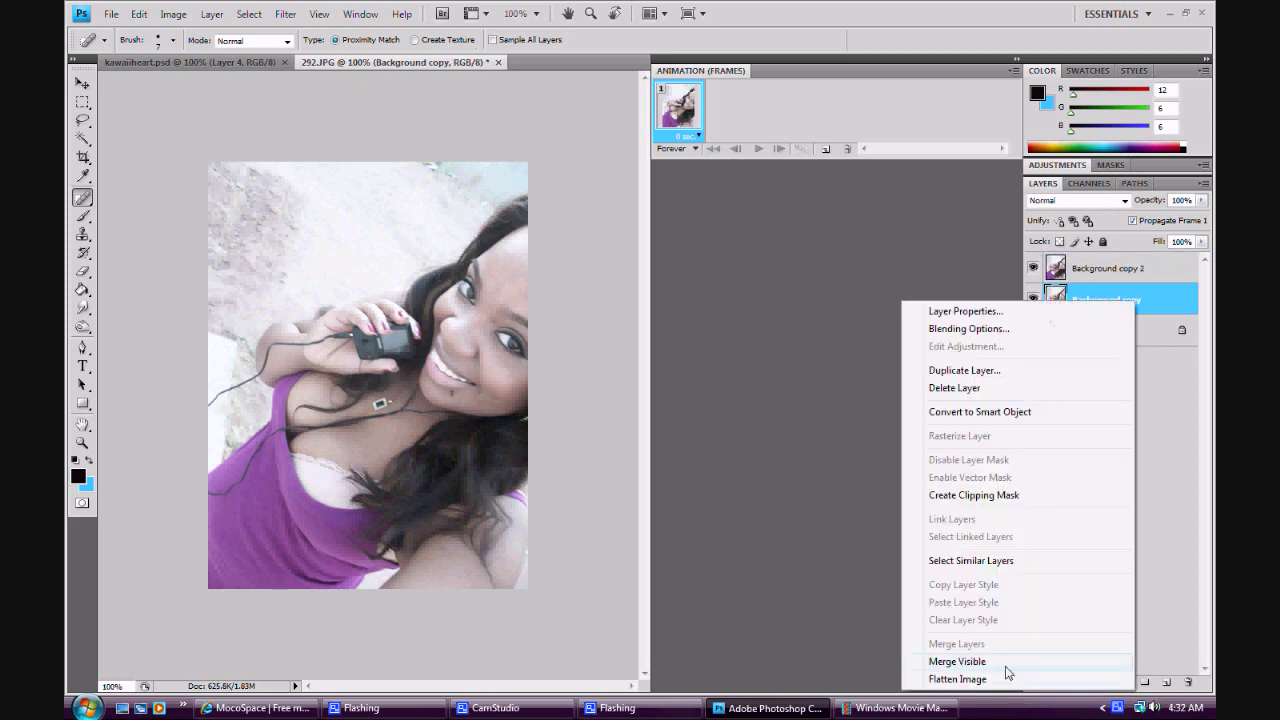
{"action": "left_click", "coordinate": [1006, 666]}
{"action": "right_click", "coordinate": [1082, 271]}
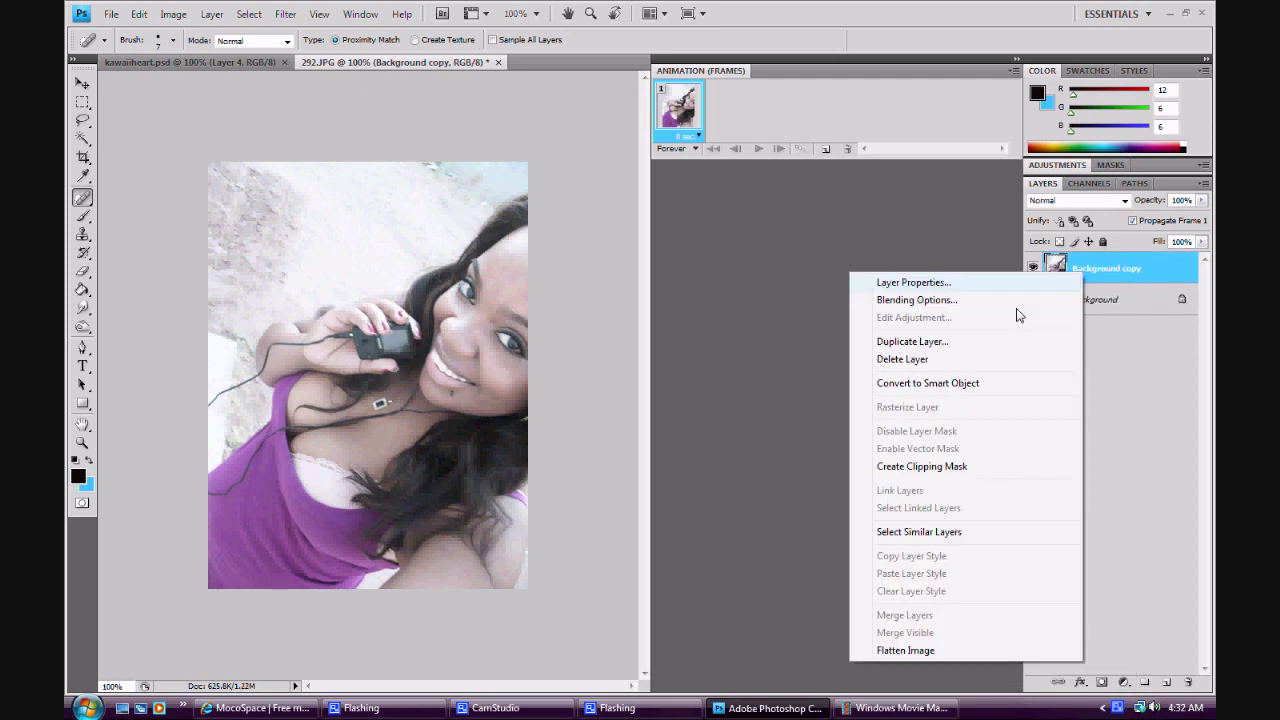
{"action": "left_click", "coordinate": [908, 341]}
{"action": "left_click", "coordinate": [771, 214]}
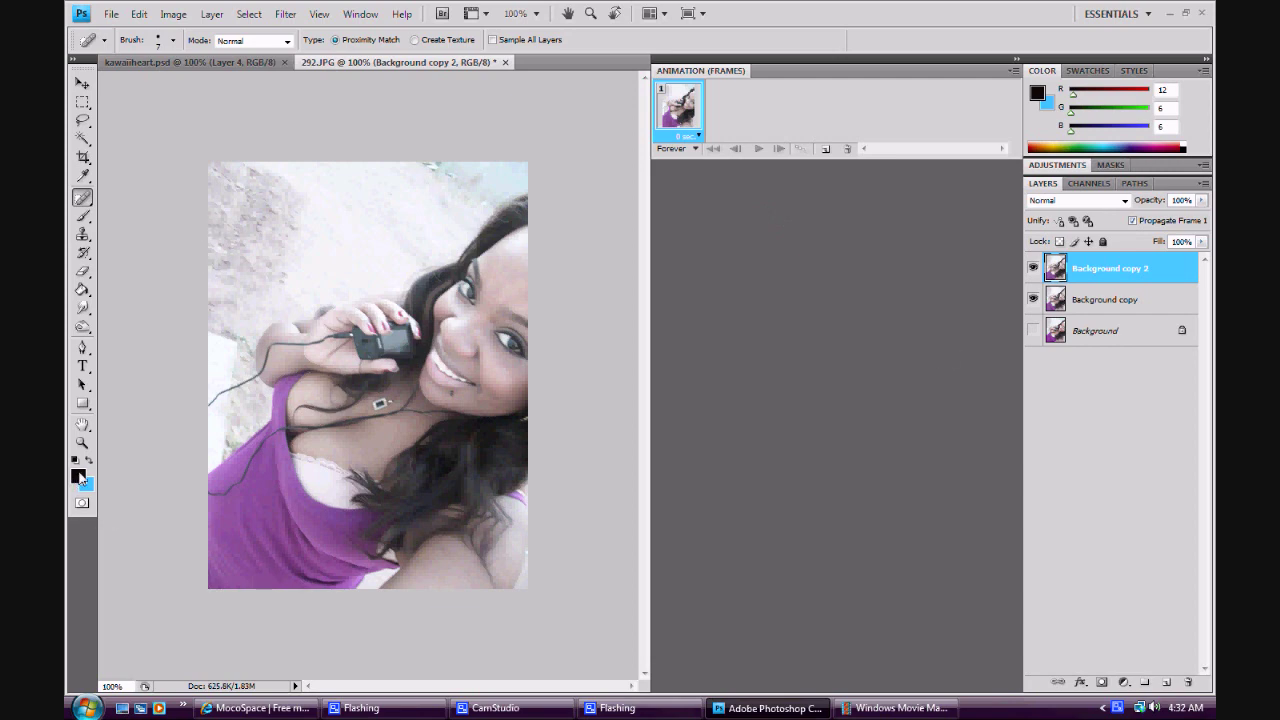
- Add a new empty layer named Layer 1 via Layer > New > Layer
{"action": "left_click", "coordinate": [211, 14]}
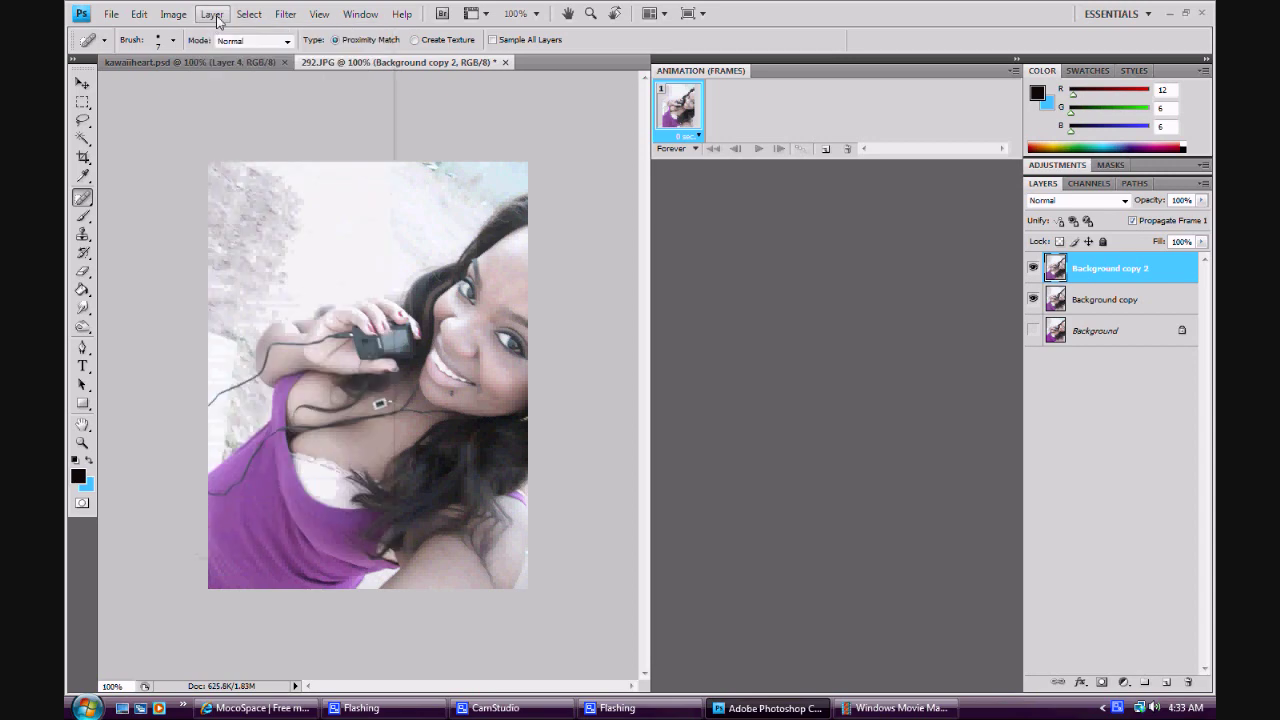
{"action": "mouse_move", "coordinate": [221, 33]}
{"action": "left_click", "coordinate": [418, 32]}
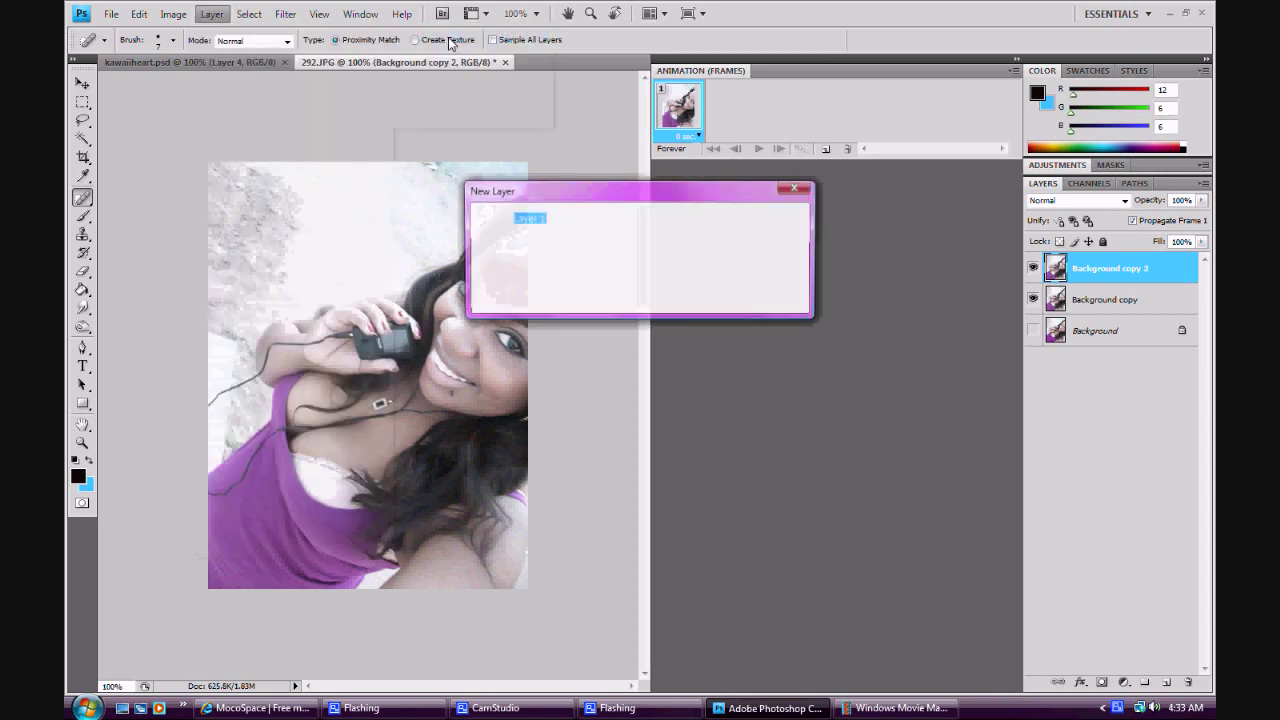
{"action": "left_click", "coordinate": [547, 218]}
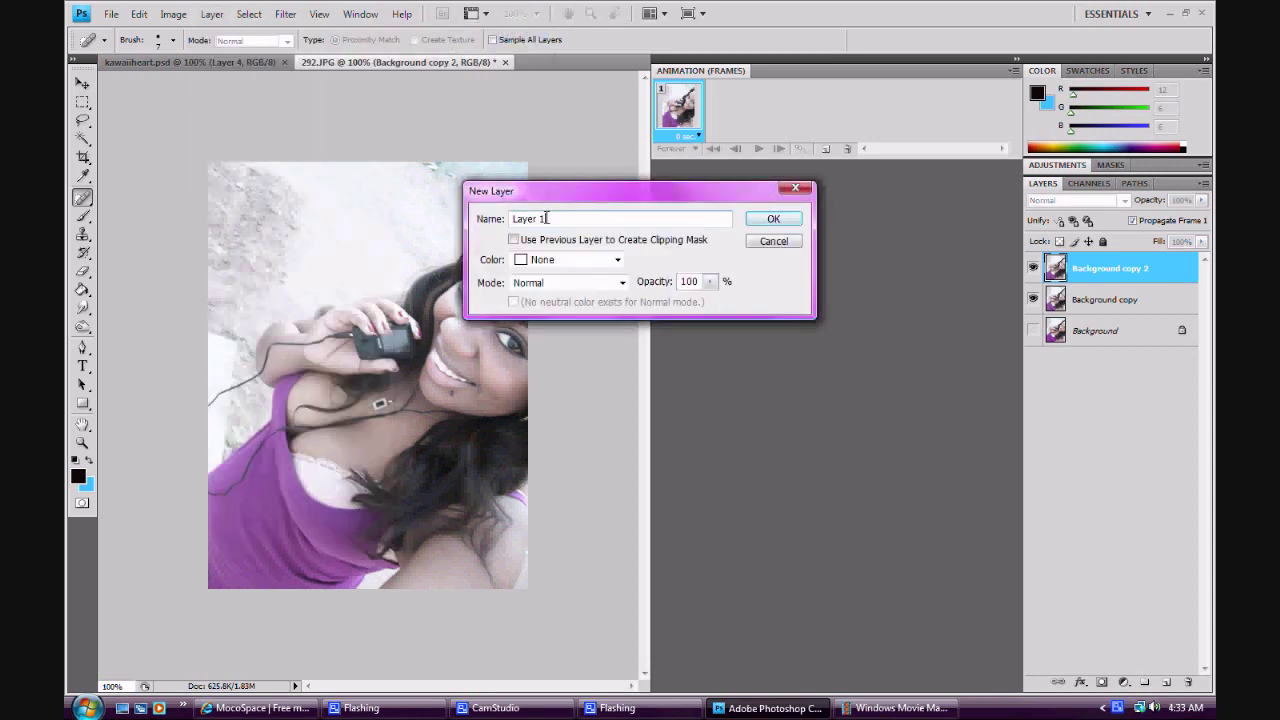
{"action": "left_click", "coordinate": [790, 220]}
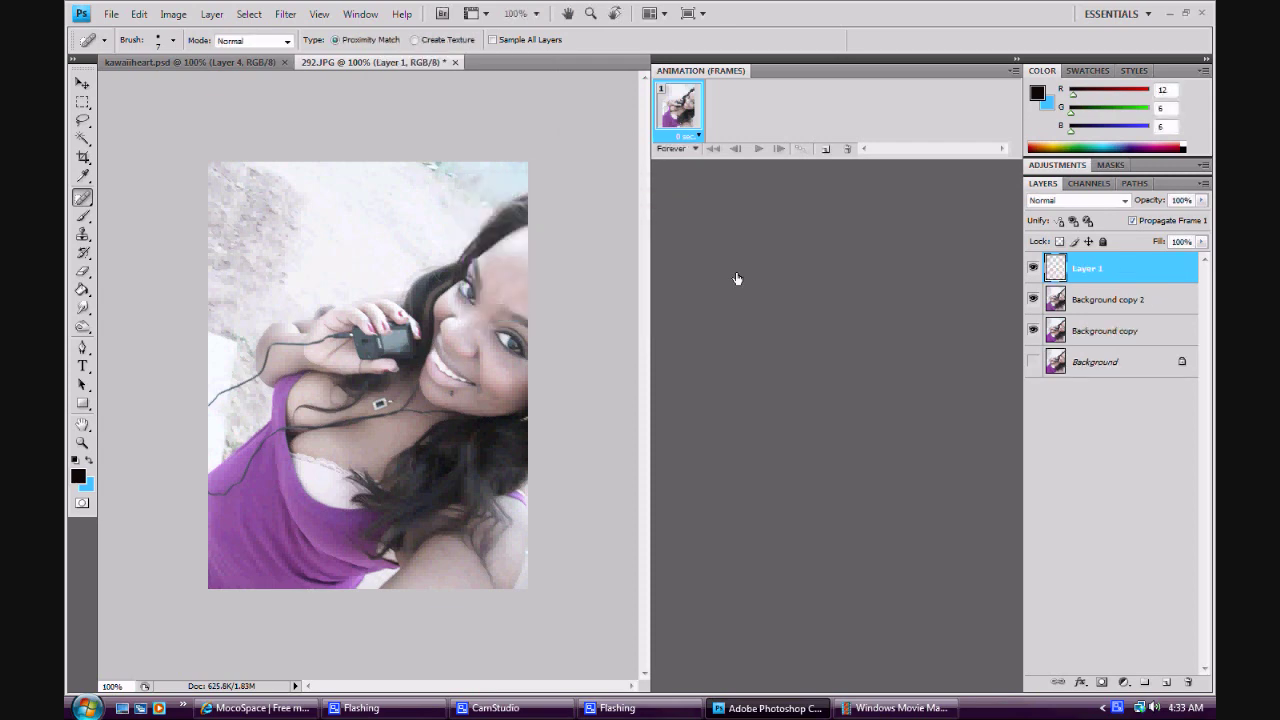
{"action": "left_click", "coordinate": [83, 291]}
- Fill Layer 1 with solid blue 0000bf using the Paint Bucket
{"action": "left_click_drag", "start_coordinate": [83, 292], "coordinate": [68, 492]}
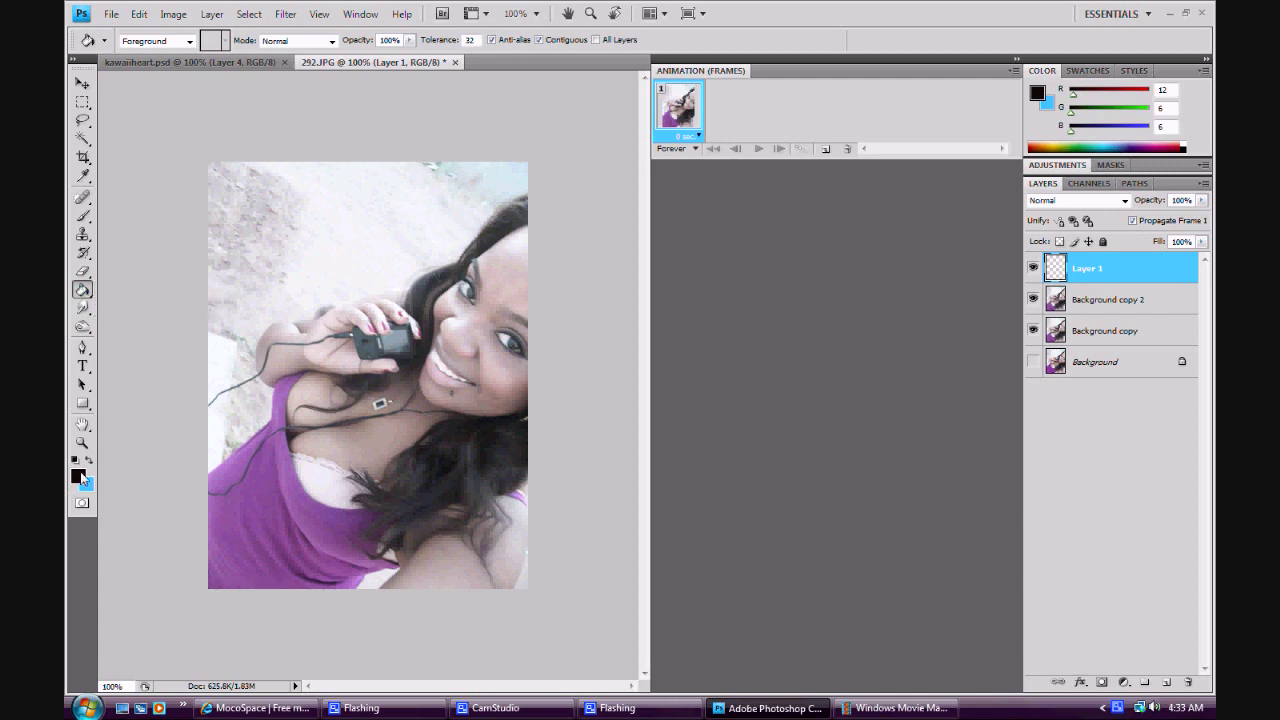
{"action": "left_click", "coordinate": [81, 477]}
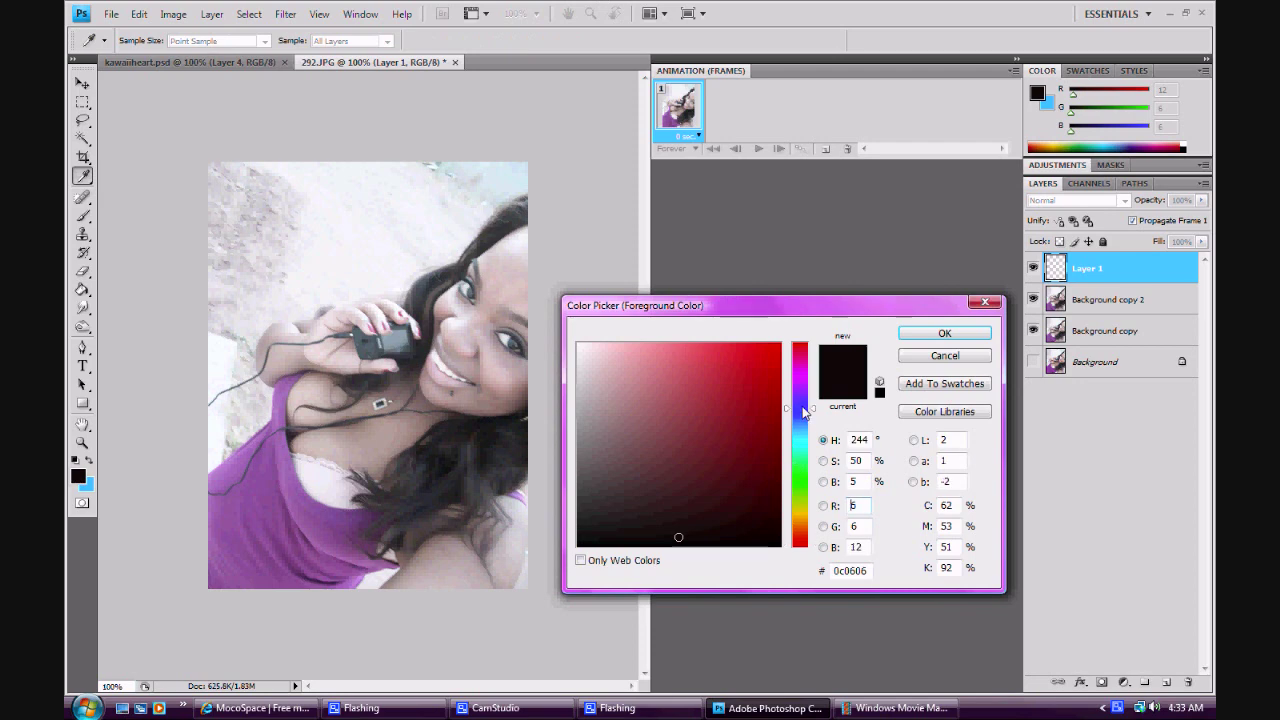
{"action": "left_click_drag", "start_coordinate": [803, 411], "coordinate": [803, 407]}
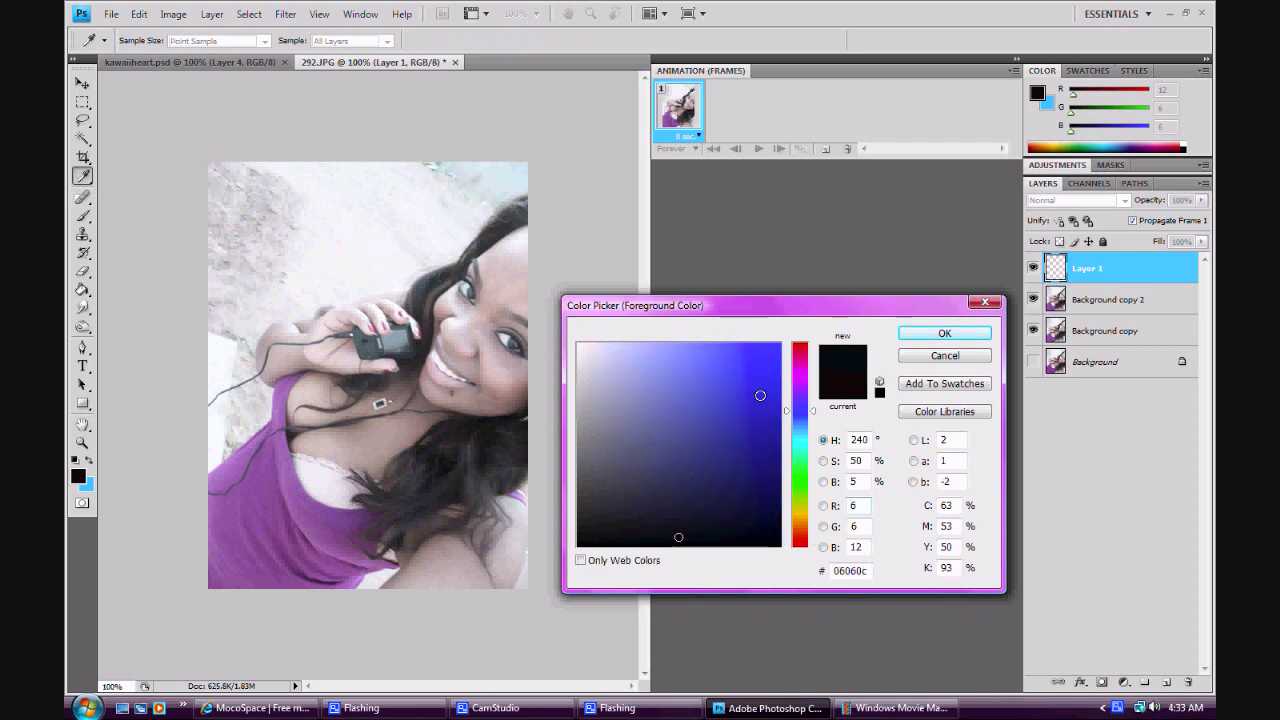
{"action": "left_click", "coordinate": [780, 393]}
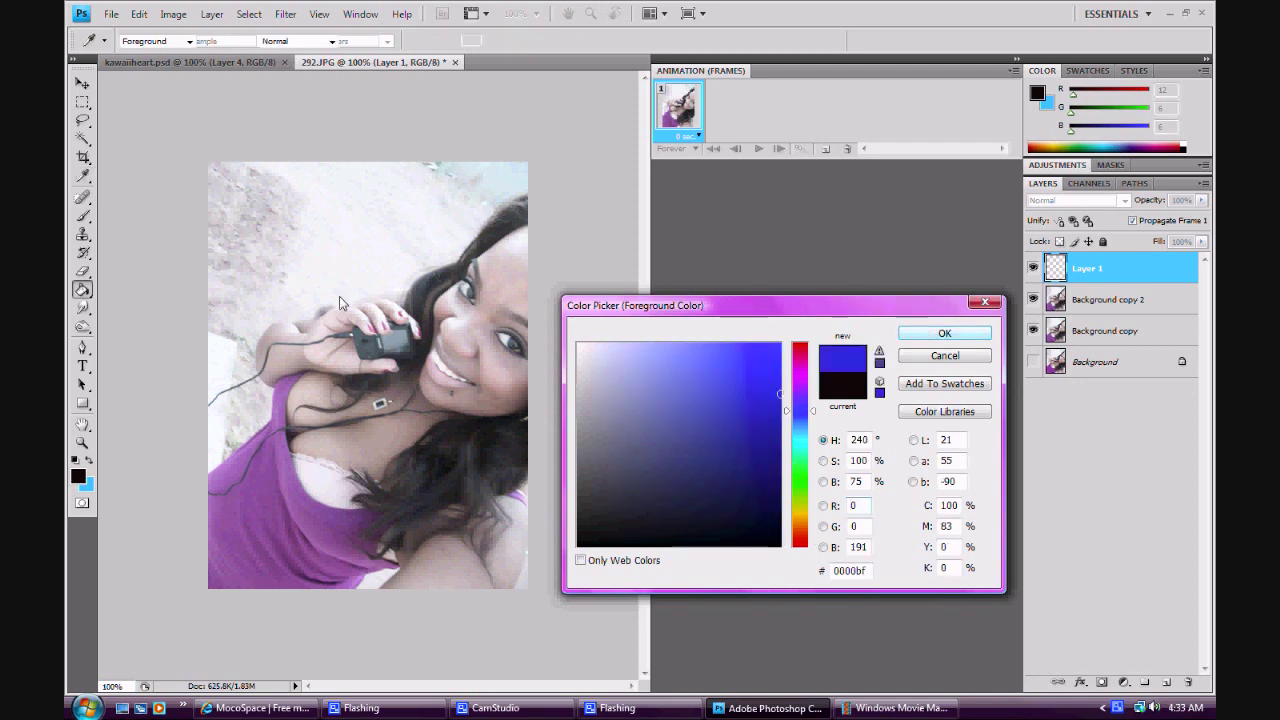
{"action": "key", "text": "Return"}
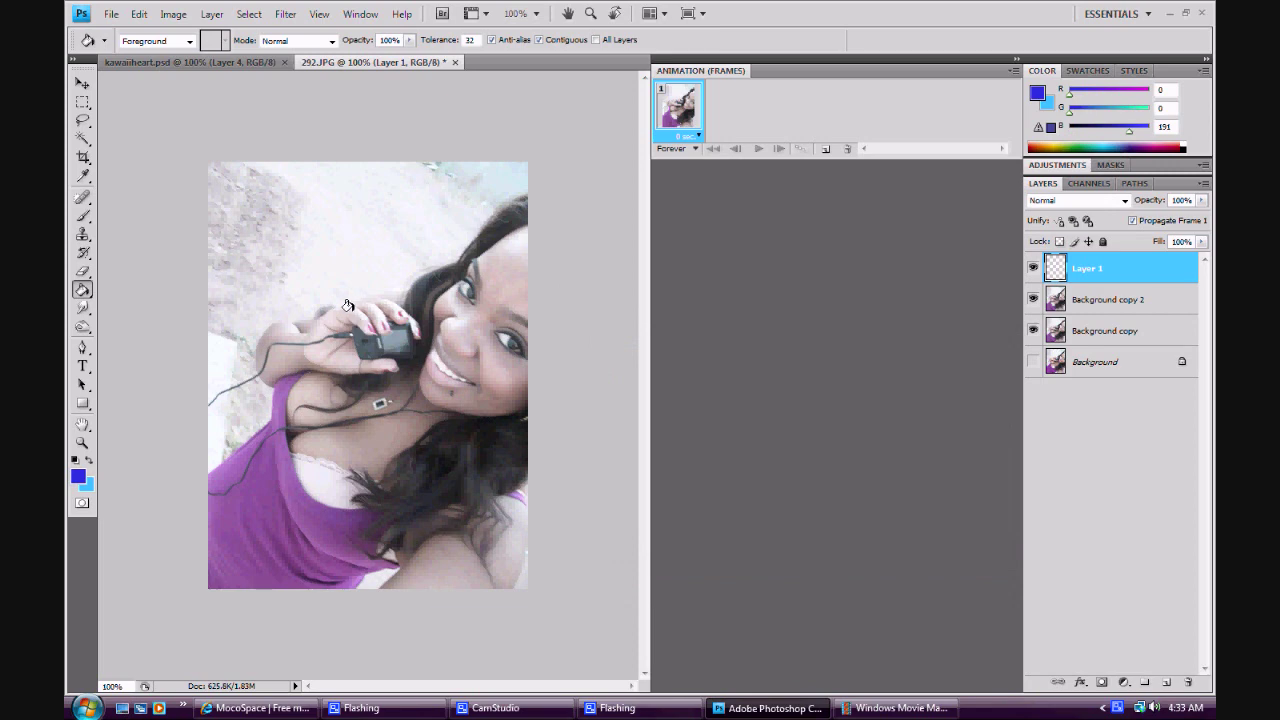
{"action": "left_click", "coordinate": [347, 305]}
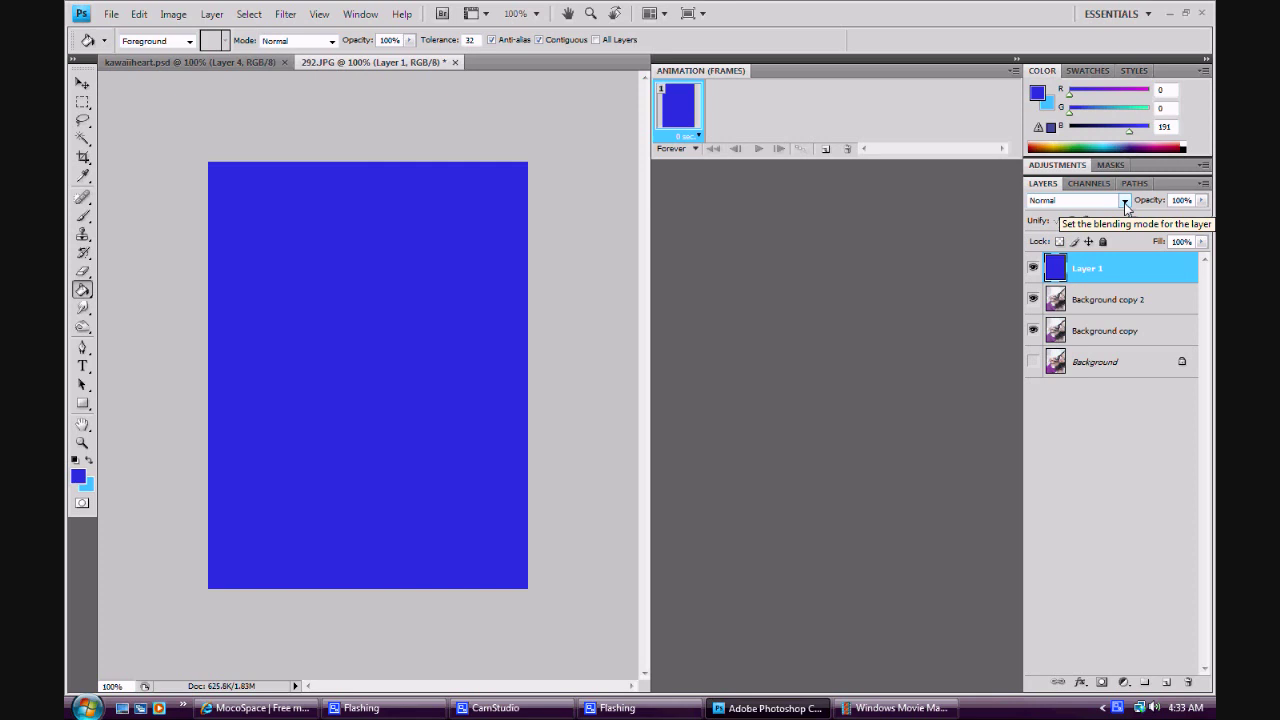
- Set Layer 1's blend mode to Exclusion at 32% opacity
{"action": "left_click", "coordinate": [1125, 203]}
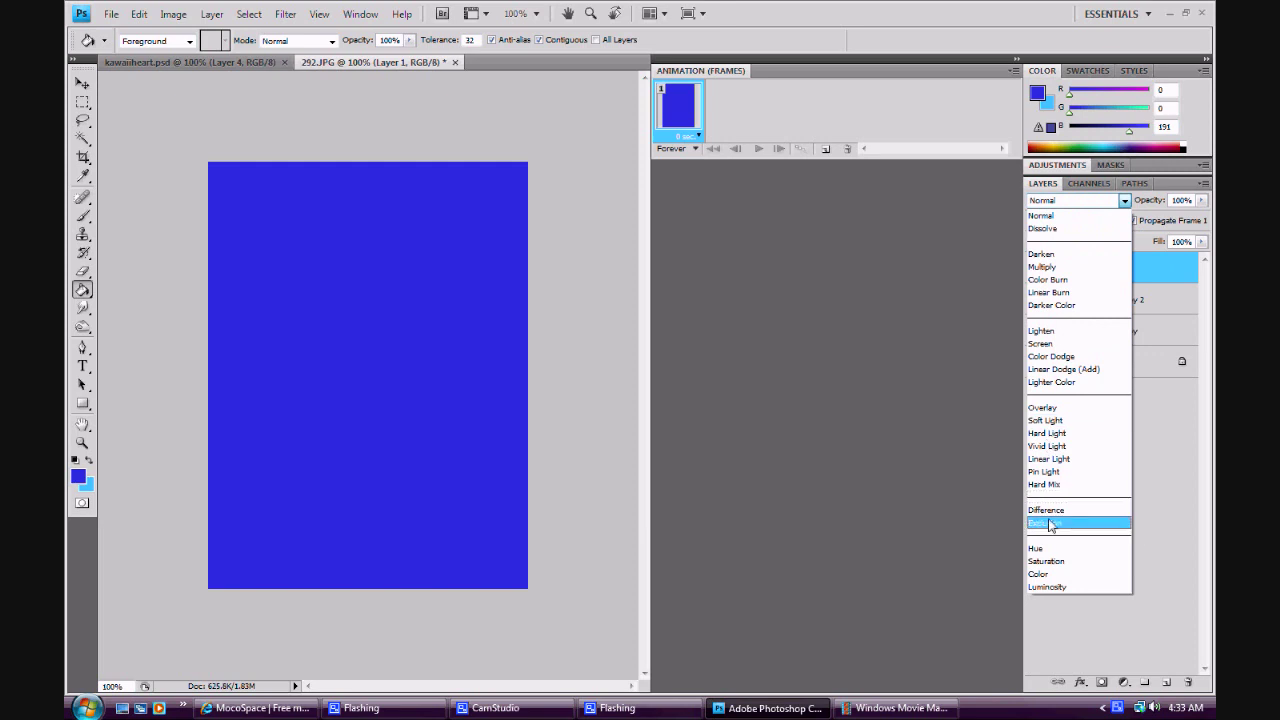
{"action": "left_click", "coordinate": [1047, 523]}
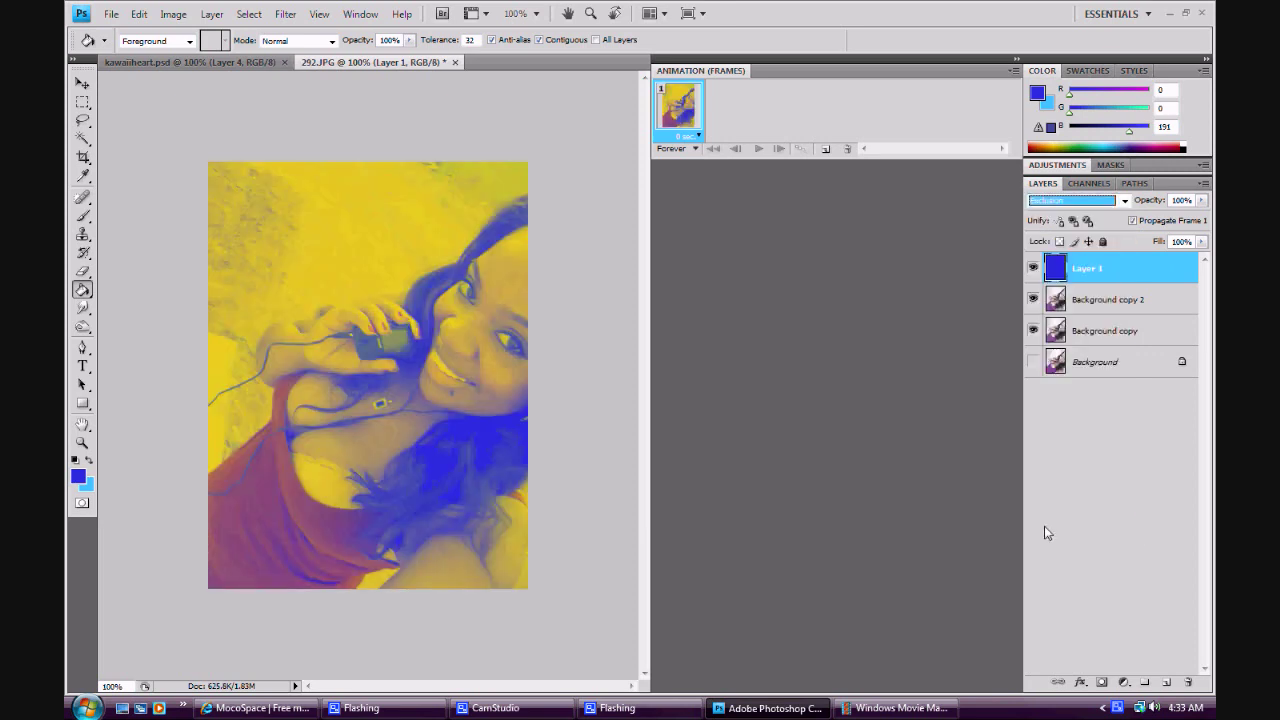
{"action": "left_click", "coordinate": [1201, 201]}
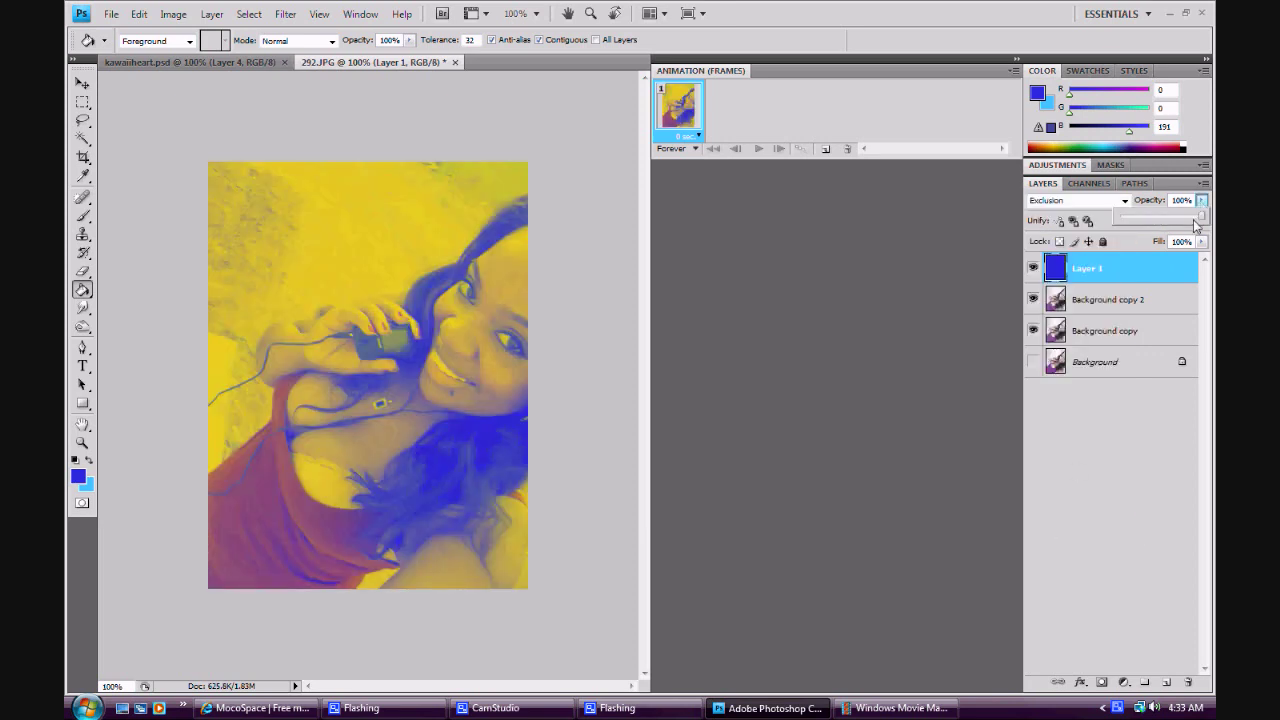
{"action": "left_click_drag", "start_coordinate": [1196, 226], "coordinate": [1149, 223]}
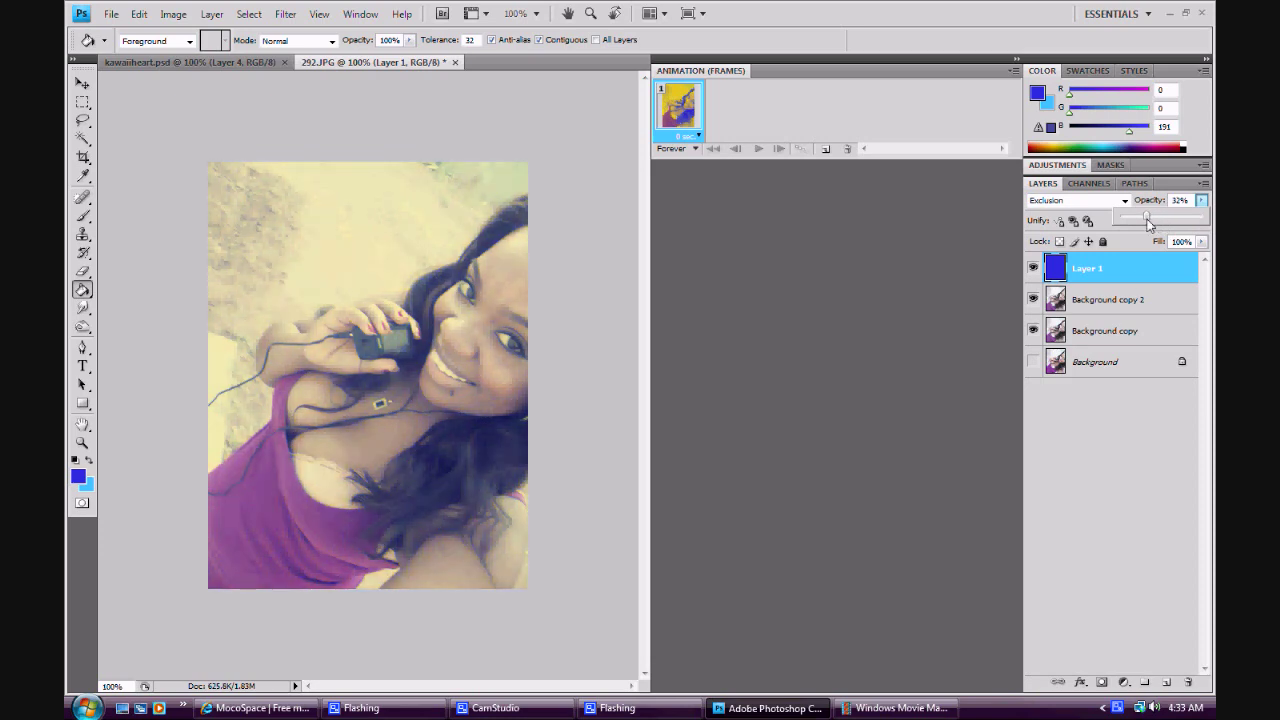
{"action": "left_click", "coordinate": [1094, 310]}
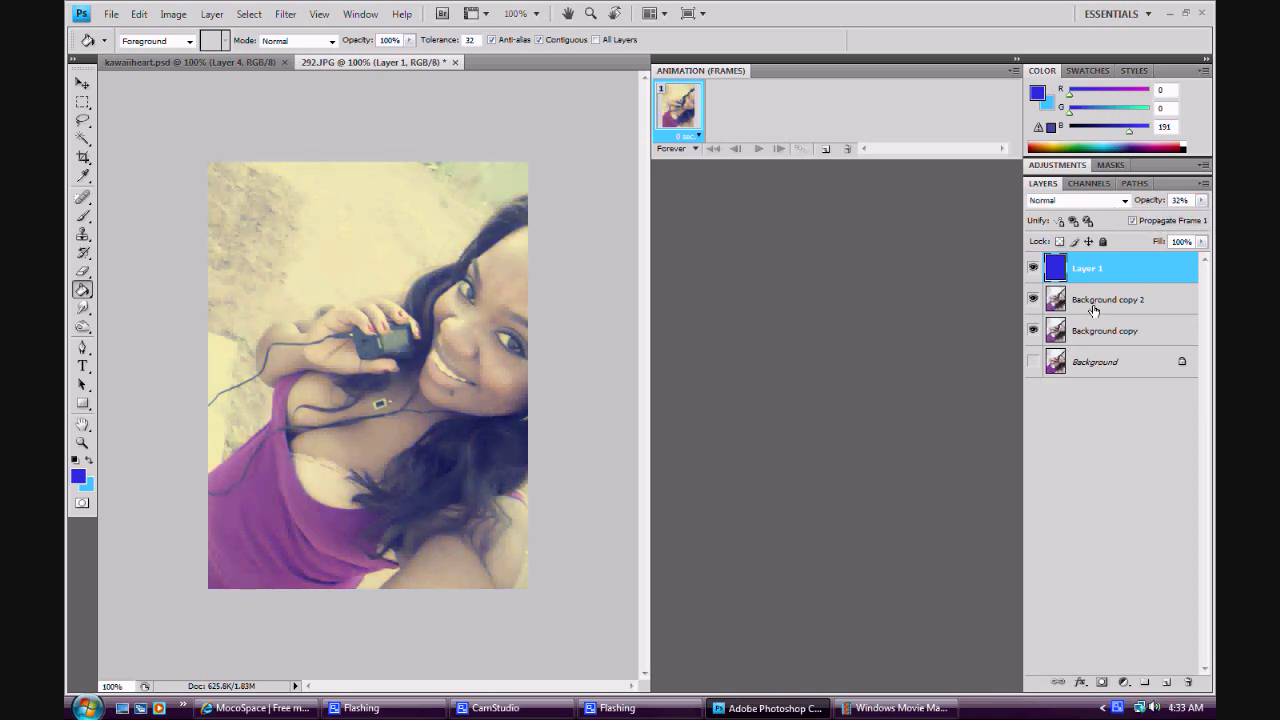
- Move Background copy 2 above Layer 1 and blend it with Soft Light at 63% opacity
{"action": "left_click_drag", "start_coordinate": [1094, 310], "coordinate": [1100, 262]}
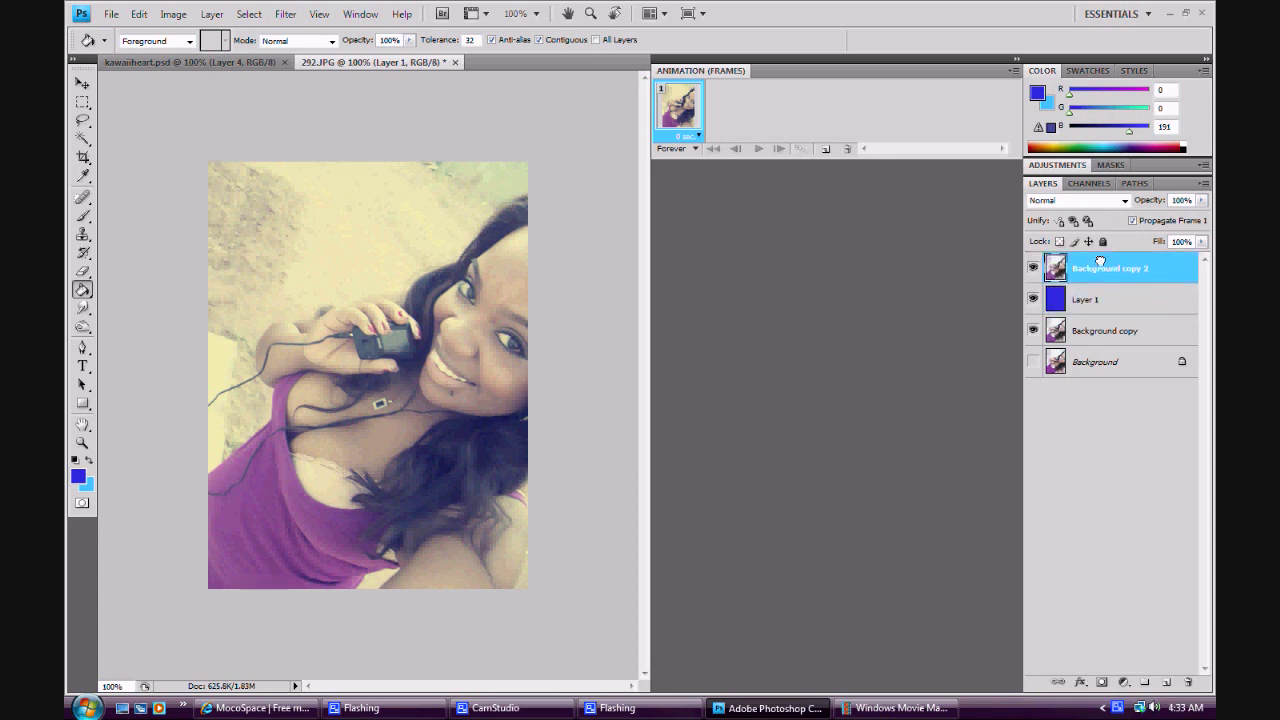
{"action": "left_click", "coordinate": [1124, 200]}
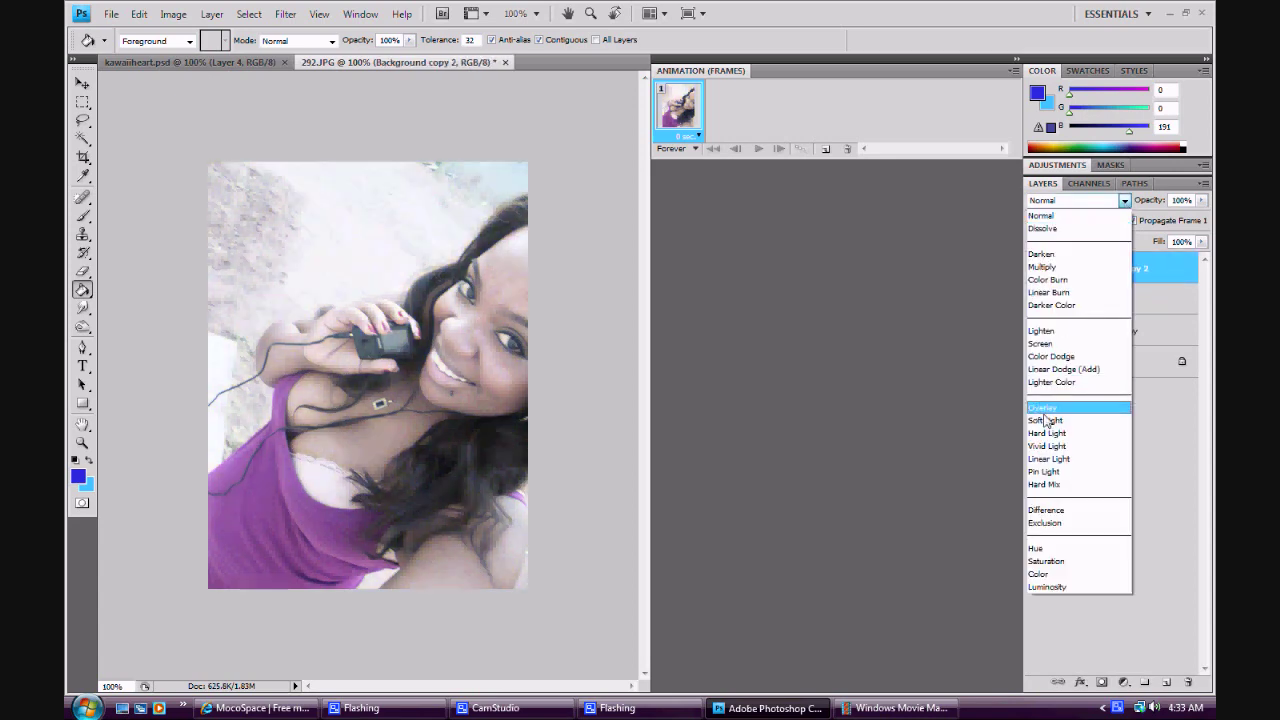
{"action": "left_click", "coordinate": [1045, 420]}
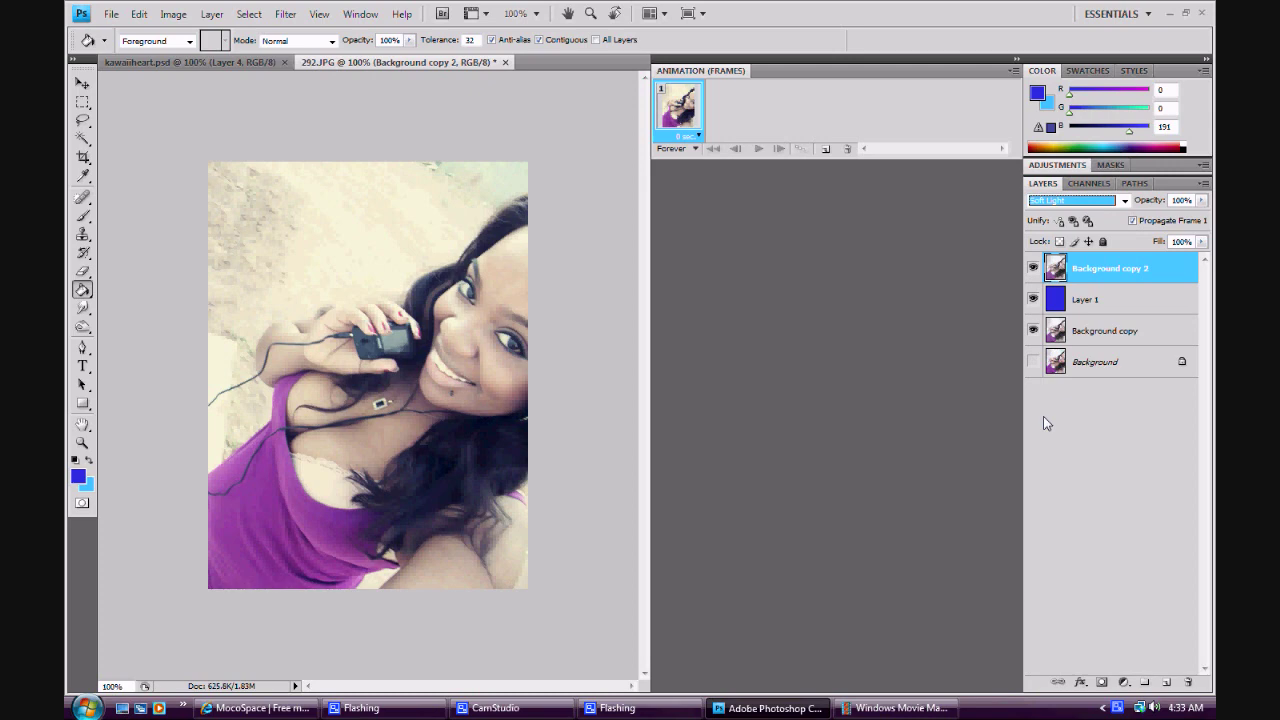
{"action": "left_click", "coordinate": [1201, 200]}
{"action": "left_click_drag", "start_coordinate": [1196, 217], "coordinate": [1174, 222]}
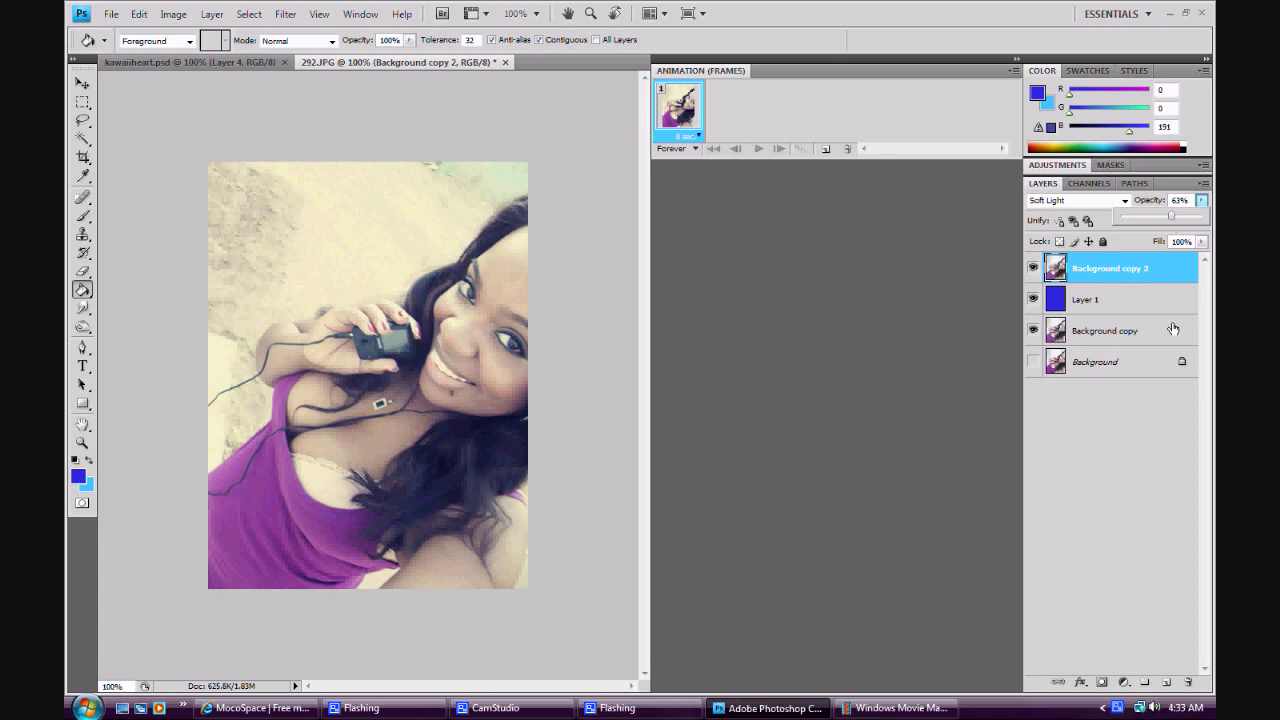
- Merge the visible layers into Background copy and duplicate it as Background copy 2
{"action": "left_click", "coordinate": [1053, 339]}
{"action": "right_click", "coordinate": [1053, 338]}
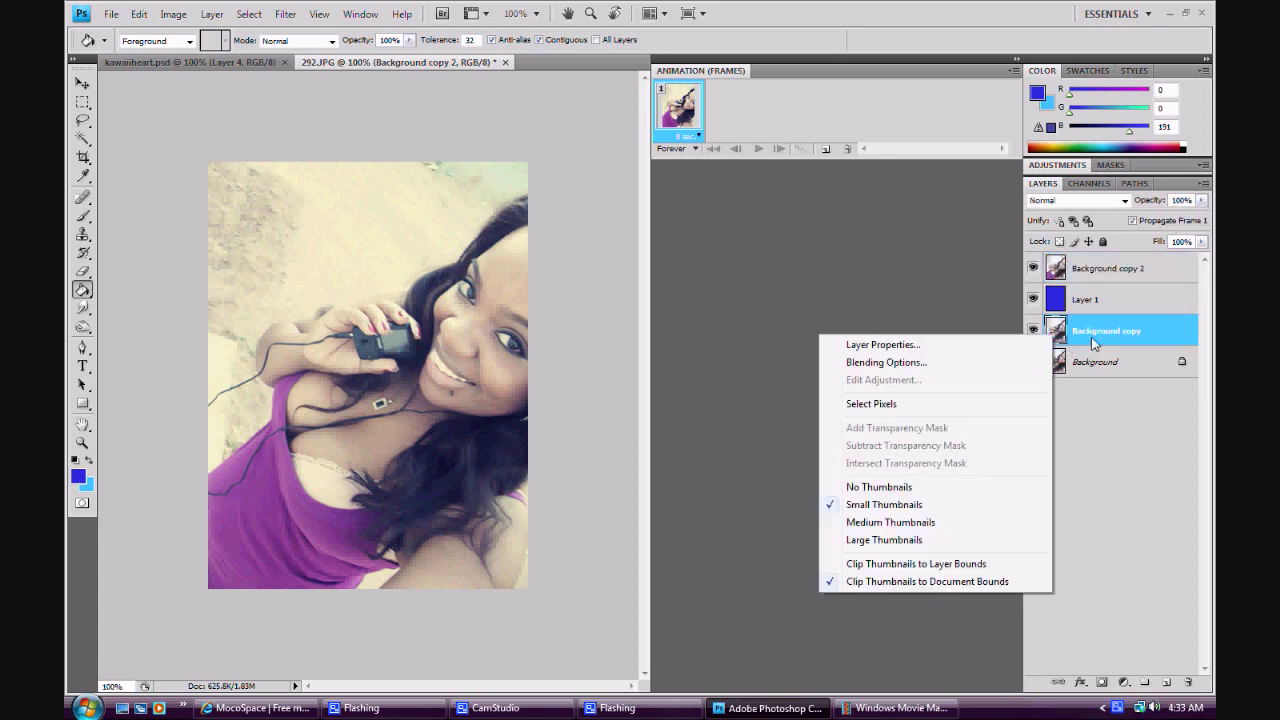
{"action": "left_click", "coordinate": [1108, 346]}
{"action": "right_click", "coordinate": [1108, 342]}
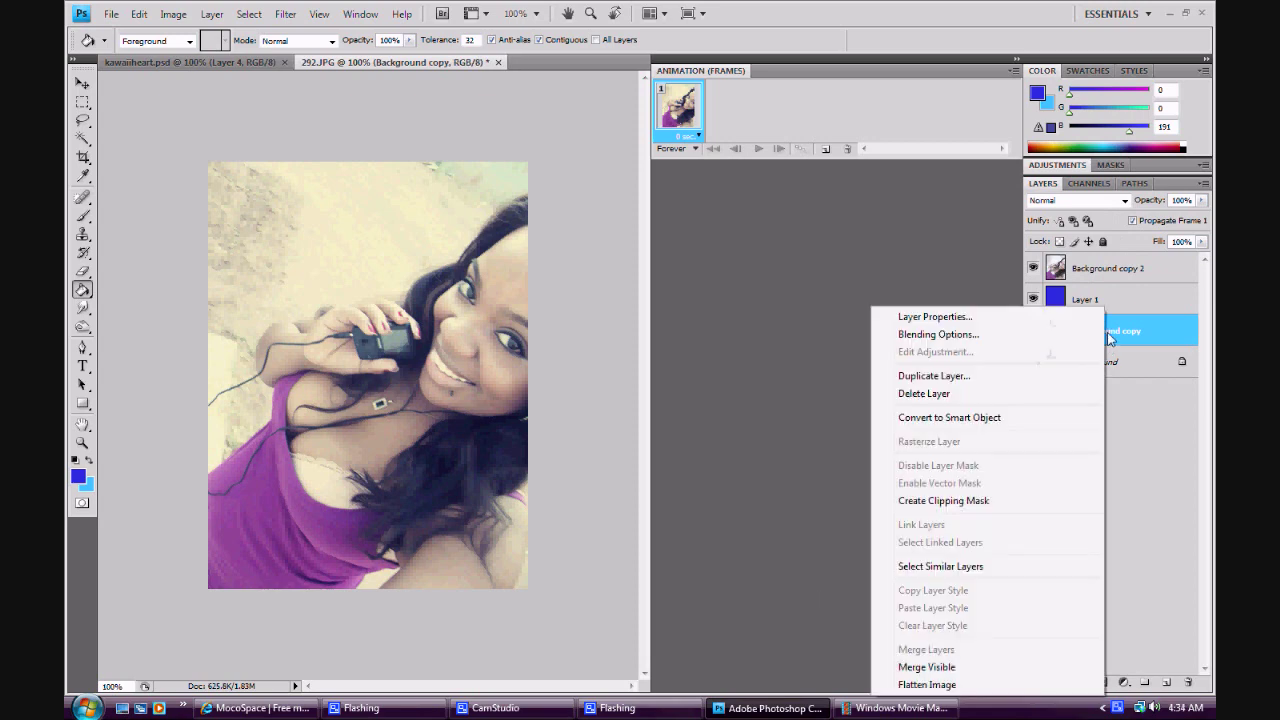
{"action": "left_click", "coordinate": [929, 673]}
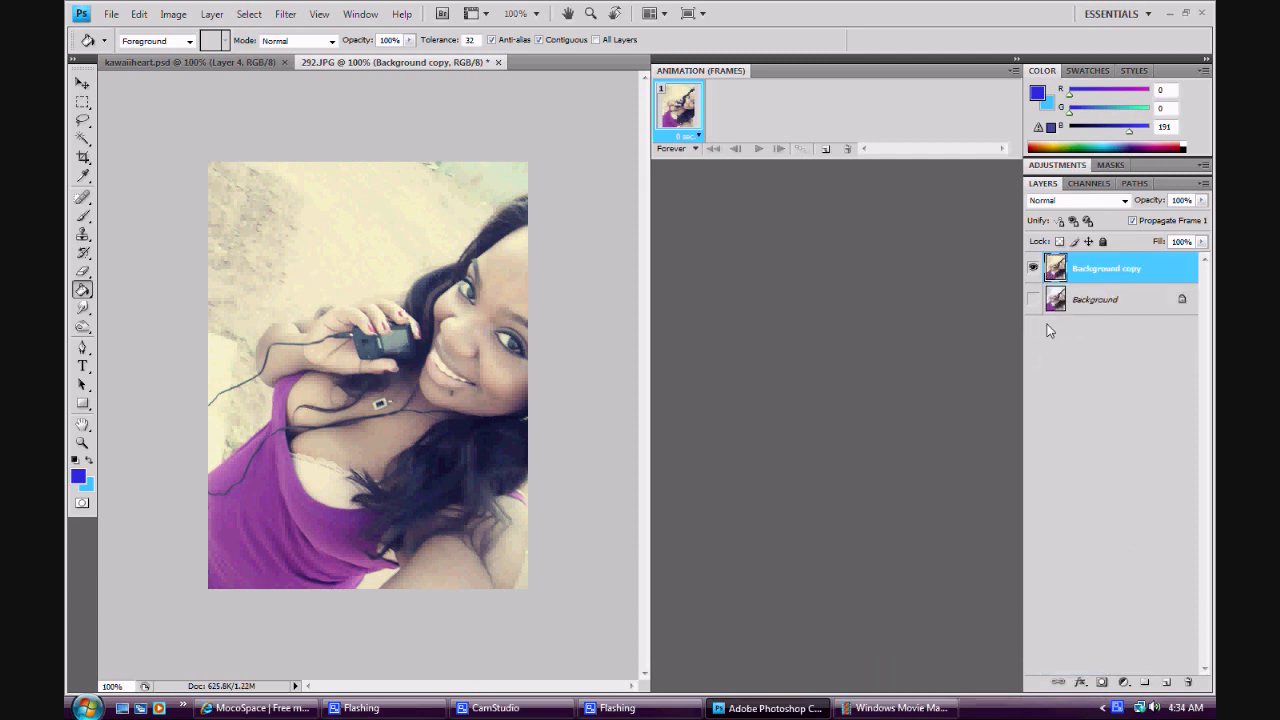
{"action": "right_click", "coordinate": [1076, 268]}
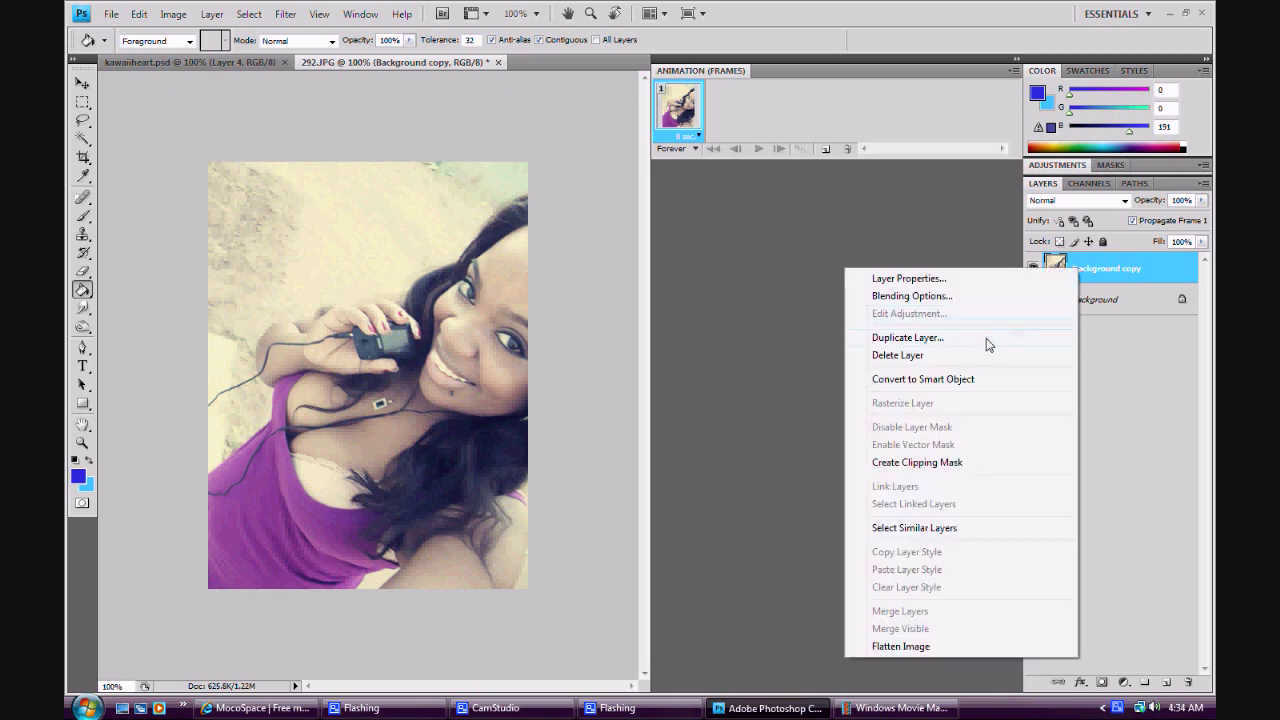
{"action": "left_click", "coordinate": [986, 338]}
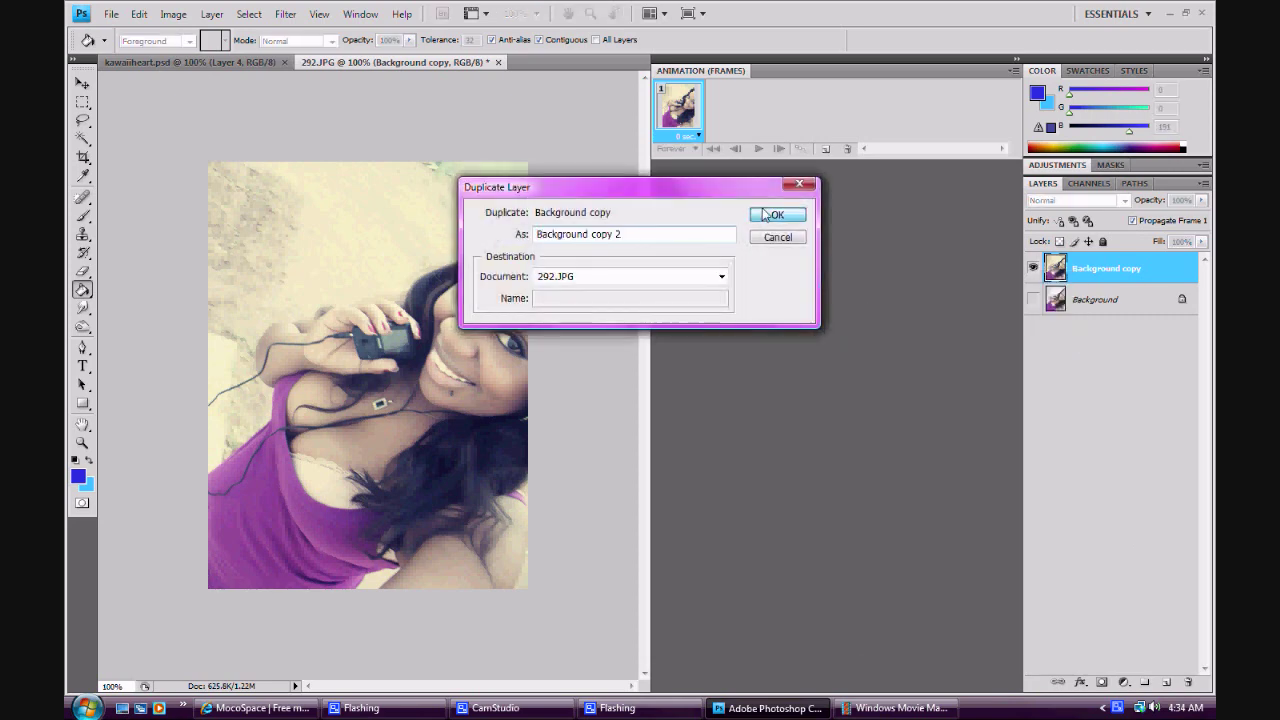
{"action": "left_click", "coordinate": [762, 210]}
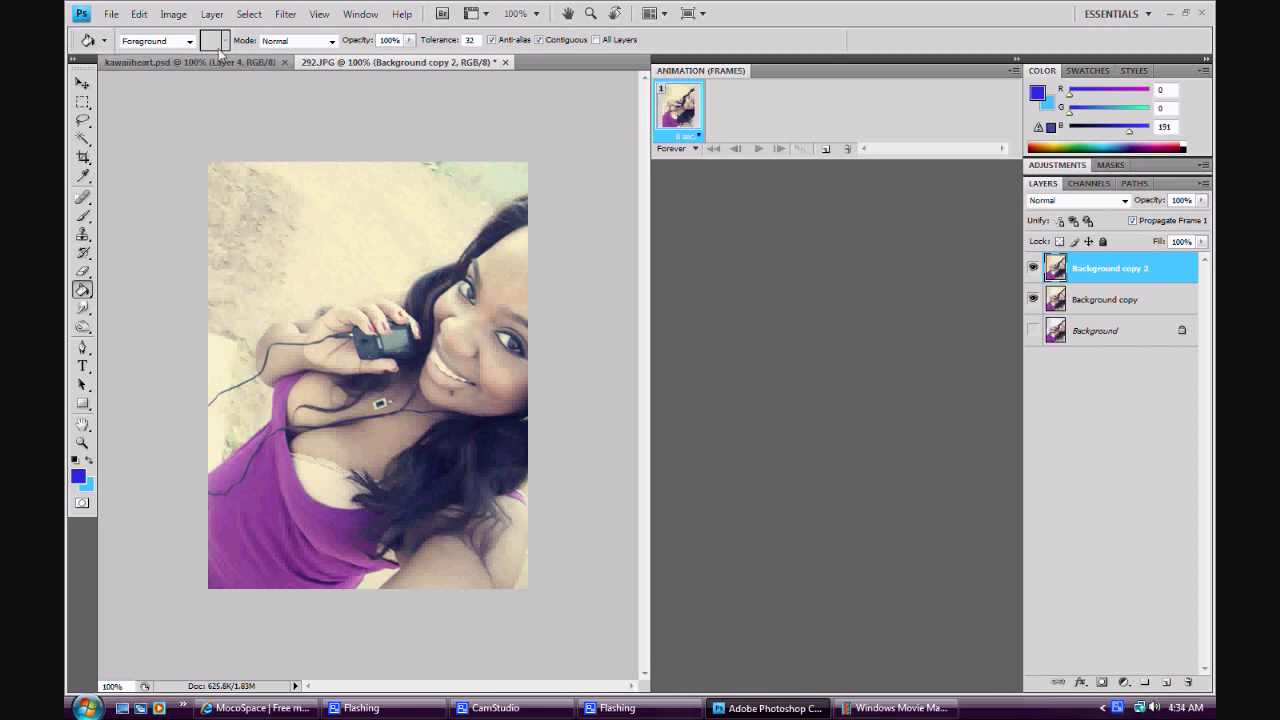
- Add a new Layer 1 and sample the shirt's purple as the foreground colour
{"action": "left_click", "coordinate": [211, 14]}
{"action": "mouse_move", "coordinate": [225, 33]}
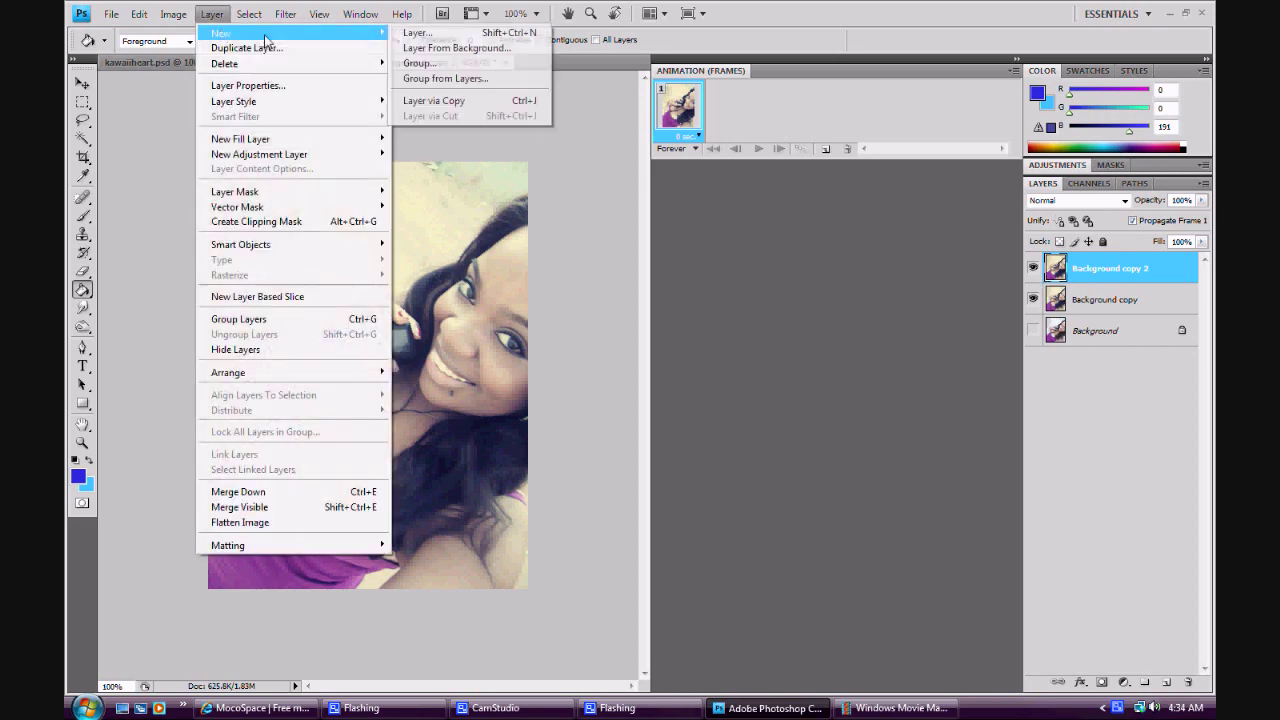
{"action": "left_click", "coordinate": [417, 32]}
{"action": "key", "text": "Return"}
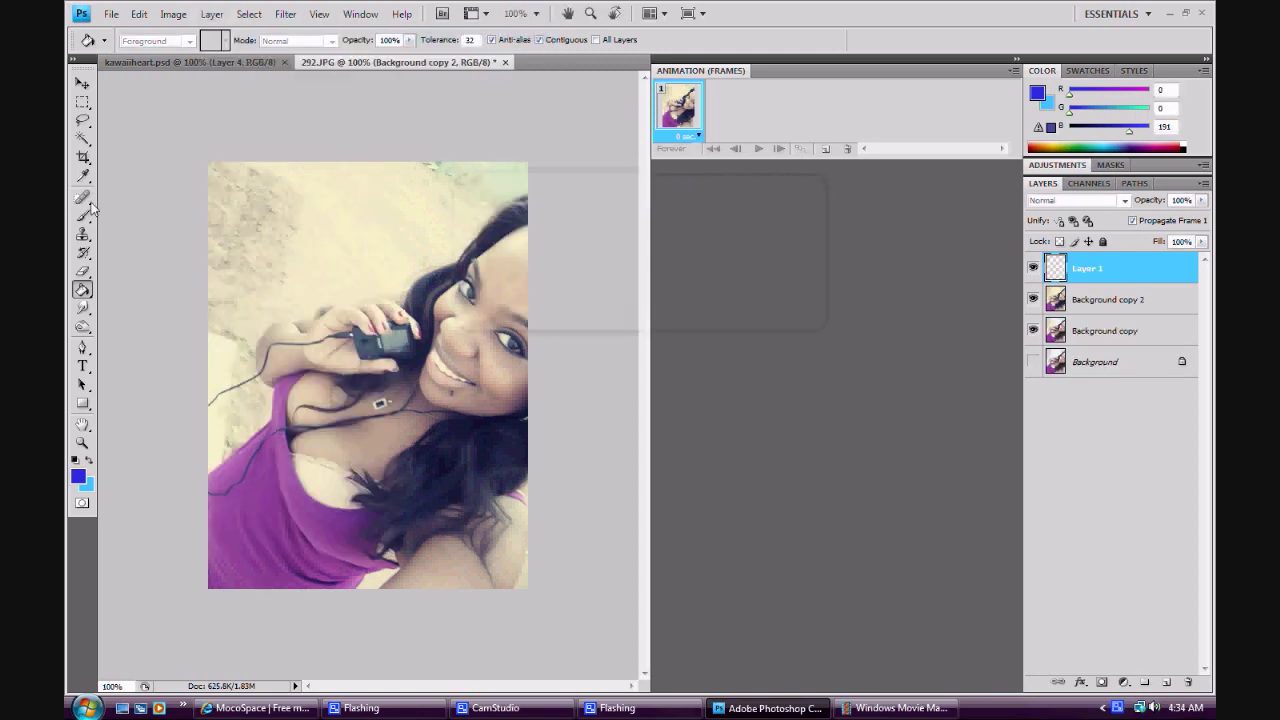
{"action": "left_click", "coordinate": [83, 176]}
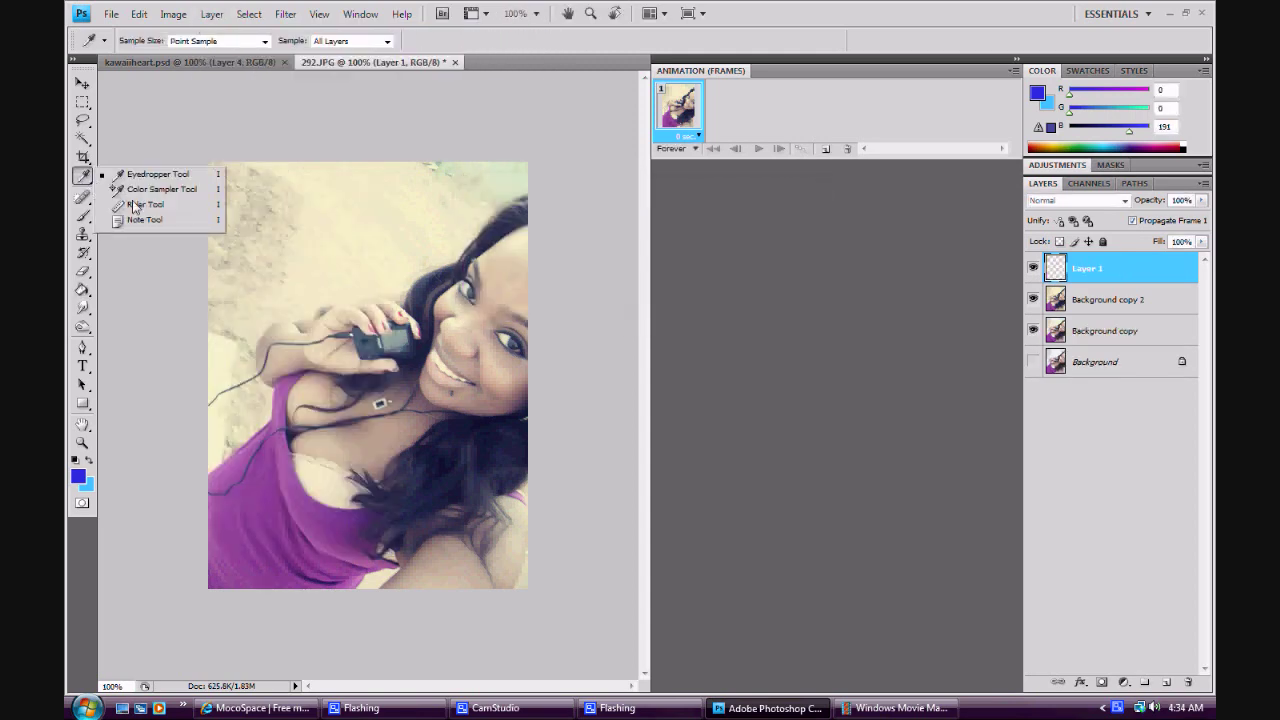
{"action": "left_click", "coordinate": [277, 475]}
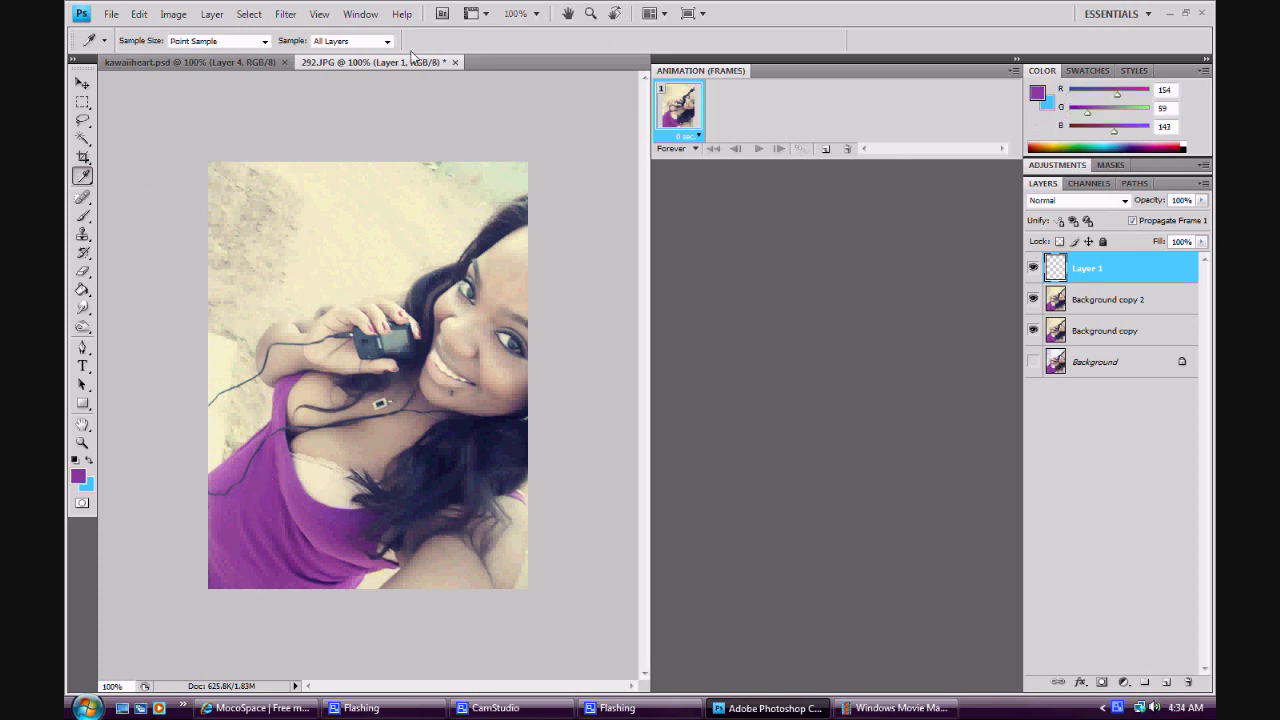
- Zoom to 200% on the hand and paint two fingernails purple with a 14 px brush
{"action": "left_click", "coordinate": [590, 13]}
{"action": "left_click_drag", "start_coordinate": [278, 202], "coordinate": [508, 554]}
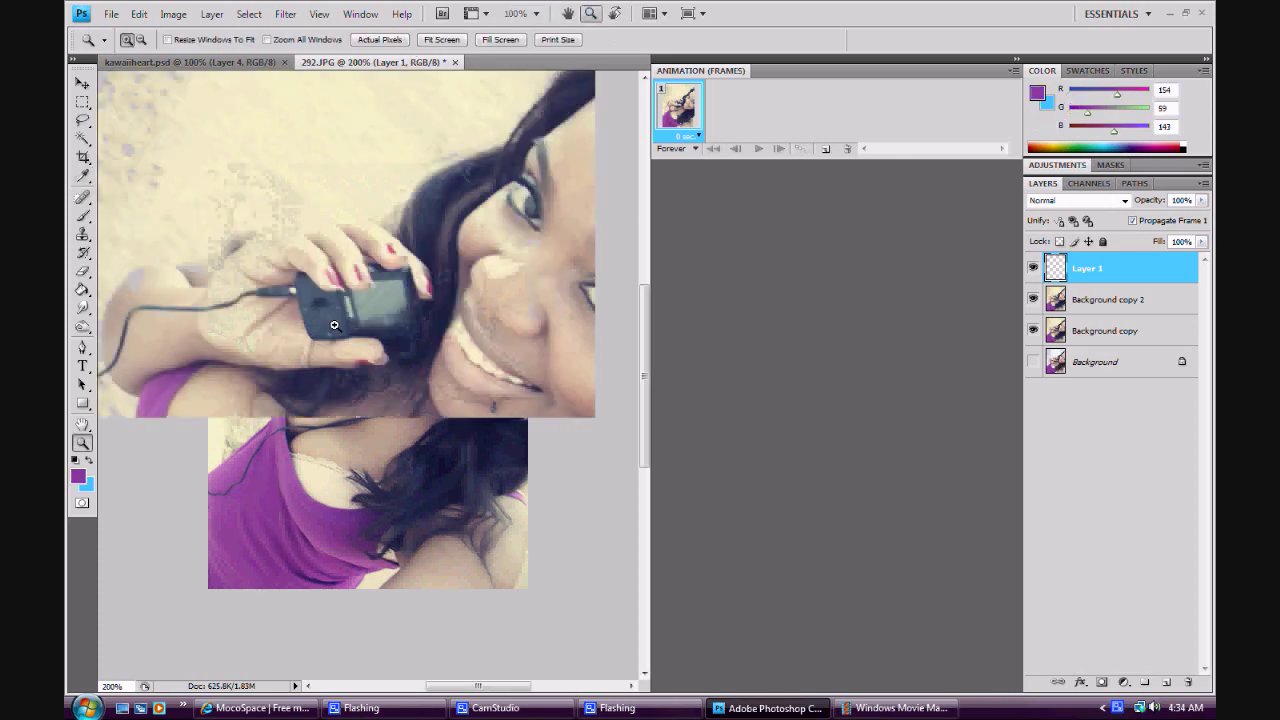
{"action": "left_click", "coordinate": [84, 217]}
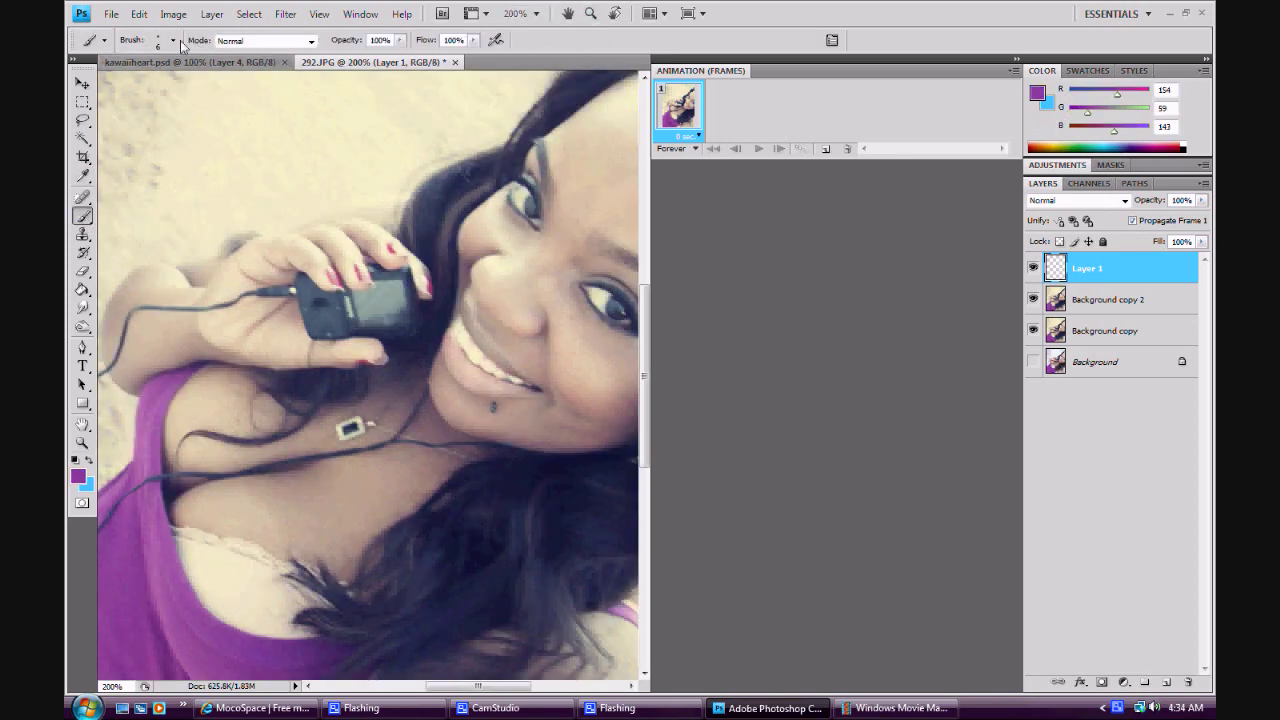
{"action": "left_click", "coordinate": [173, 40]}
{"action": "left_click_drag", "start_coordinate": [94, 84], "coordinate": [100, 84]}
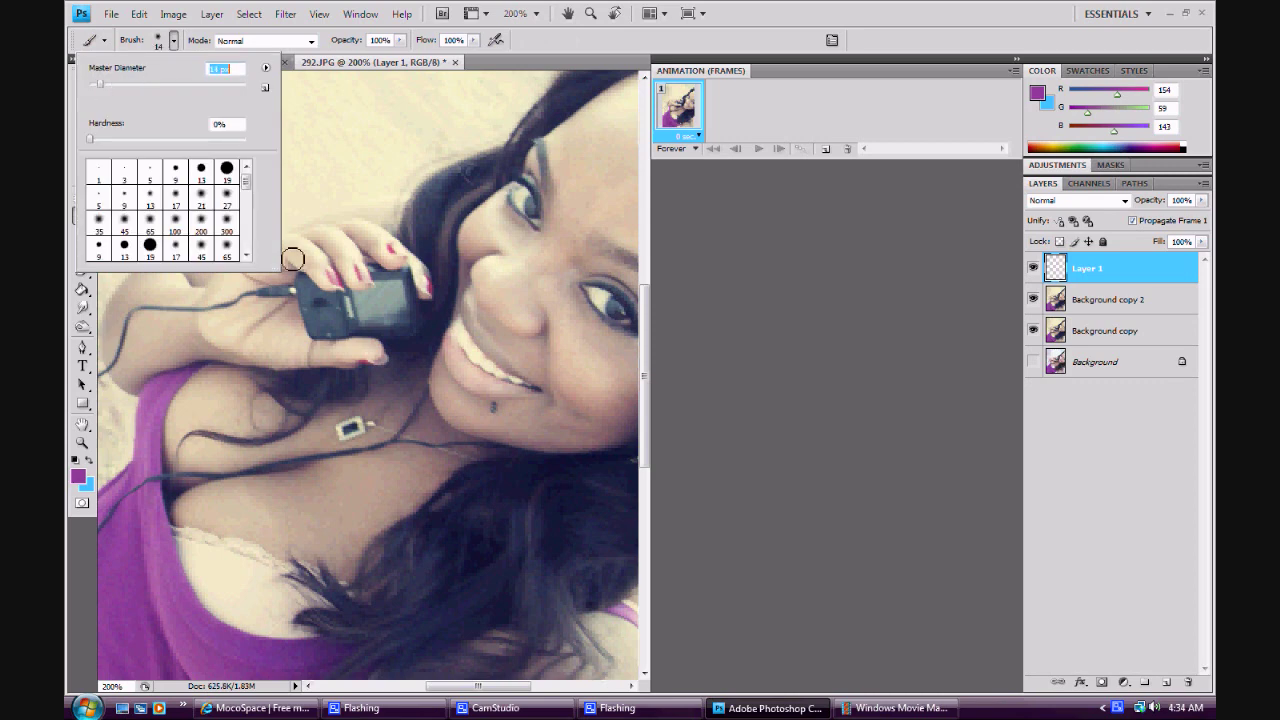
{"action": "left_click", "coordinate": [369, 334]}
{"action": "left_click_drag", "start_coordinate": [367, 330], "coordinate": [370, 358]}
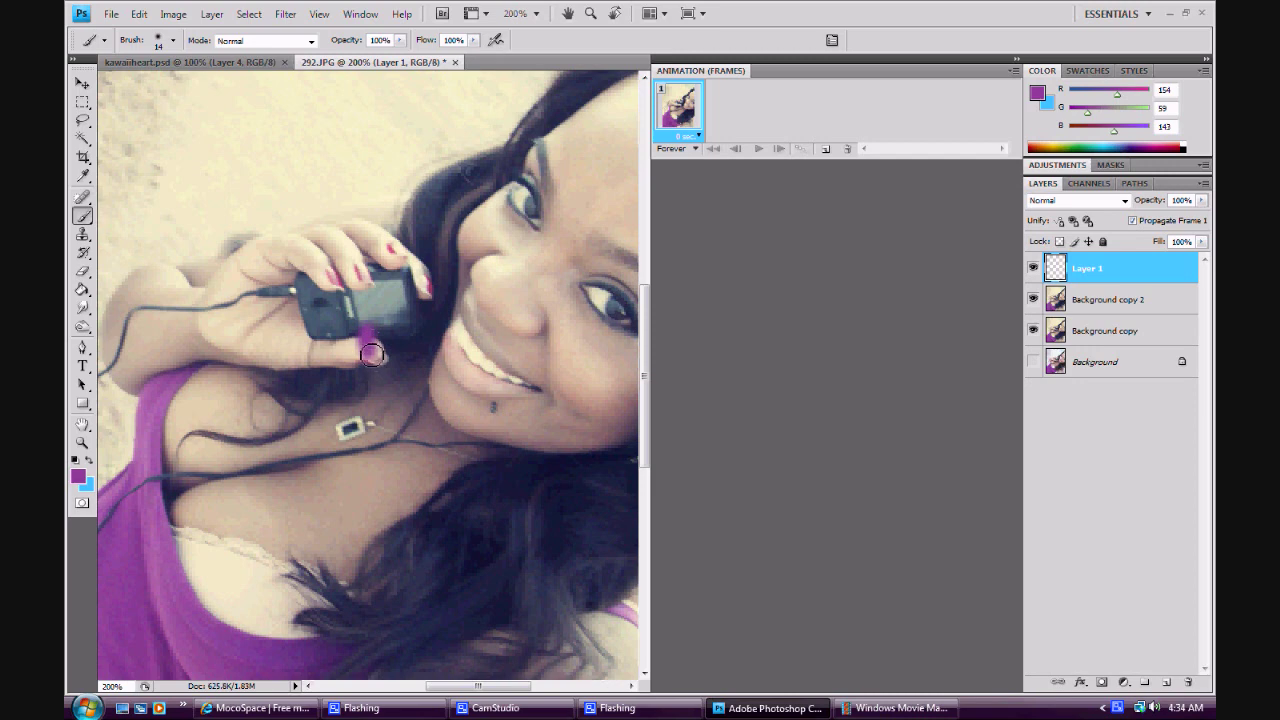
{"action": "left_click_drag", "start_coordinate": [365, 282], "coordinate": [360, 244]}
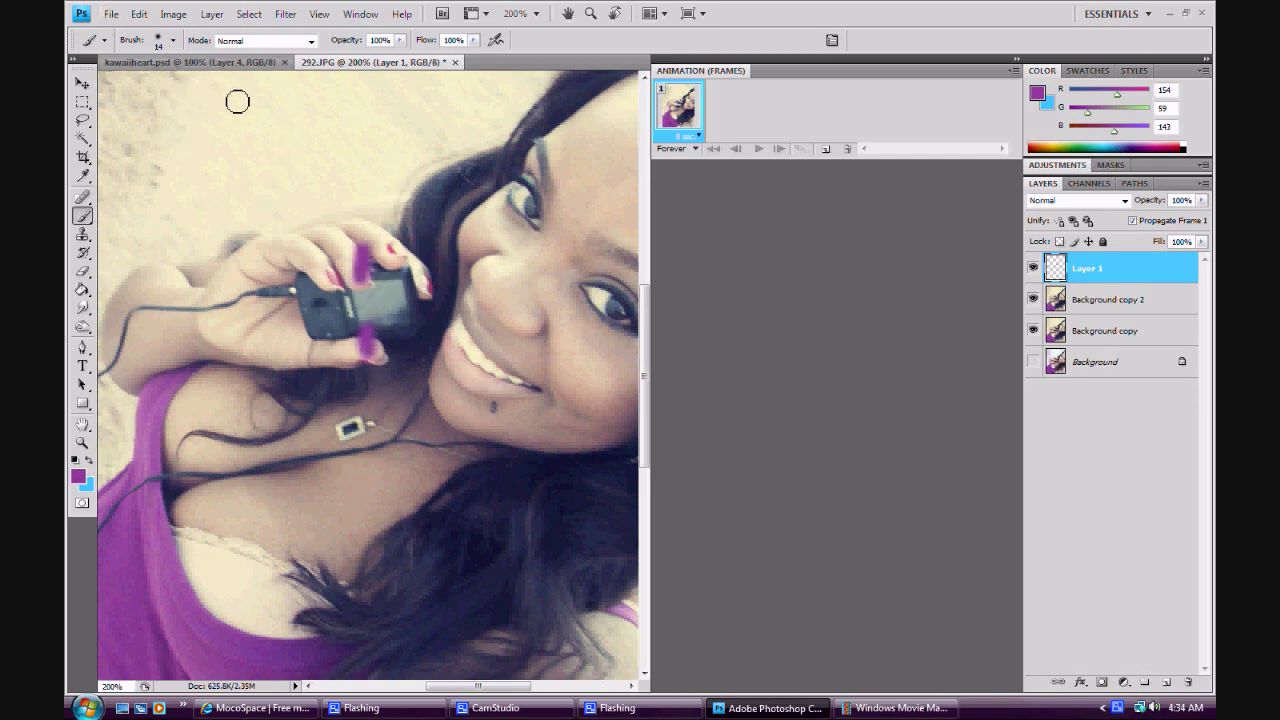
- Switch the brush to the 1 px hard tip
{"action": "left_click", "coordinate": [173, 40]}
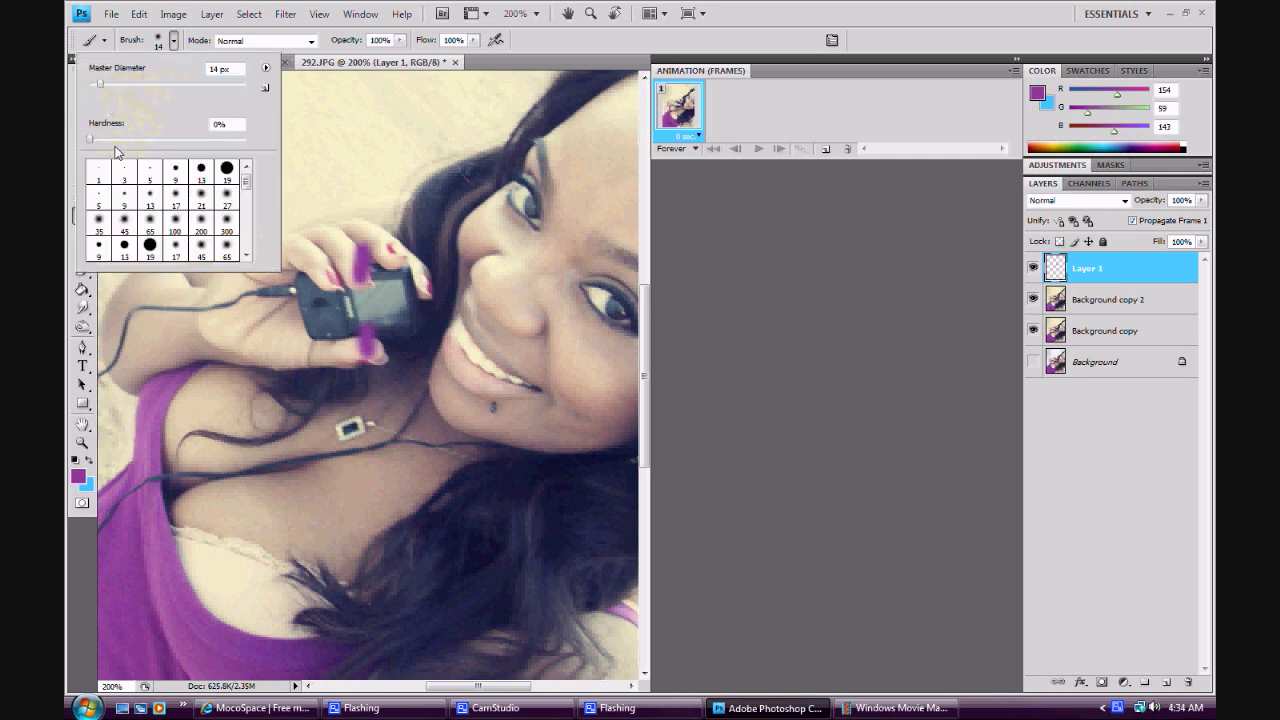
{"action": "left_click", "coordinate": [98, 172]}
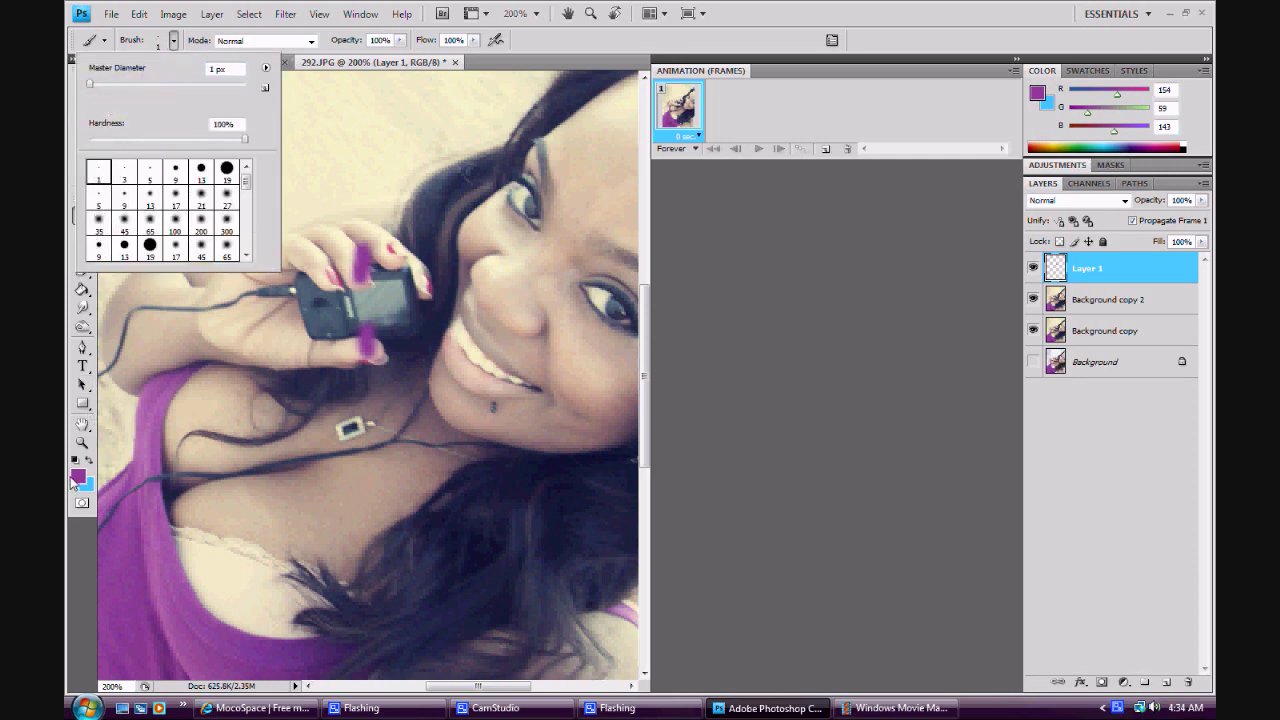
{"action": "left_click", "coordinate": [81, 482]}
{"action": "left_click", "coordinate": [81, 482]}
- Set the foreground colour to black in the Color Picker
{"action": "left_click", "coordinate": [755, 504]}
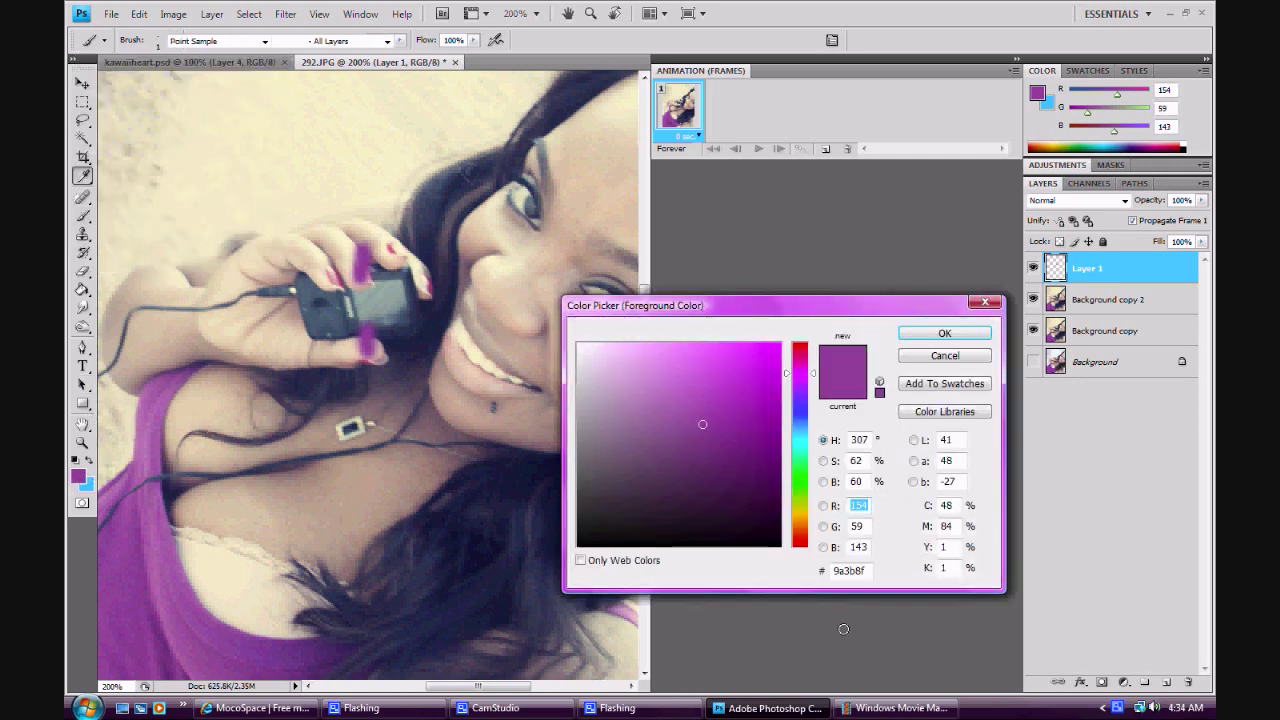
{"action": "left_click", "coordinate": [780, 546]}
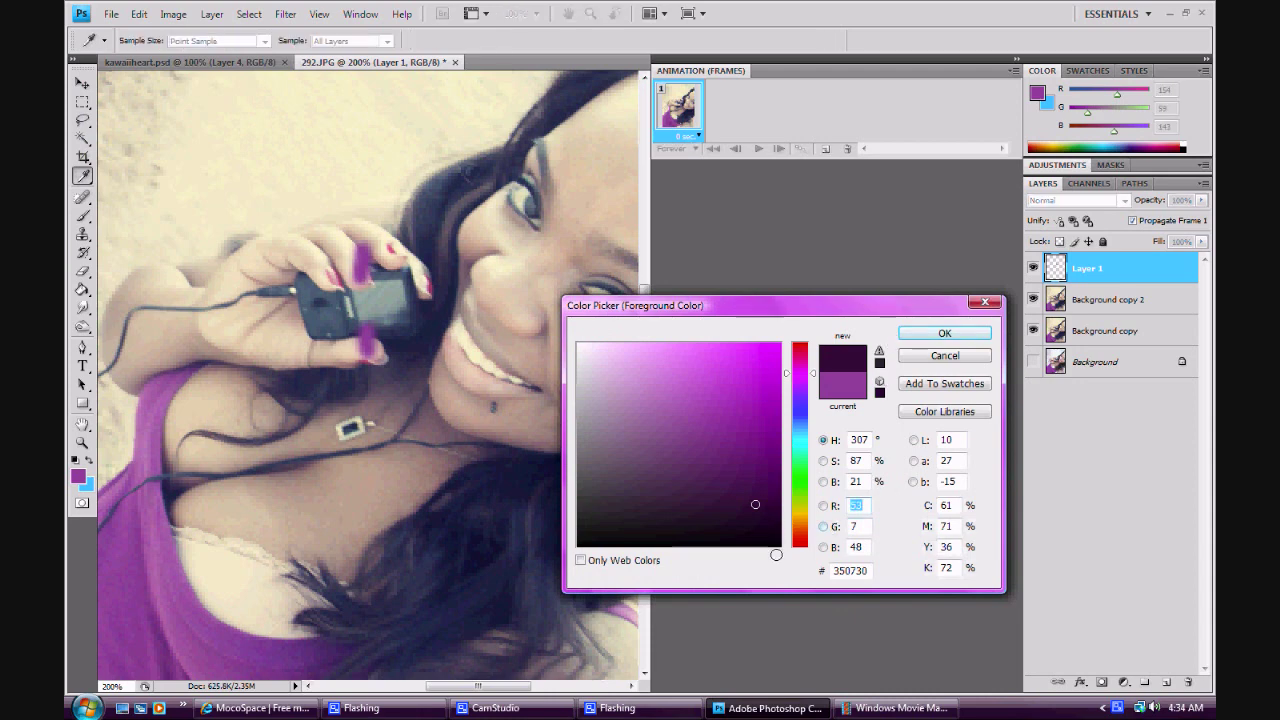
{"action": "left_click", "coordinate": [945, 335]}
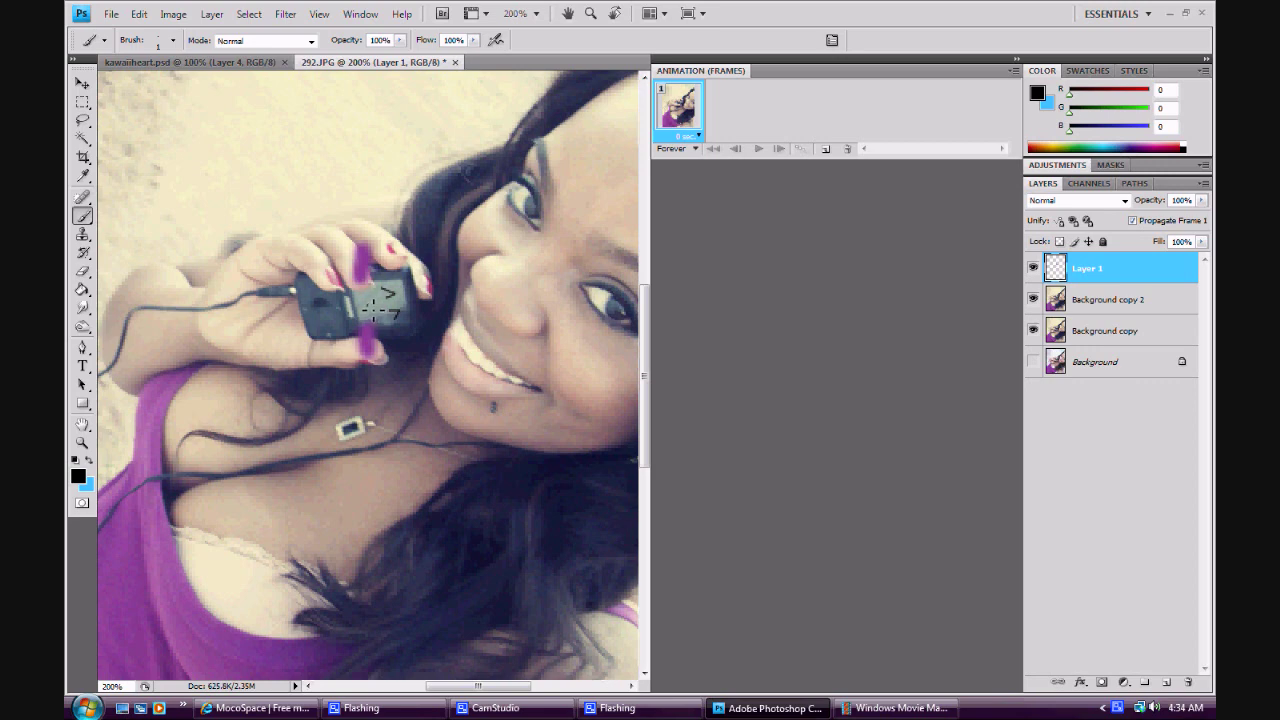
- Zoom the view to 100% and lasso around the doodled music notes above the hand
{"action": "left_click", "coordinate": [536, 13]}
{"action": "left_click", "coordinate": [540, 66]}
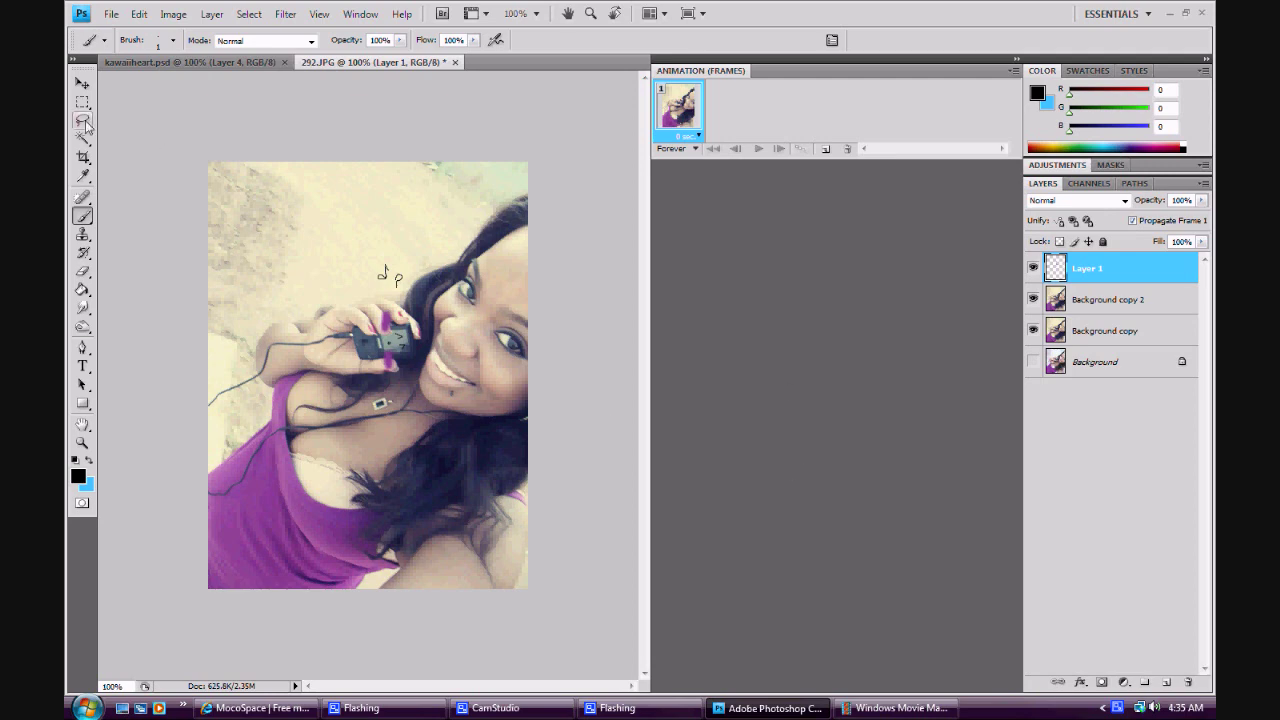
{"action": "left_click", "coordinate": [83, 120]}
{"action": "mouse_move", "coordinate": [398, 283]}
{"action": "left_mouse_down"}
{"action": "mouse_move", "coordinate": [400, 302]}
{"action": "mouse_move", "coordinate": [414, 292]}
{"action": "mouse_move", "coordinate": [400, 285]}
{"action": "left_mouse_up"}
- Cut the lassoed music note from Layer 1 and paste it onto a new Layer 2
{"action": "right_click", "coordinate": [400, 285]}
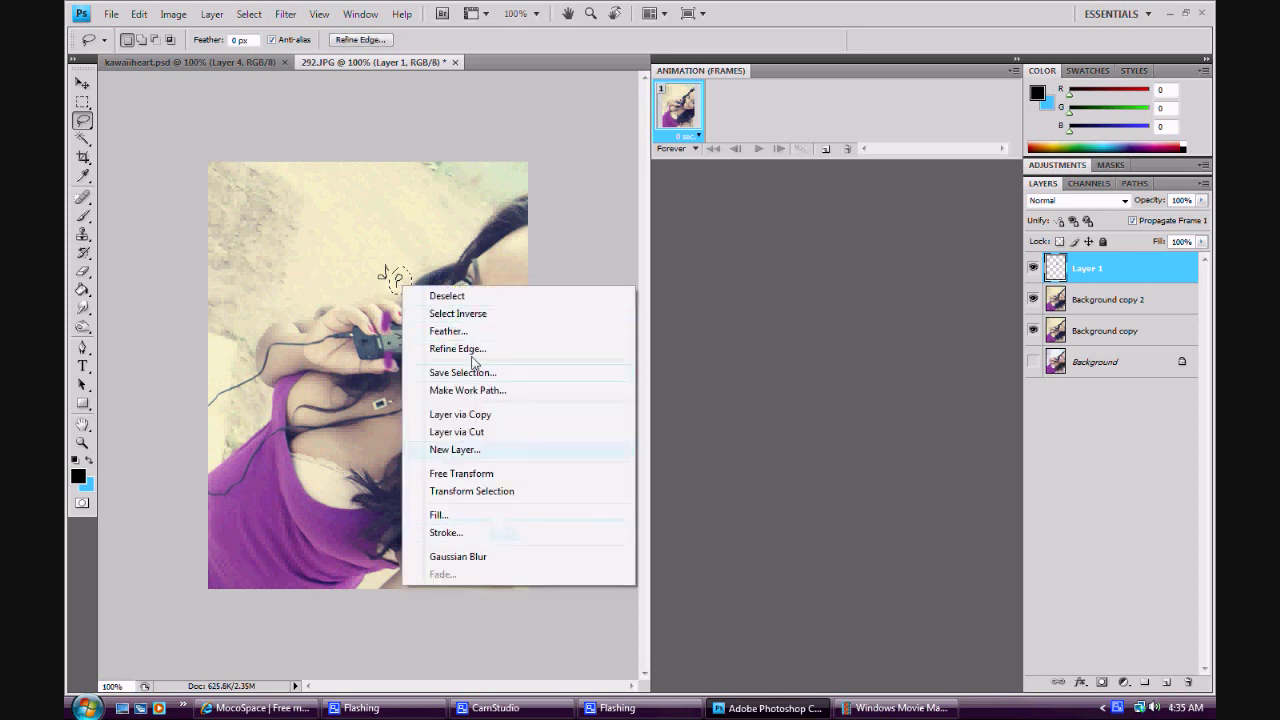
{"action": "left_click", "coordinate": [138, 18]}
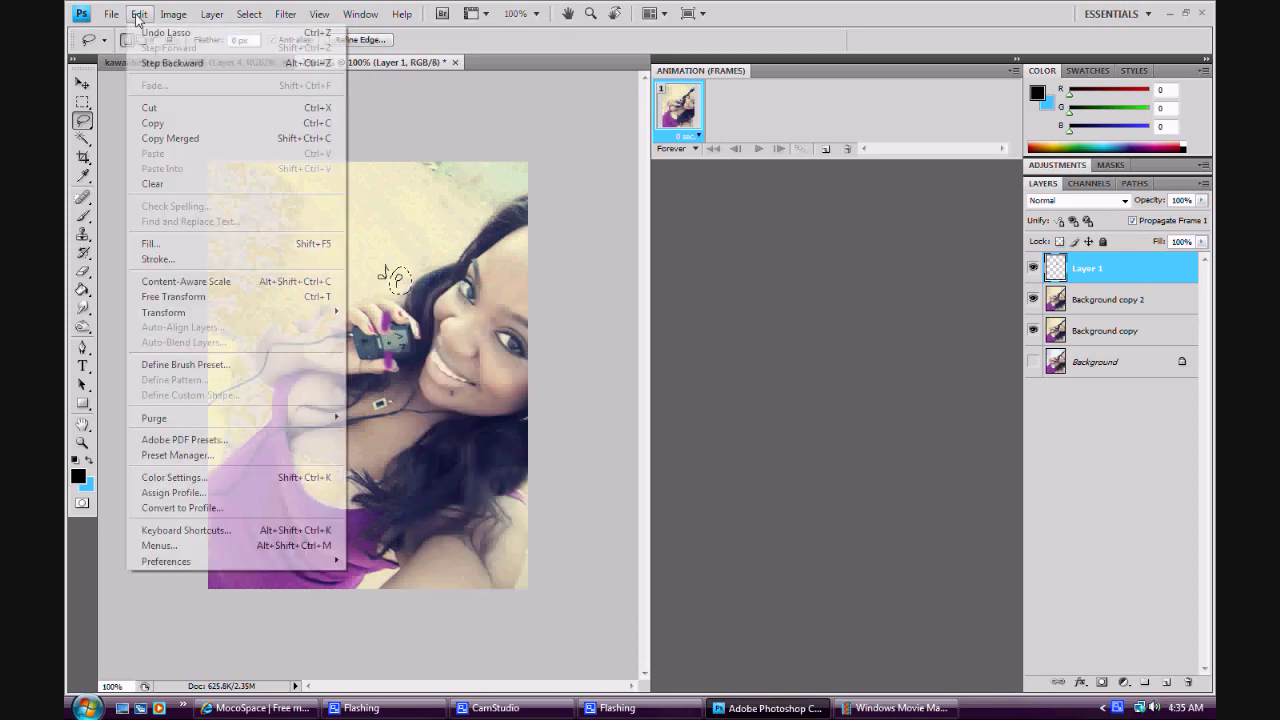
{"action": "left_click", "coordinate": [162, 106]}
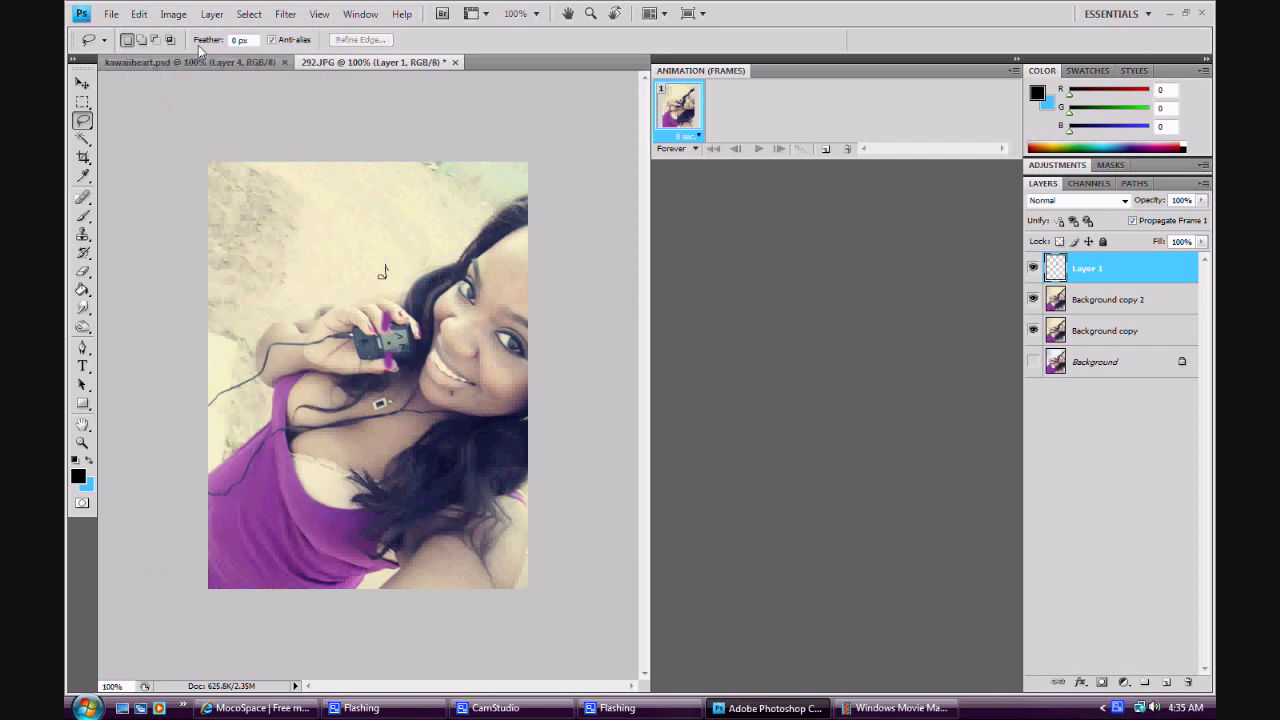
{"action": "left_click", "coordinate": [211, 14]}
{"action": "mouse_move", "coordinate": [300, 34]}
{"action": "left_click", "coordinate": [417, 32]}
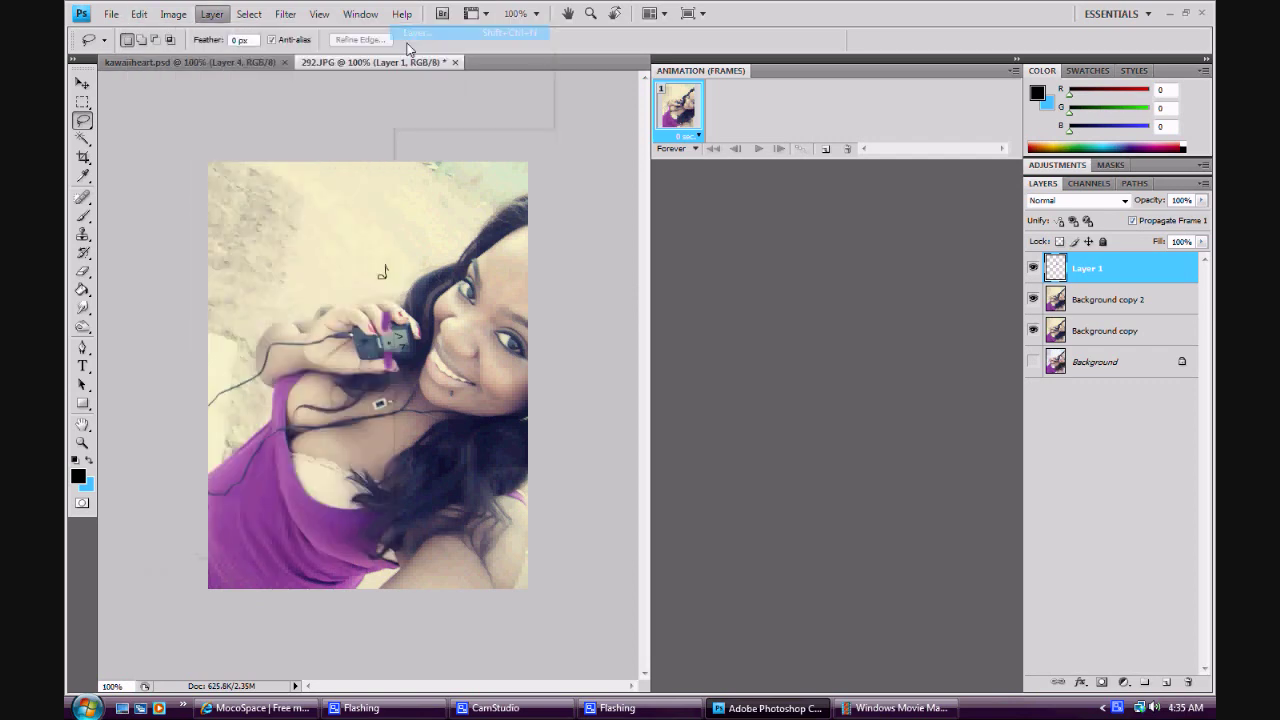
{"action": "left_click", "coordinate": [771, 220]}
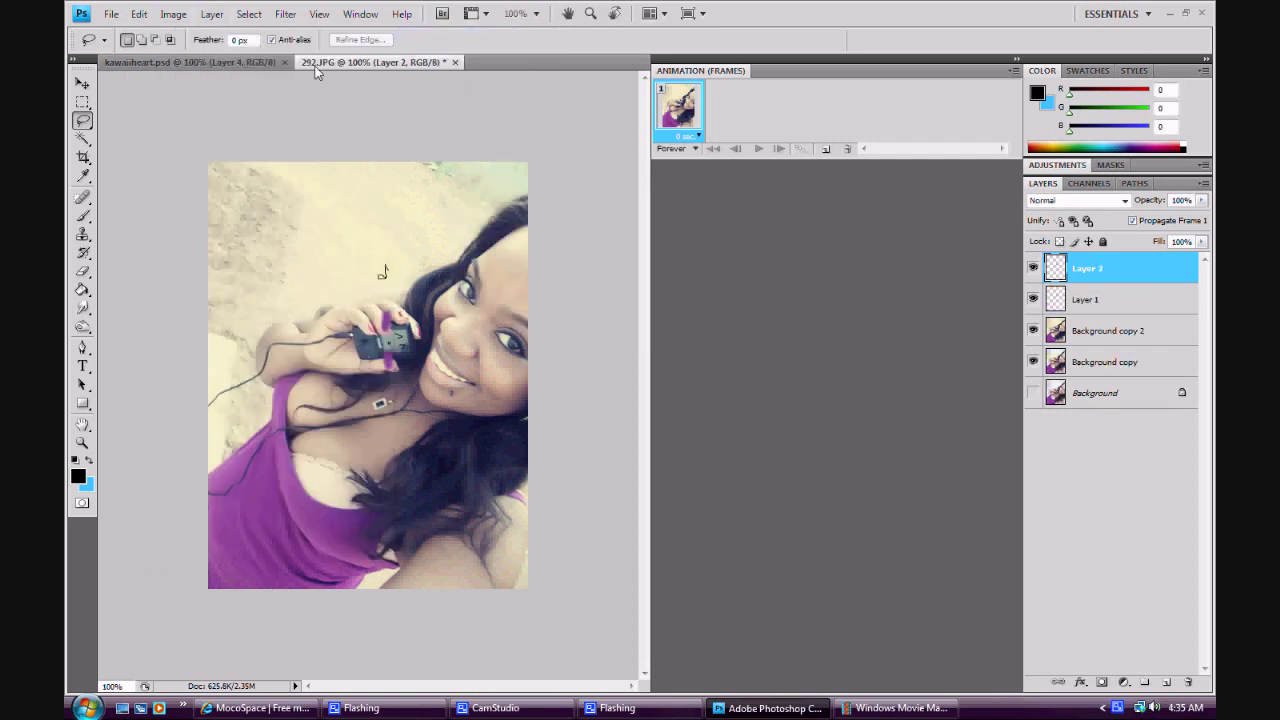
{"action": "left_click", "coordinate": [139, 14]}
{"action": "left_click", "coordinate": [163, 155]}
{"action": "left_click", "coordinate": [83, 83]}
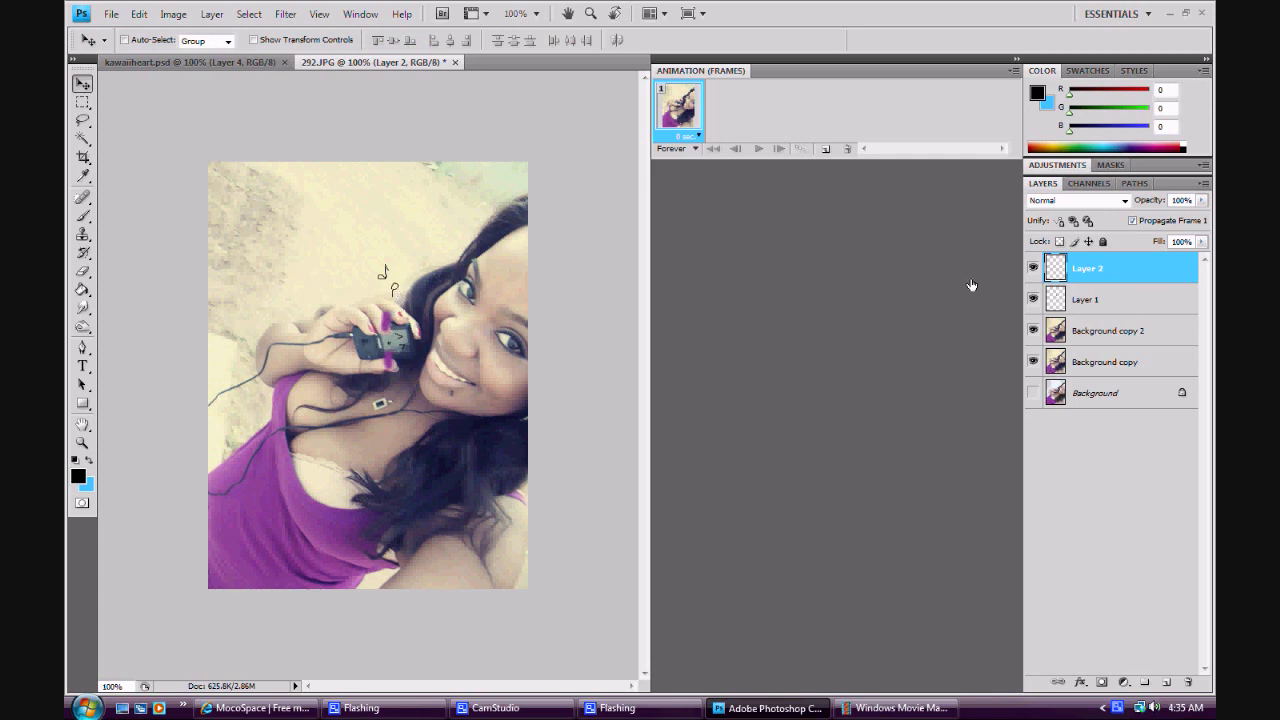
- Lasso the remaining note on Layer 1, cut it, and paste it onto new Layer 3
{"action": "left_click", "coordinate": [1142, 302]}
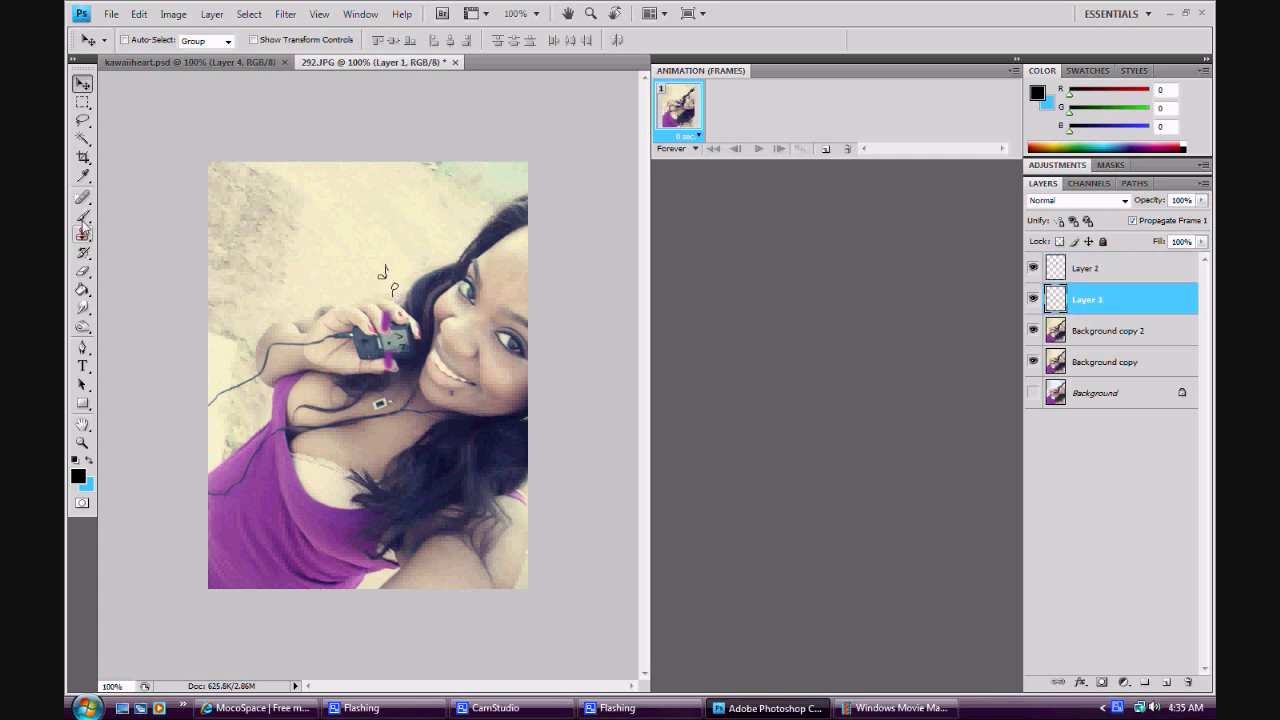
{"action": "left_click", "coordinate": [83, 120]}
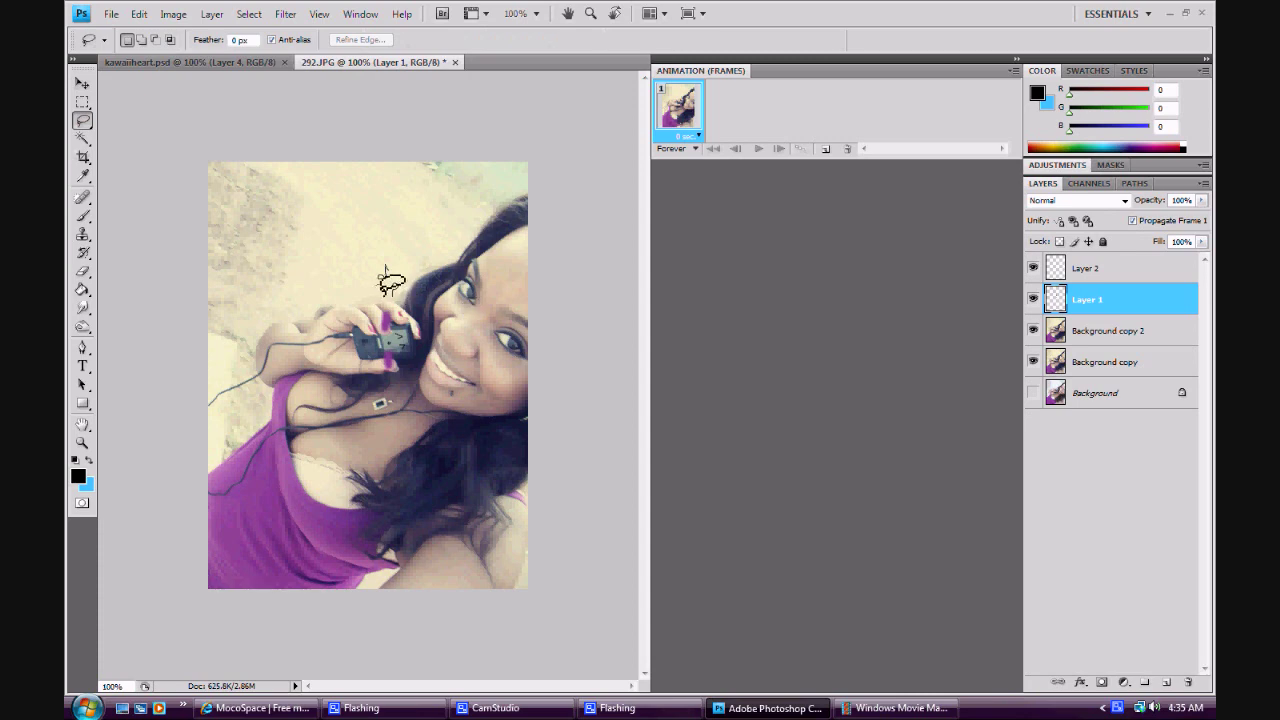
{"action": "mouse_move", "coordinate": [390, 268]}
{"action": "left_mouse_down"}
{"action": "mouse_move", "coordinate": [400, 262]}
{"action": "mouse_move", "coordinate": [372, 264]}
{"action": "mouse_move", "coordinate": [372, 282]}
{"action": "mouse_move", "coordinate": [390, 280]}
{"action": "left_mouse_up"}
{"action": "left_click", "coordinate": [139, 14]}
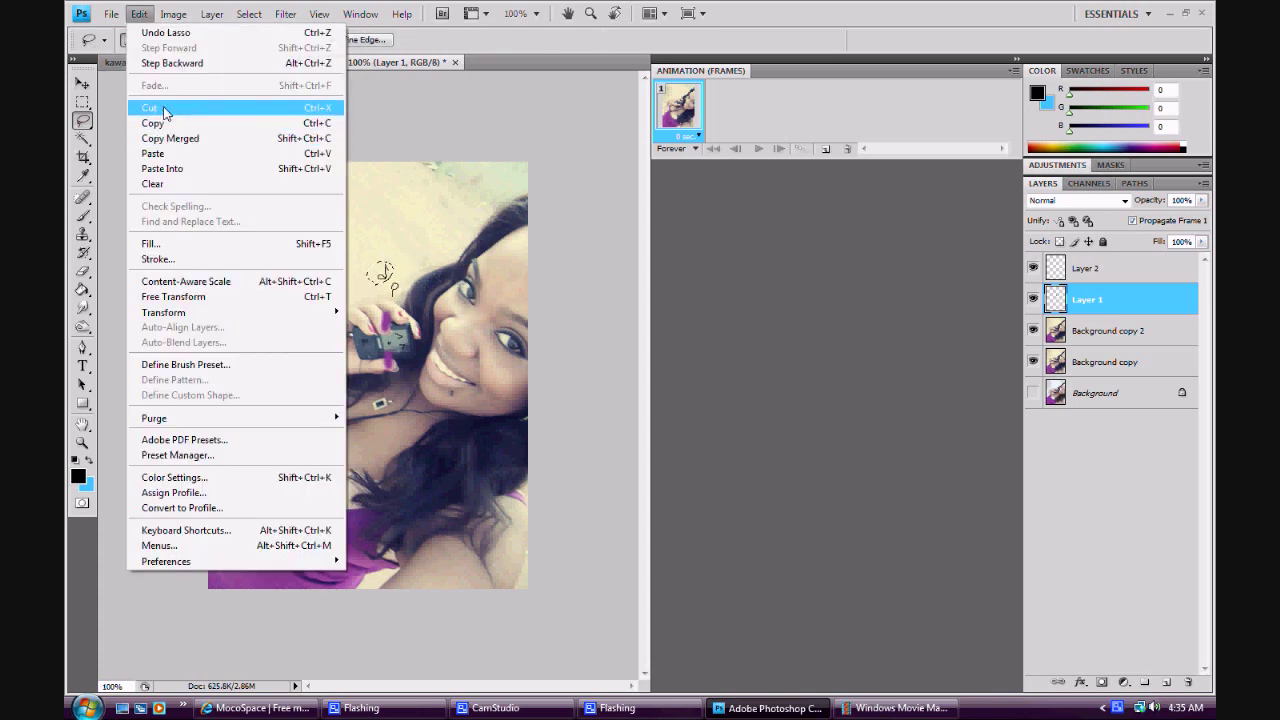
{"action": "left_click", "coordinate": [166, 107]}
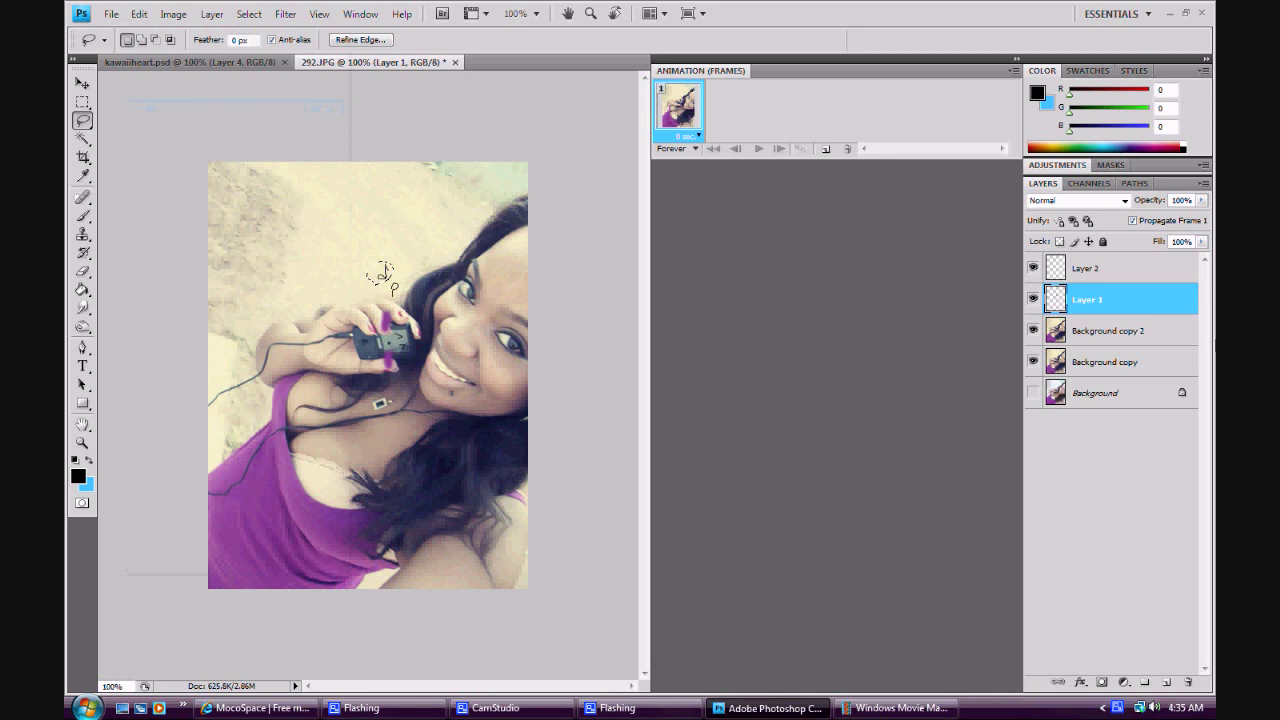
{"action": "left_click", "coordinate": [211, 14]}
{"action": "mouse_move", "coordinate": [226, 34]}
{"action": "left_click", "coordinate": [420, 34]}
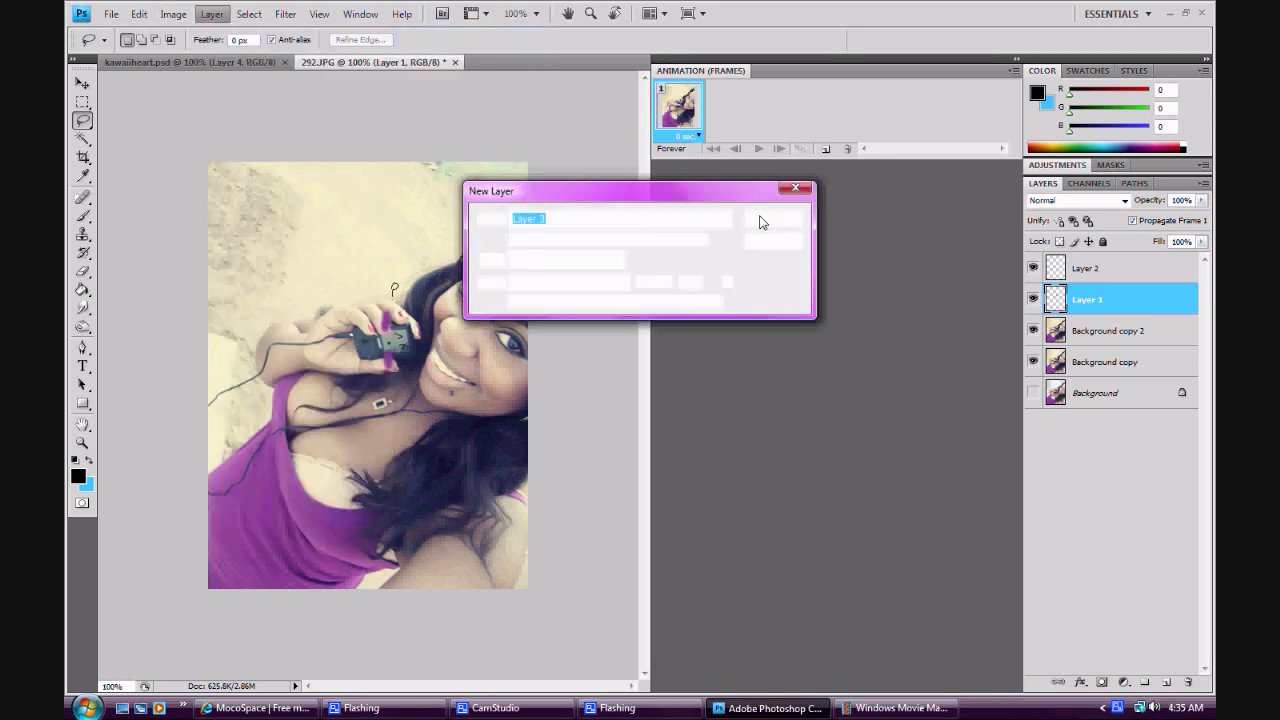
{"action": "left_click", "coordinate": [773, 218]}
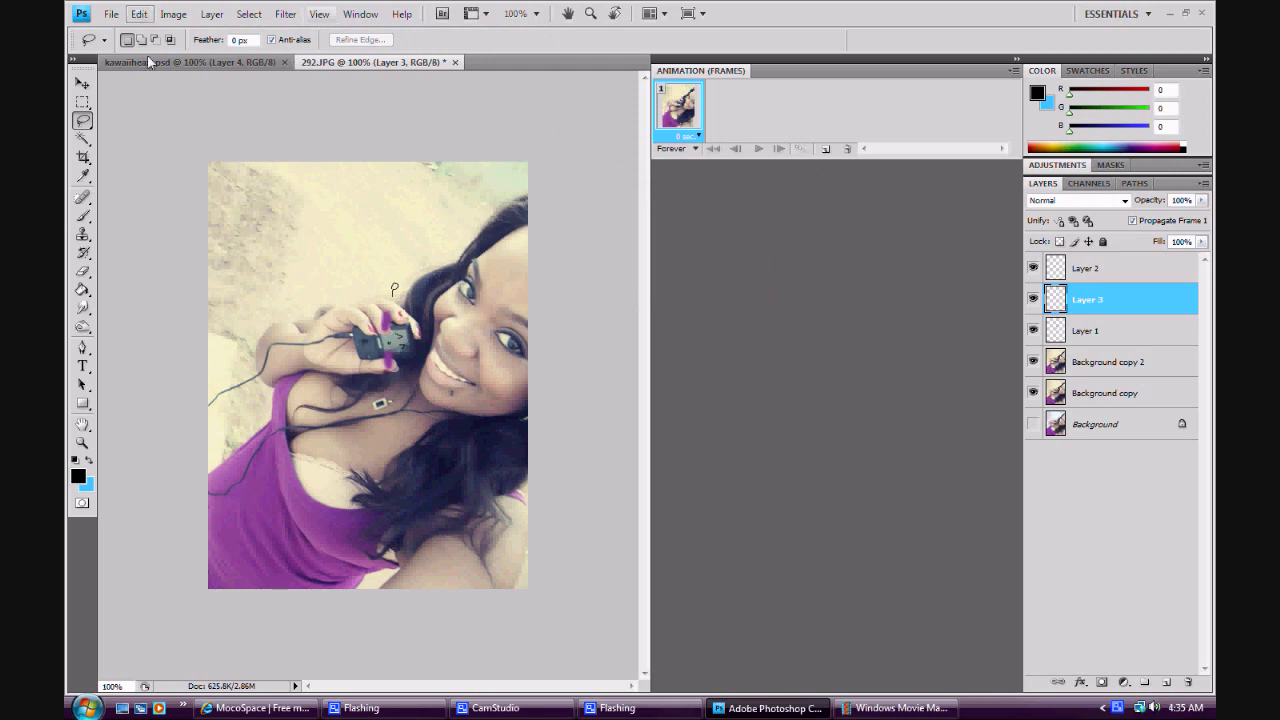
{"action": "left_click", "coordinate": [139, 14]}
{"action": "left_click", "coordinate": [170, 157]}
{"action": "left_click", "coordinate": [82, 83]}
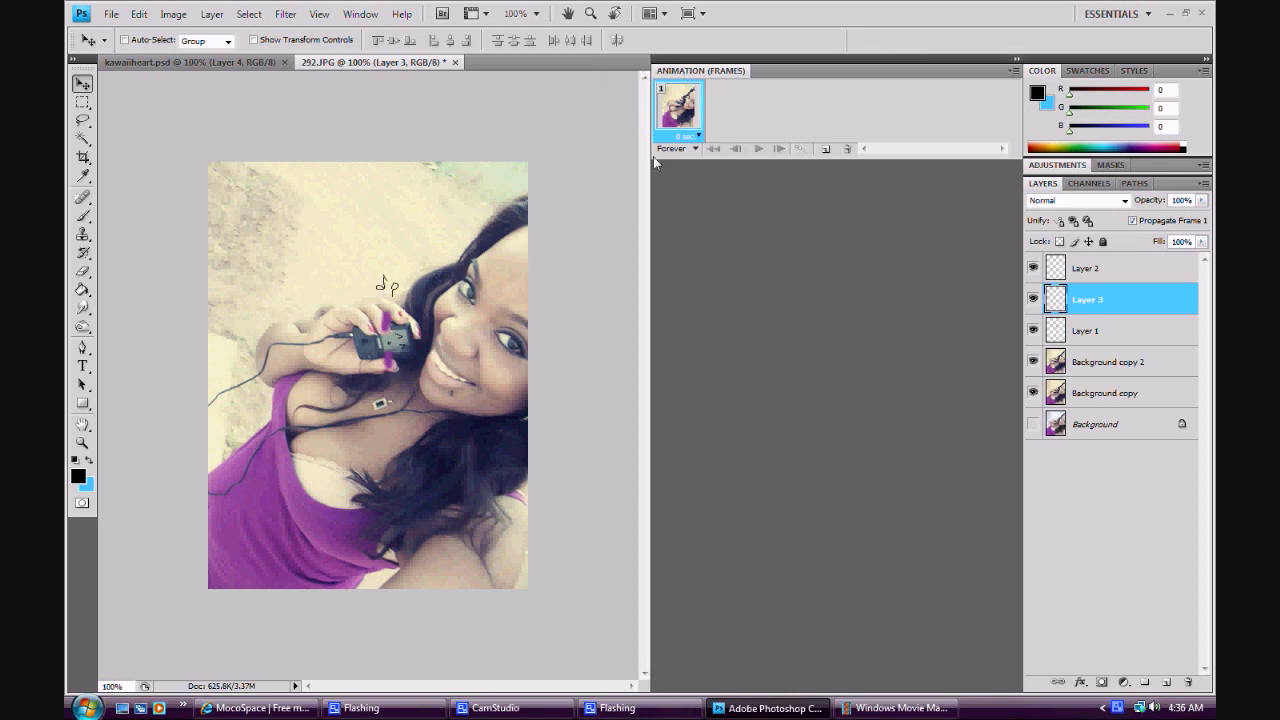
- Reopen the Animation panel and duplicate the first frame to create frame 2
{"action": "left_click", "coordinate": [358, 14]}
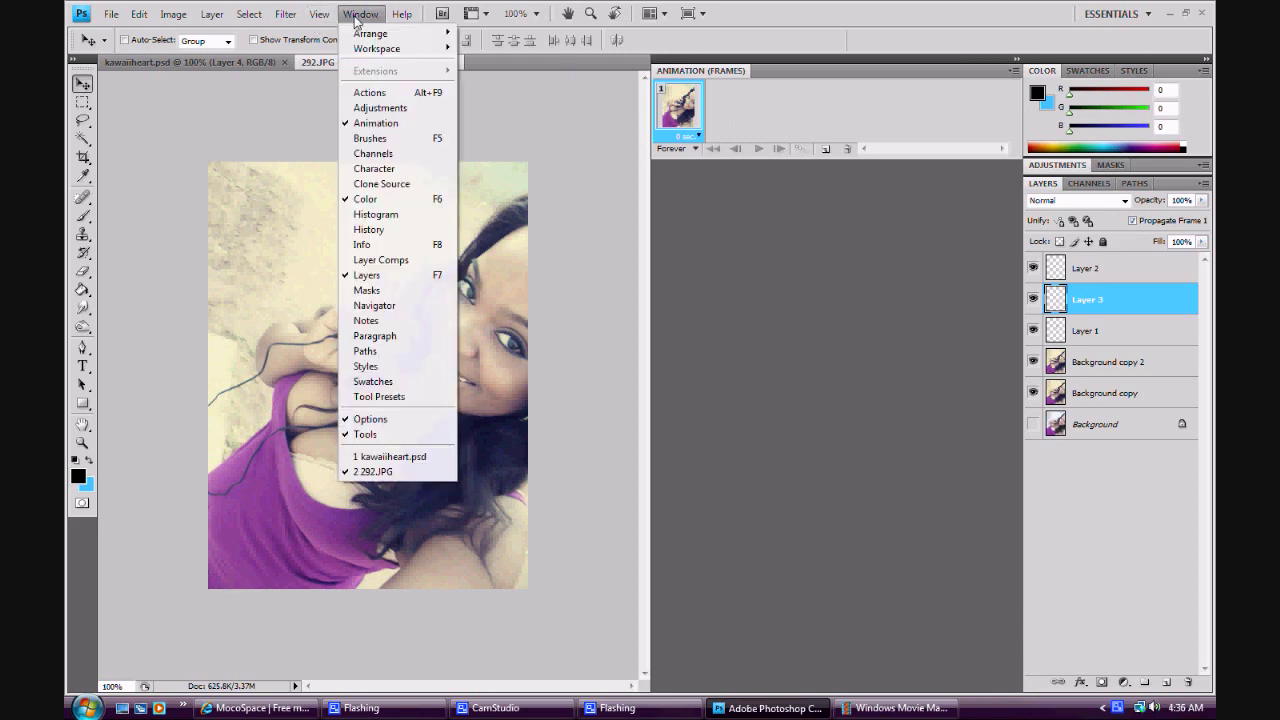
{"action": "left_click", "coordinate": [372, 122]}
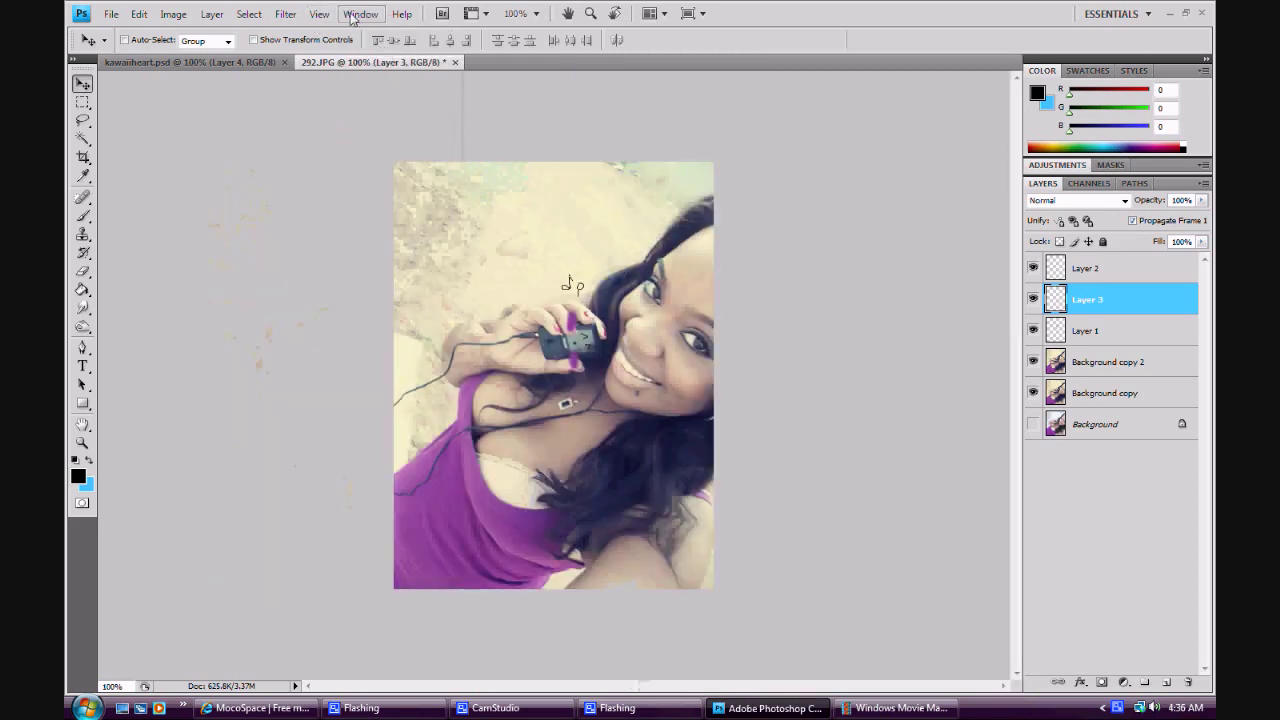
{"action": "left_click", "coordinate": [352, 14]}
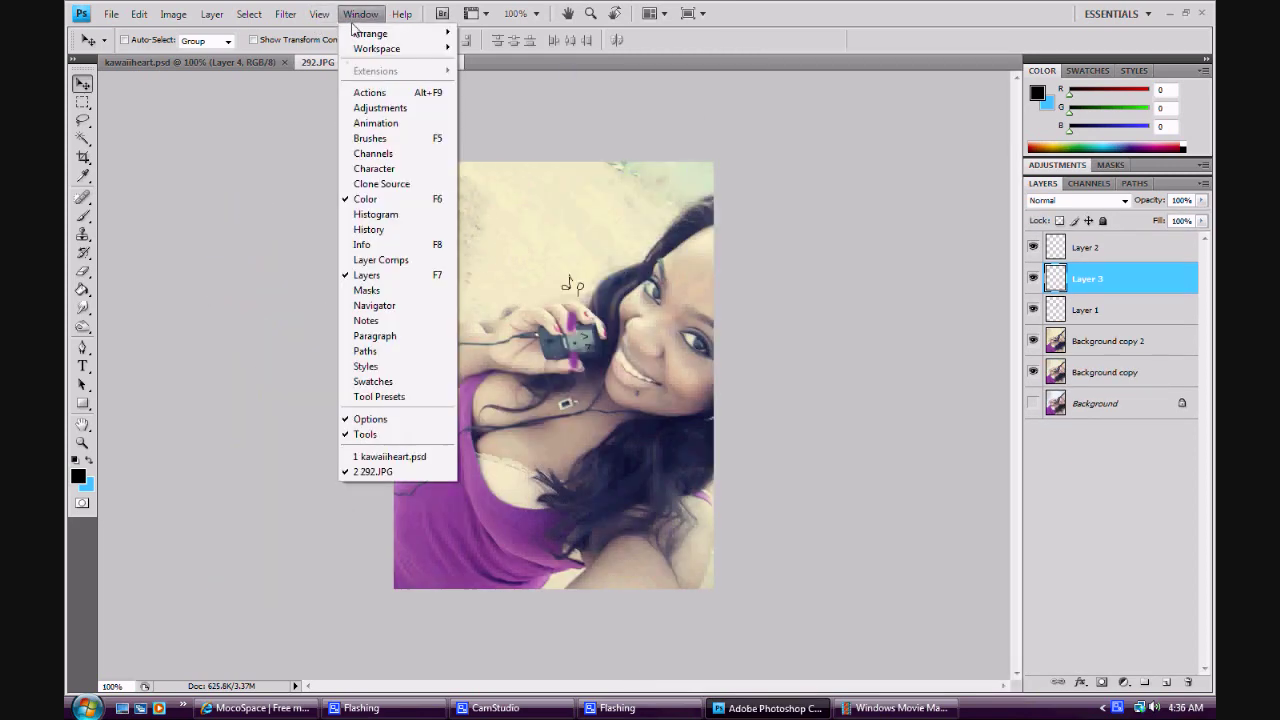
{"action": "left_click", "coordinate": [381, 125]}
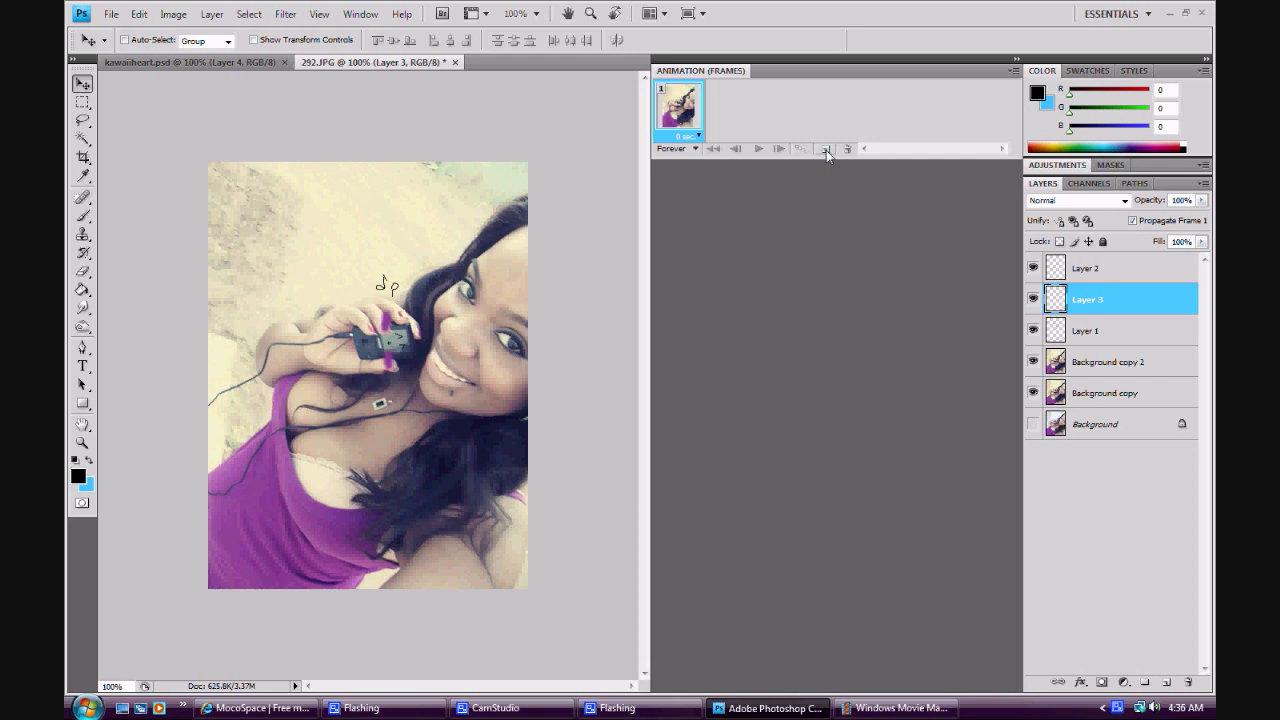
{"action": "left_click", "coordinate": [825, 150]}
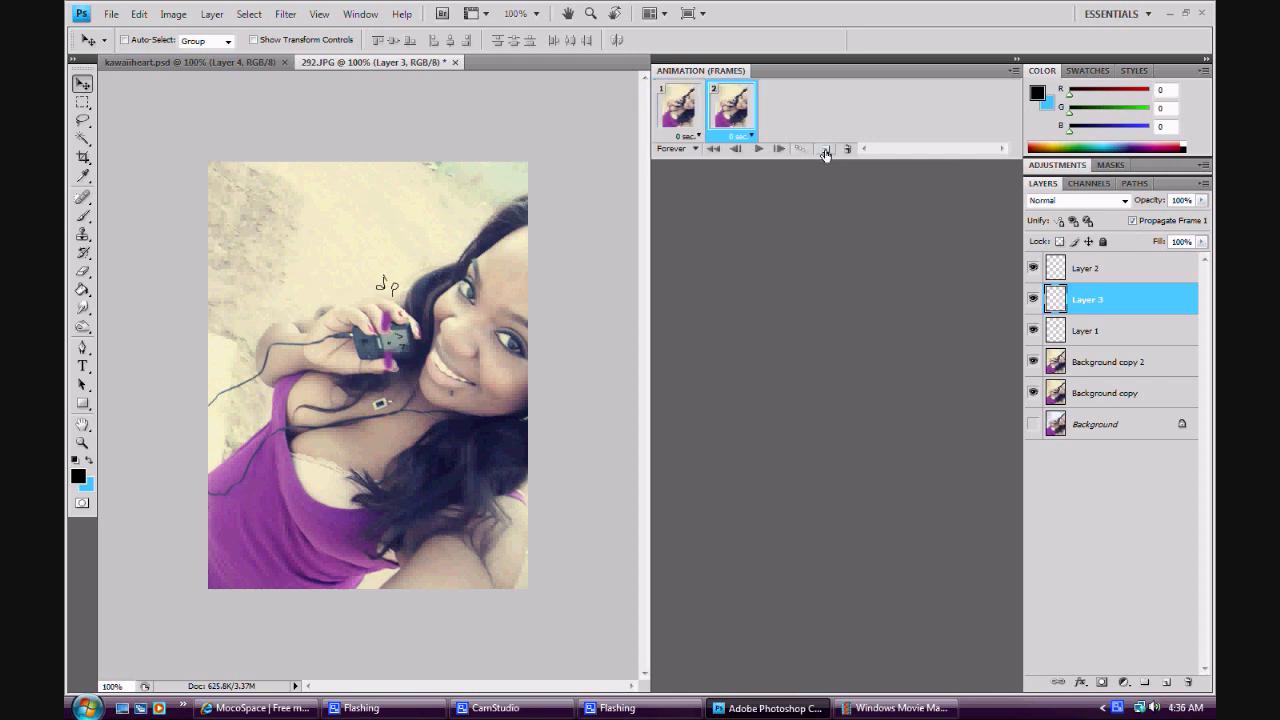
- Hide Layer 3 in frame 1 and adjust the note layers shown in frame 2
{"action": "left_click", "coordinate": [690, 128]}
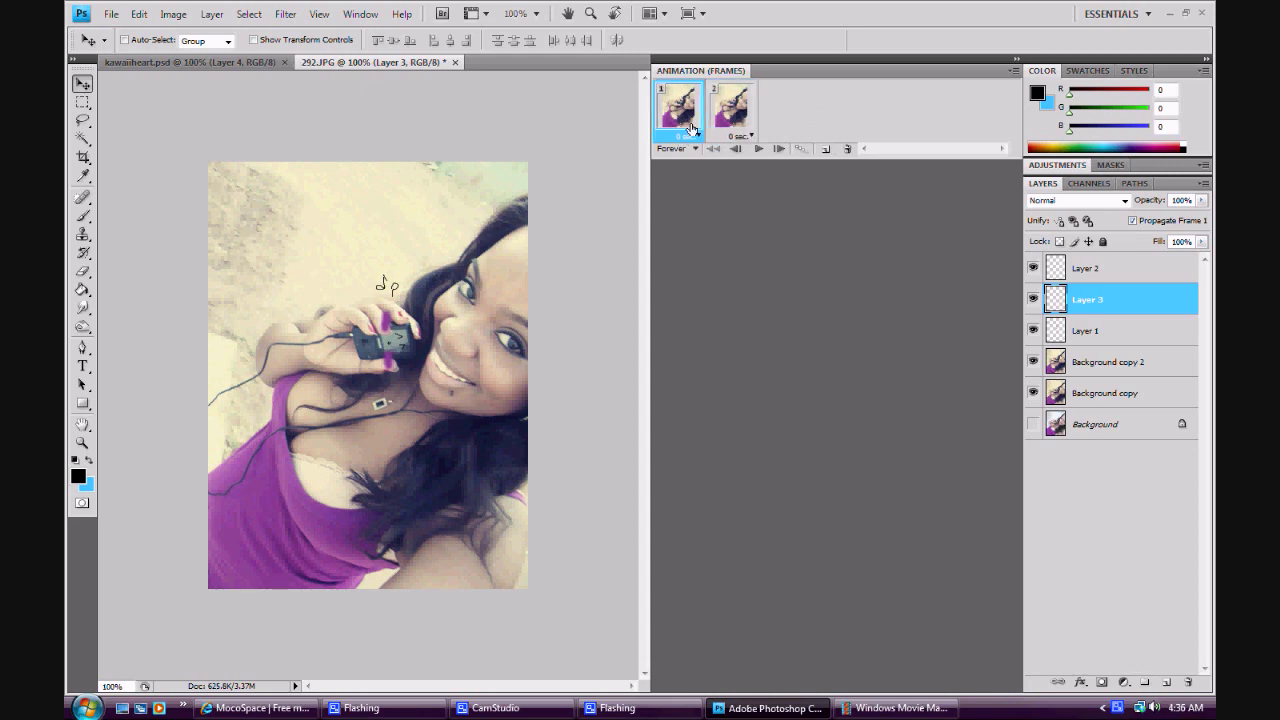
{"action": "left_click", "coordinate": [1033, 300]}
{"action": "left_click", "coordinate": [718, 124]}
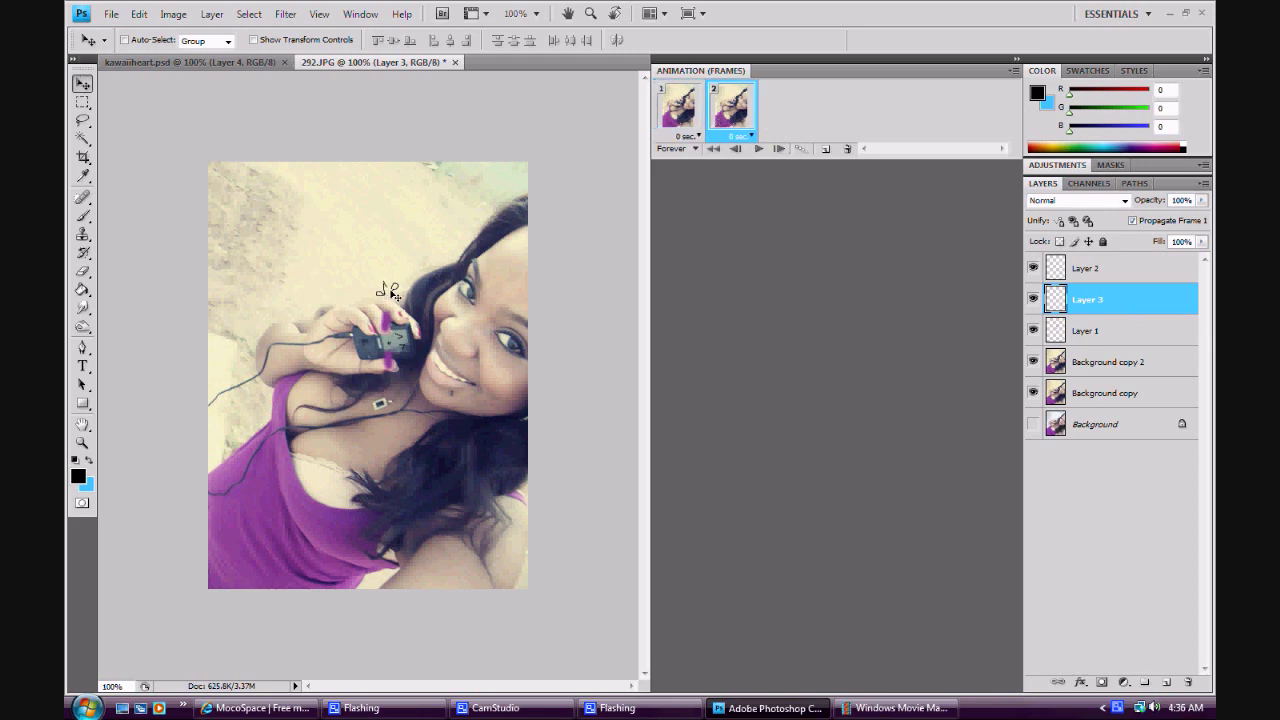
{"action": "left_click", "coordinate": [1075, 333]}
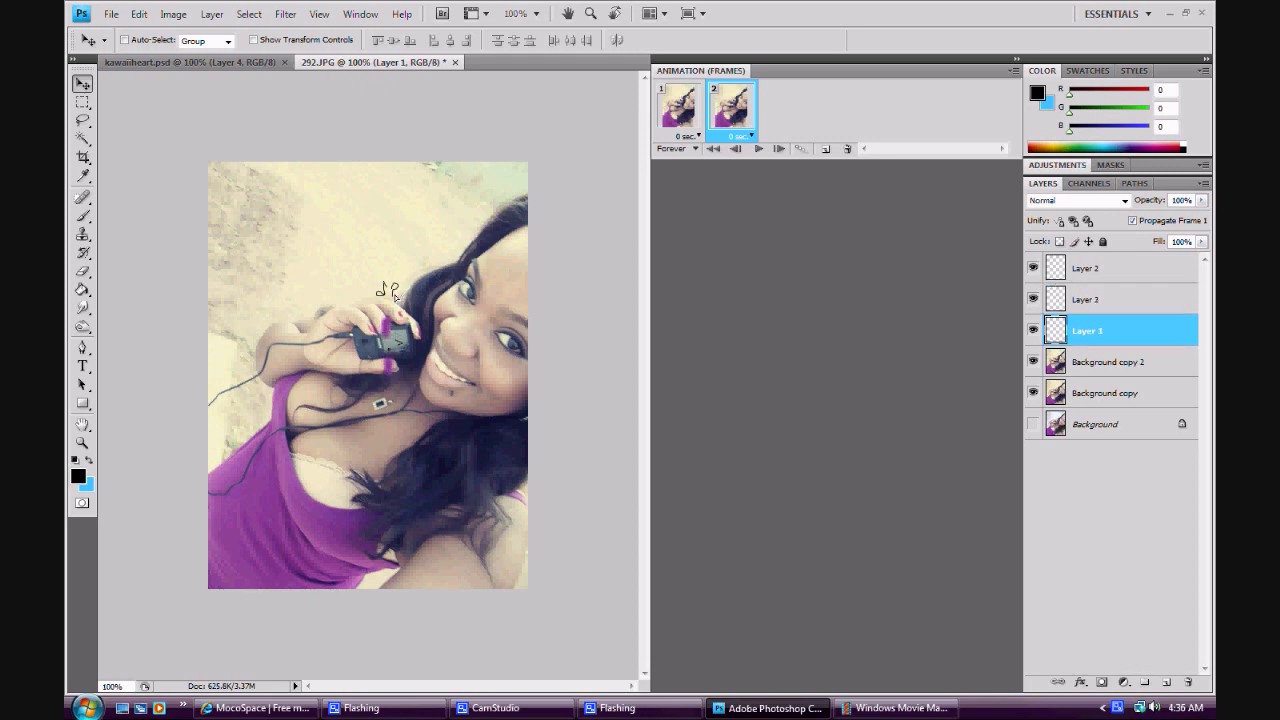
{"action": "key", "text": "alt+e"}
{"action": "key", "text": "Escape"}
{"action": "left_click", "coordinate": [1104, 310]}
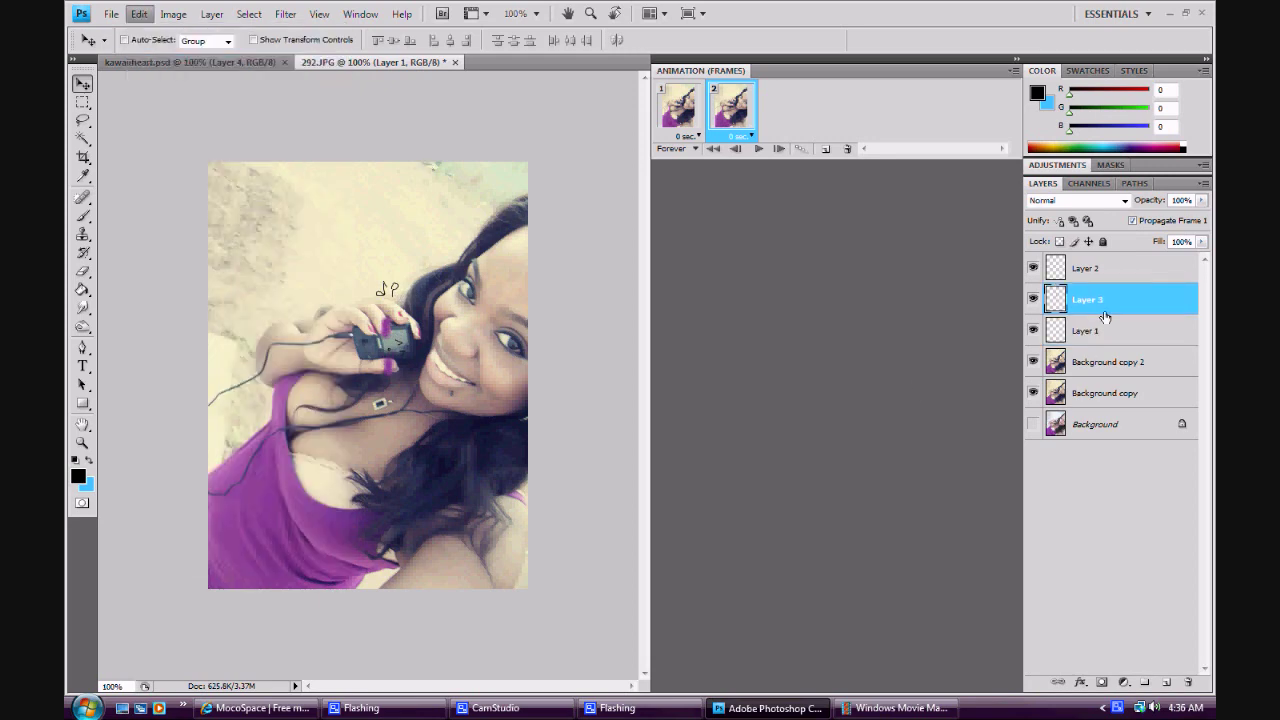
{"action": "key", "text": "alt+bracketright"}
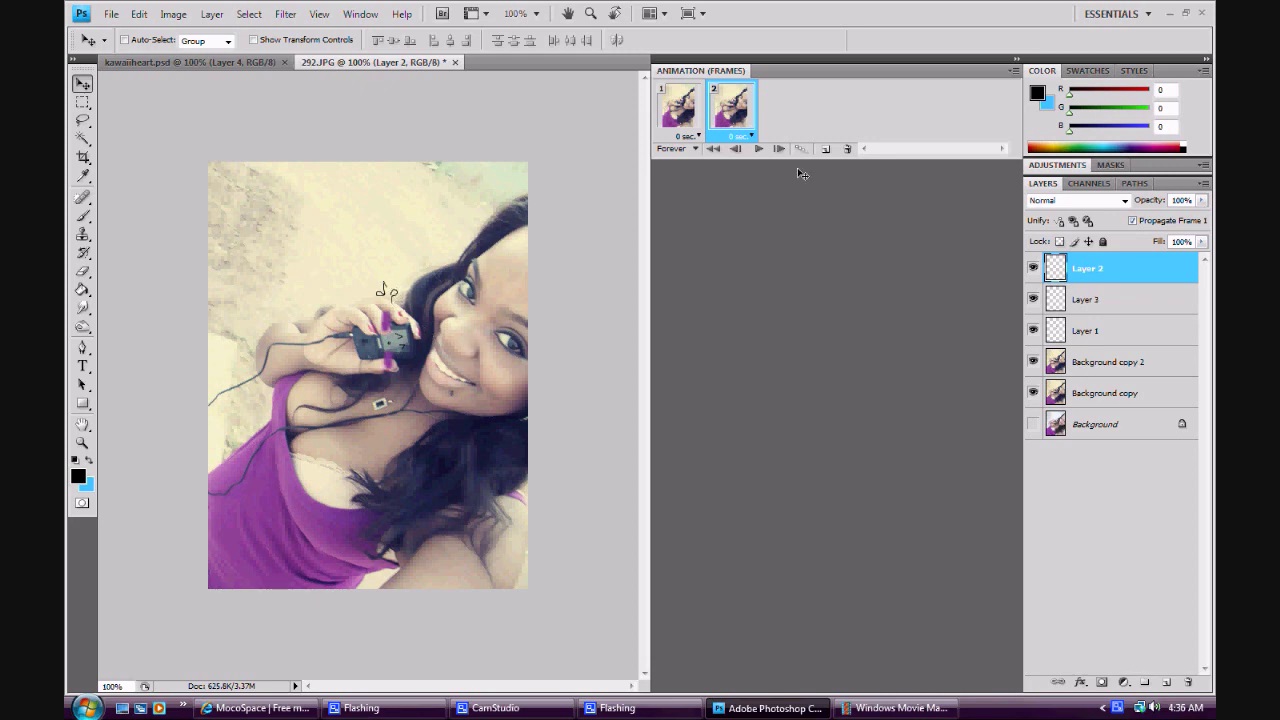
- Preview the two-frame animation, then switch to the kawaiiheart.psd document
{"action": "left_click", "coordinate": [758, 149]}
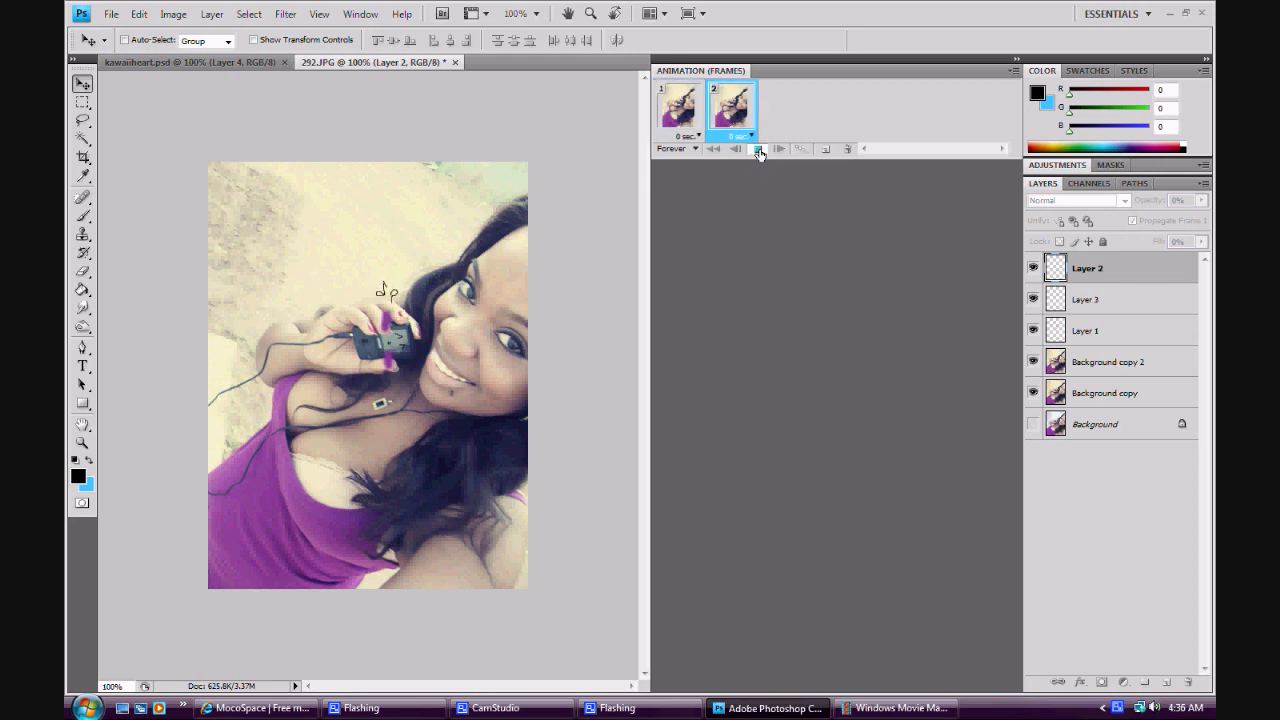
{"action": "left_click", "coordinate": [759, 150]}
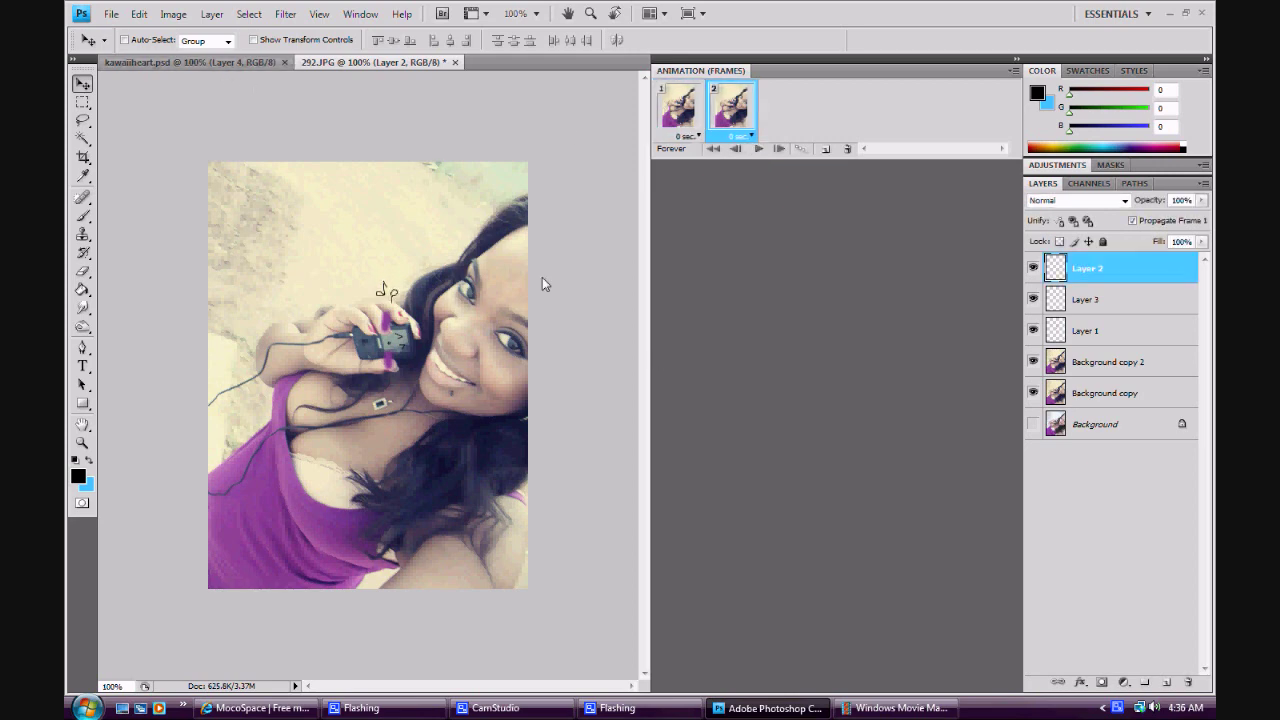
{"action": "key", "text": "ctrl+Tab"}
{"action": "left_click", "coordinate": [83, 102]}
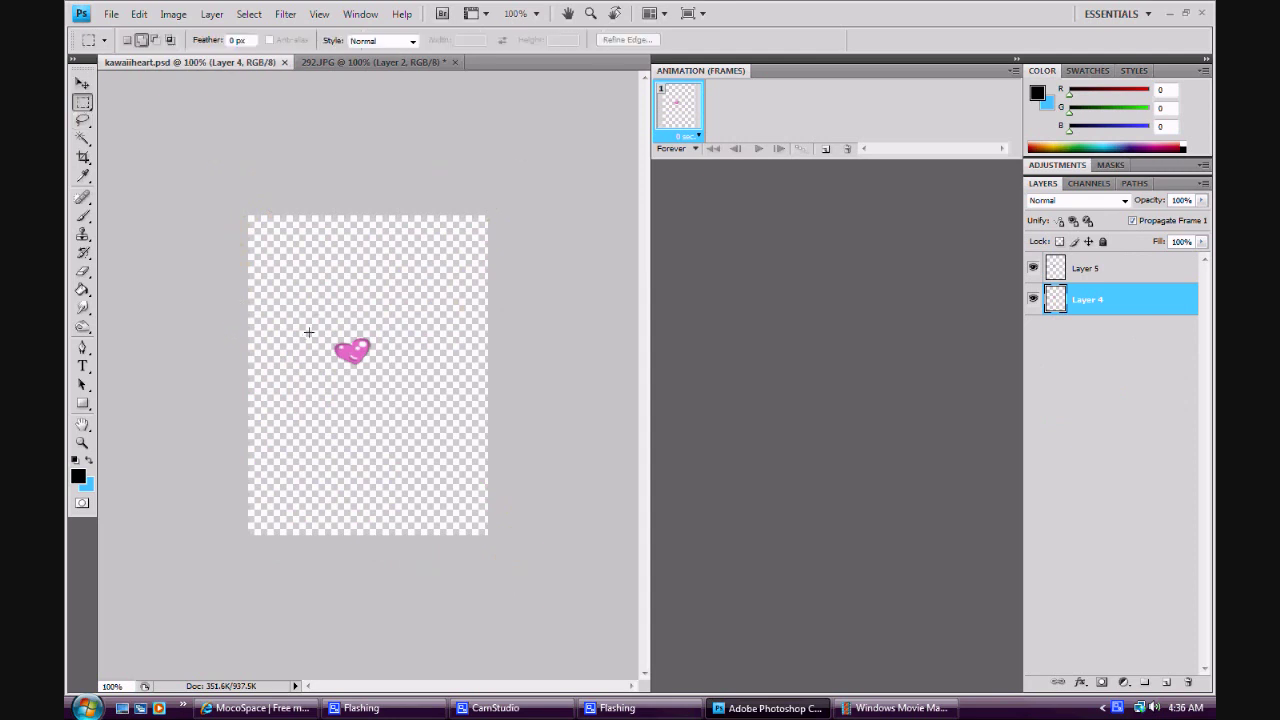
- Copy the pink heart from kawaiiheart.psd and paste it into 292.JPG as Layer 4
{"action": "mouse_move", "coordinate": [384, 394]}
{"action": "left_mouse_down"}
{"action": "mouse_move", "coordinate": [400, 394]}
{"action": "mouse_move", "coordinate": [388, 378]}
{"action": "left_mouse_up"}
{"action": "left_click", "coordinate": [139, 14]}
{"action": "left_click", "coordinate": [190, 125]}
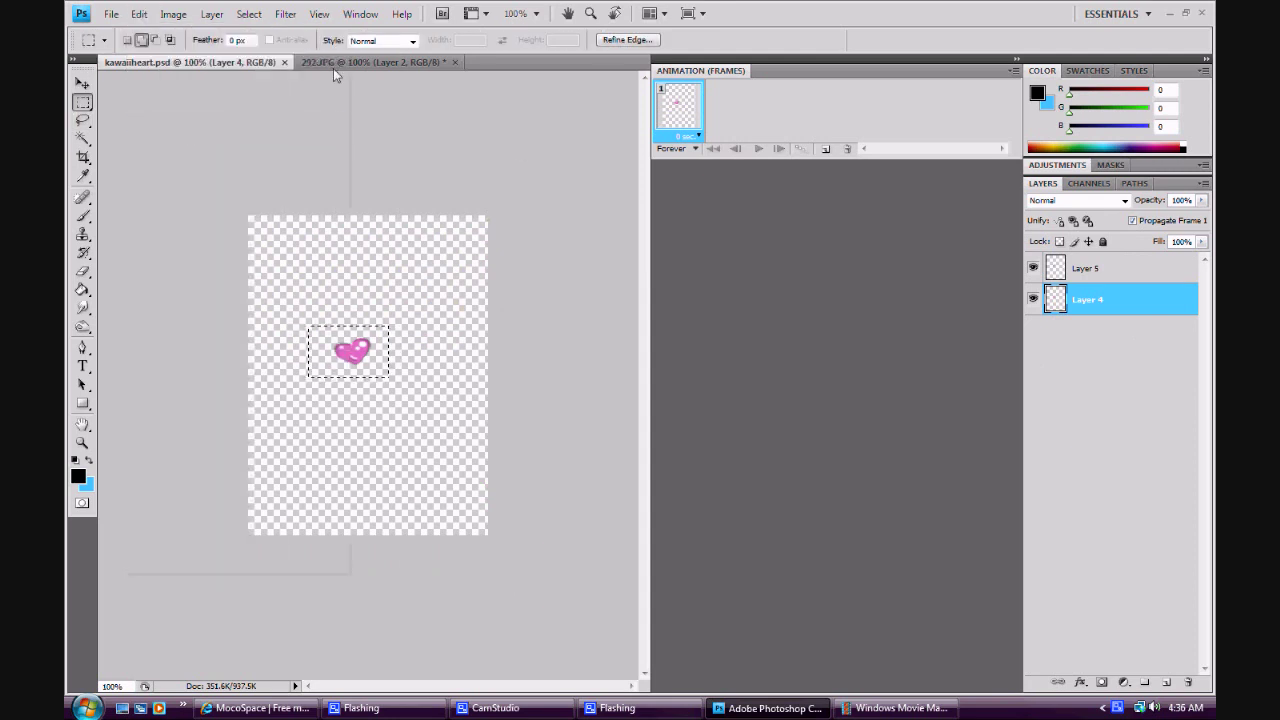
{"action": "left_click_drag", "start_coordinate": [335, 75], "coordinate": [337, 72]}
{"action": "left_click", "coordinate": [337, 72]}
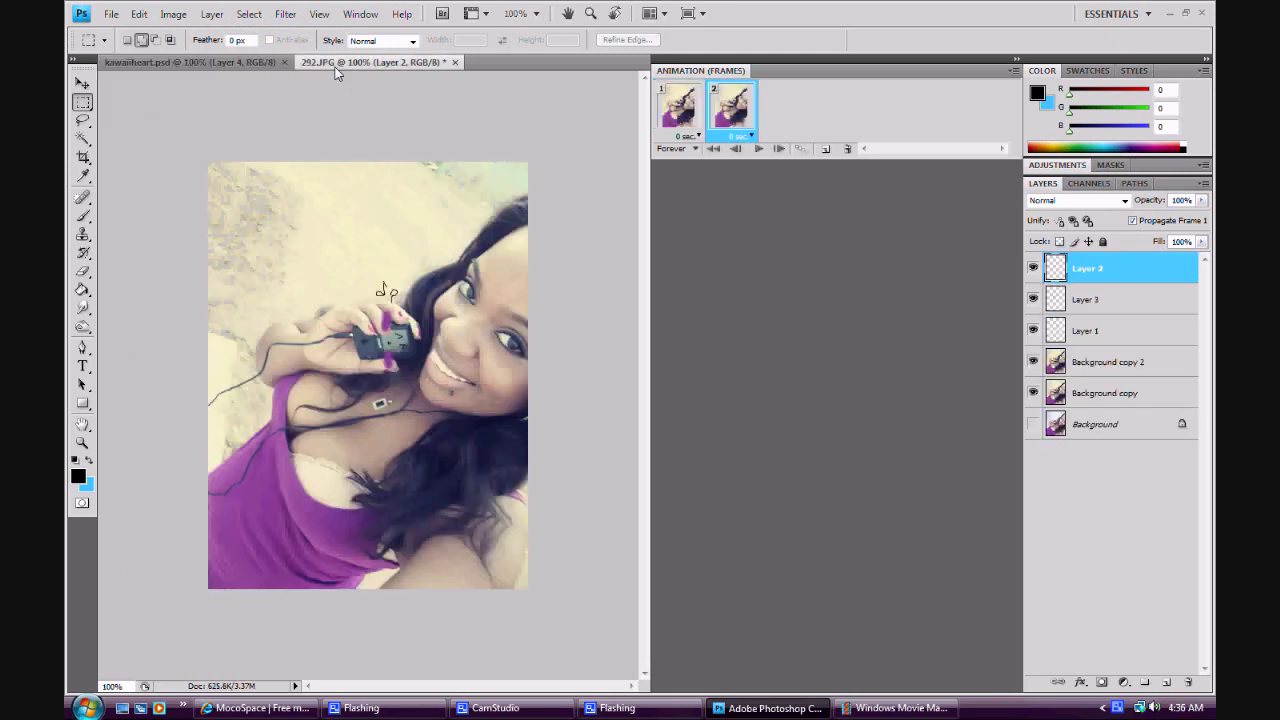
{"action": "left_click", "coordinate": [139, 14]}
{"action": "left_click", "coordinate": [154, 156]}
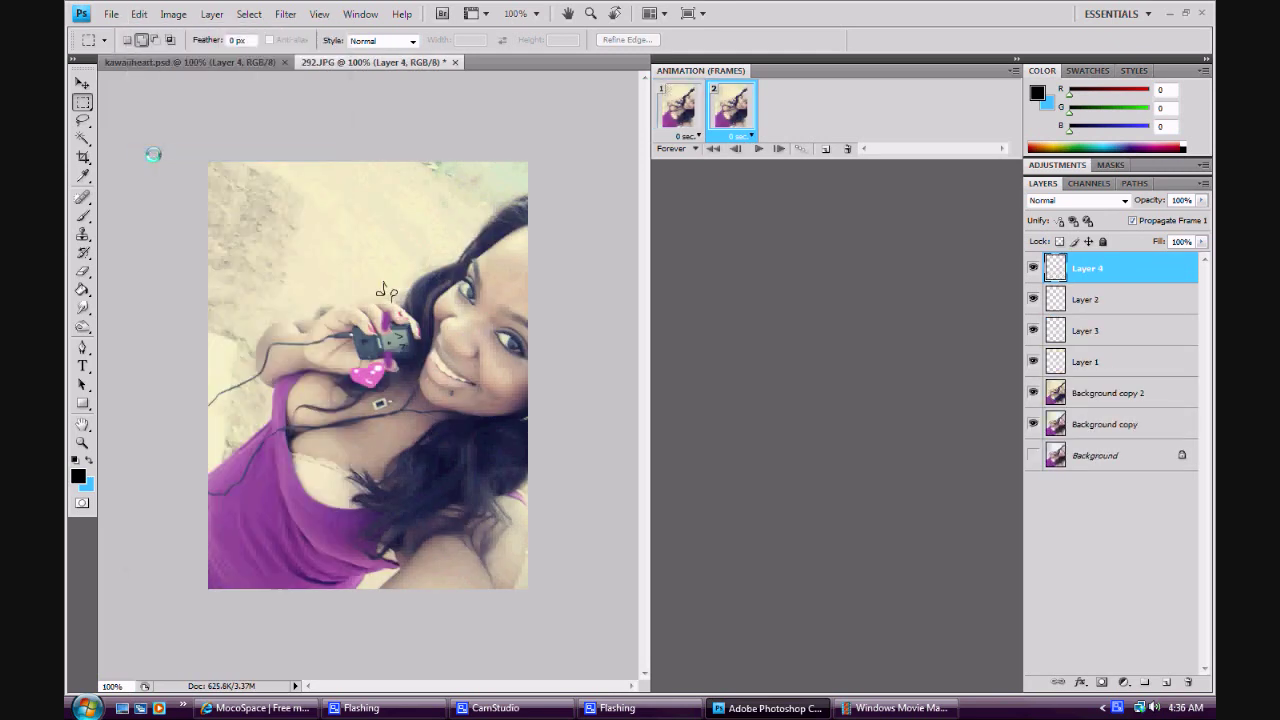
- Free Transform the heart down to about 47% and move it to the top-left corner
{"action": "left_click", "coordinate": [139, 14]}
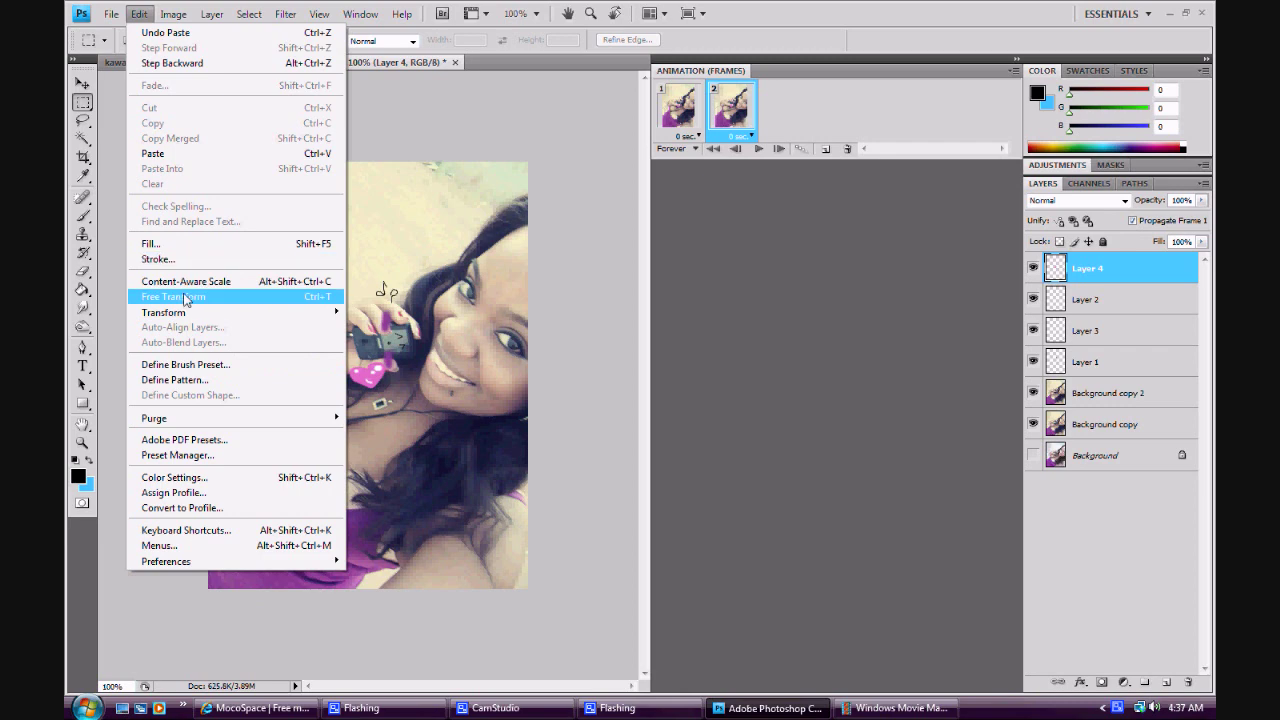
{"action": "left_click", "coordinate": [183, 297]}
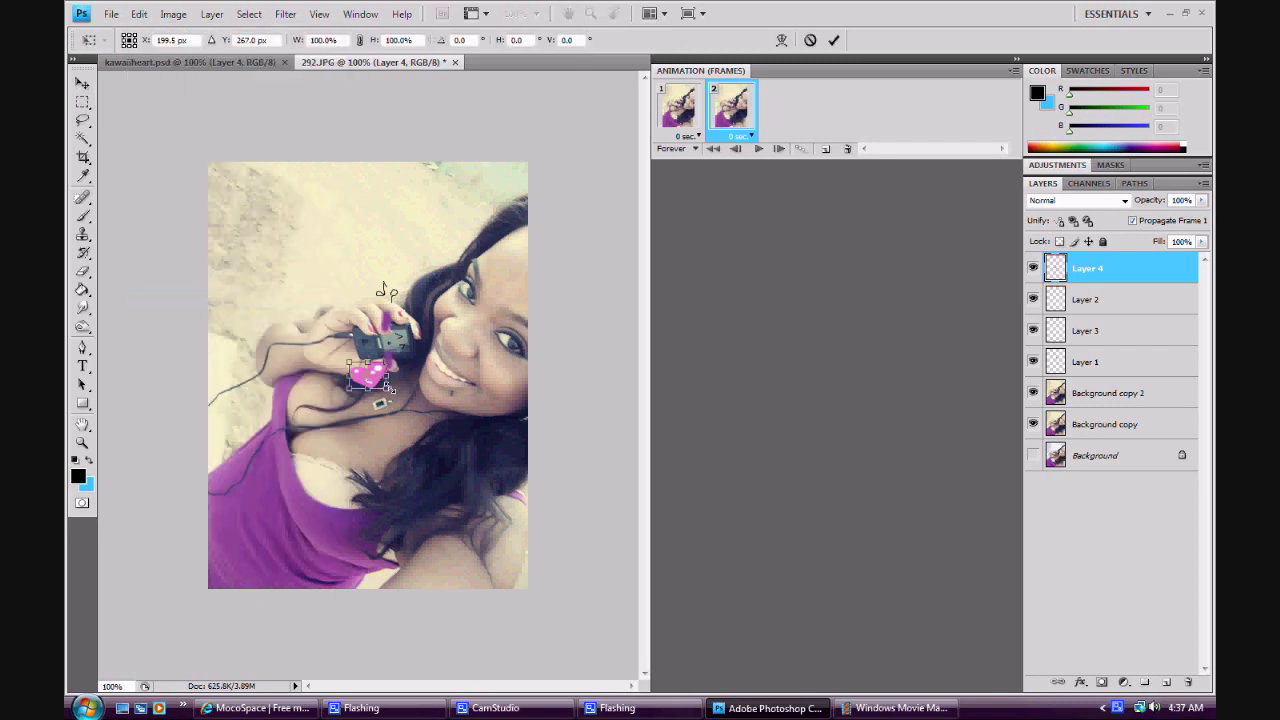
{"action": "left_click_drag", "start_coordinate": [390, 388], "coordinate": [374, 379]}
{"action": "left_click", "coordinate": [82, 82]}
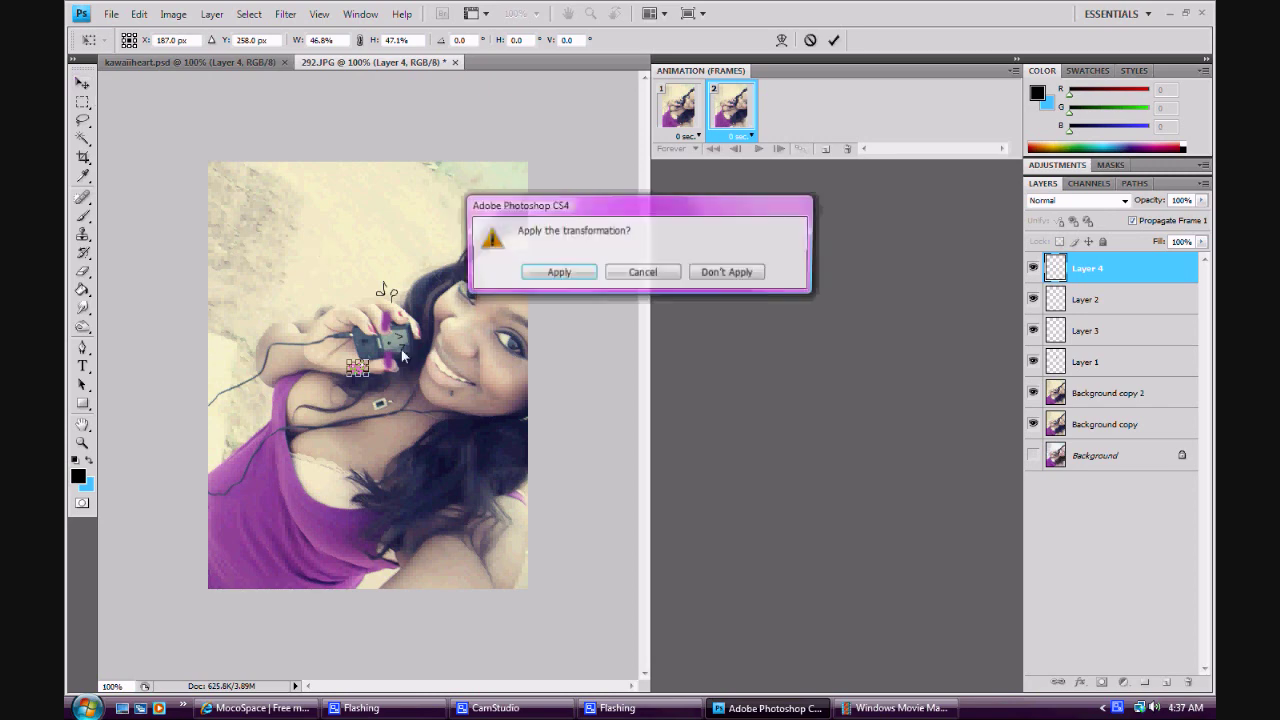
{"action": "left_click", "coordinate": [558, 272]}
{"action": "left_click_drag", "start_coordinate": [357, 368], "coordinate": [228, 183]}
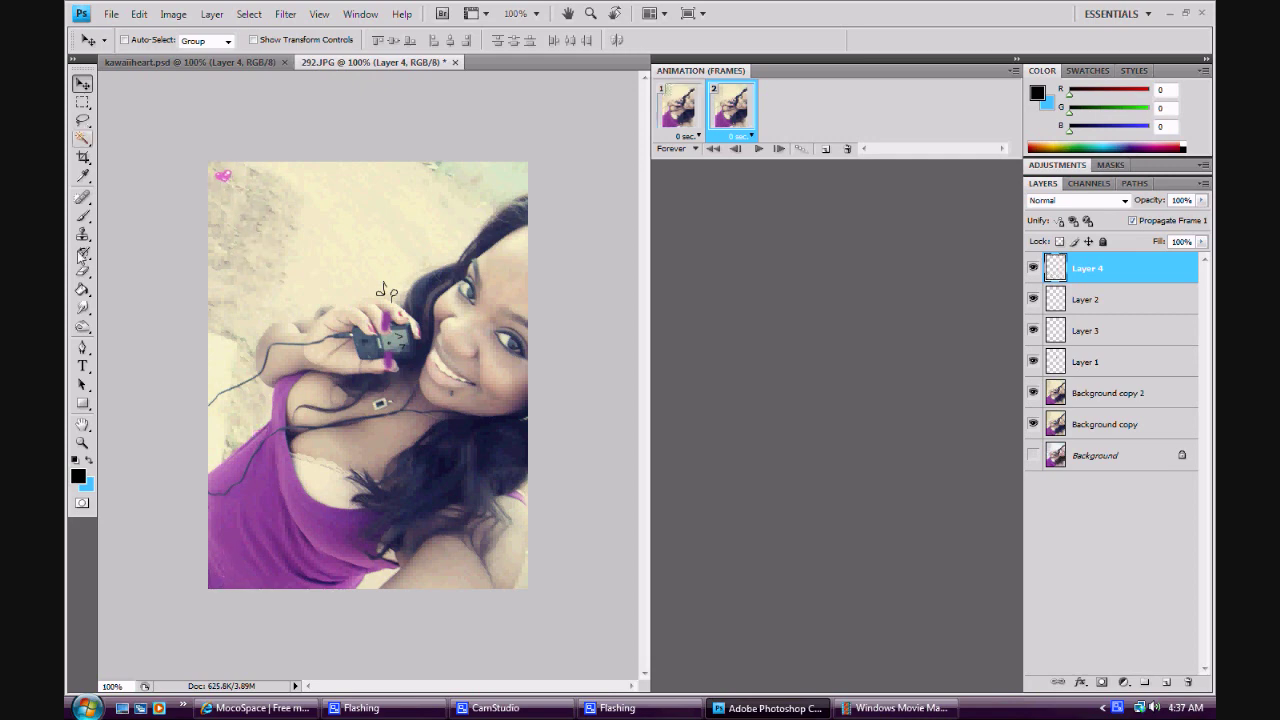
- Type the word 'Vnners' at 14 pt beside the heart
{"action": "left_click", "coordinate": [83, 366]}
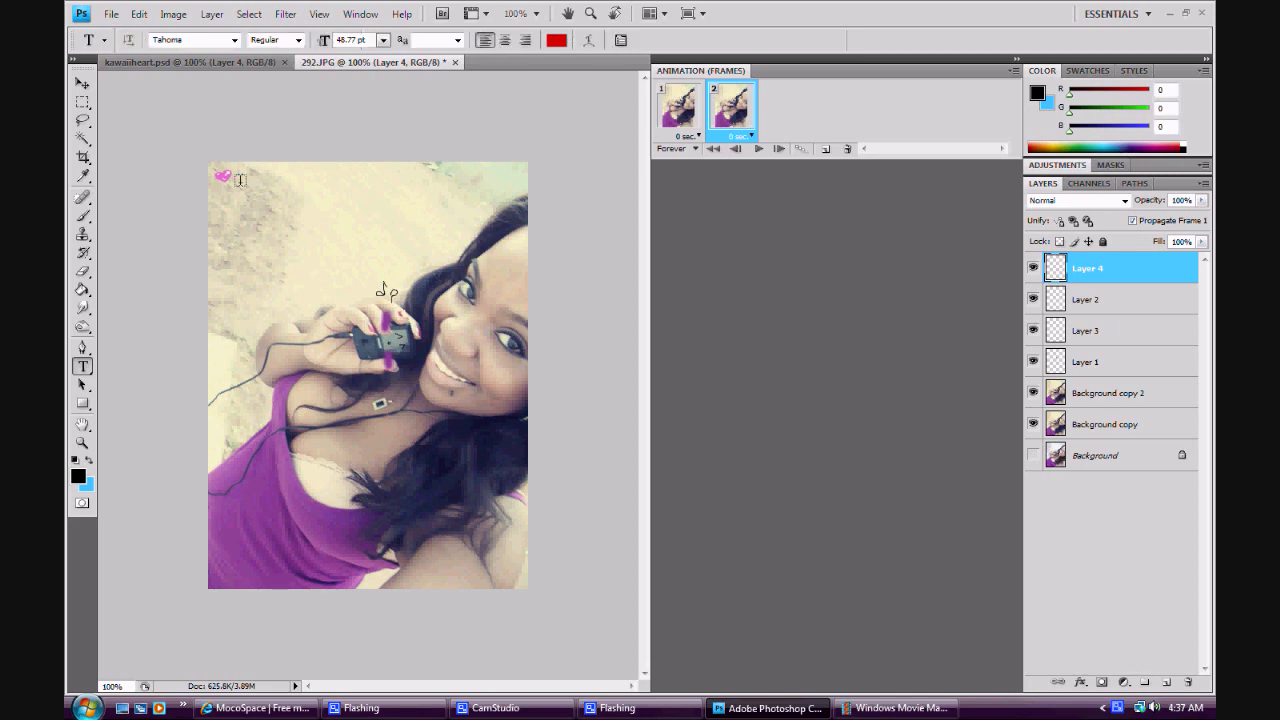
{"action": "left_click", "coordinate": [238, 180]}
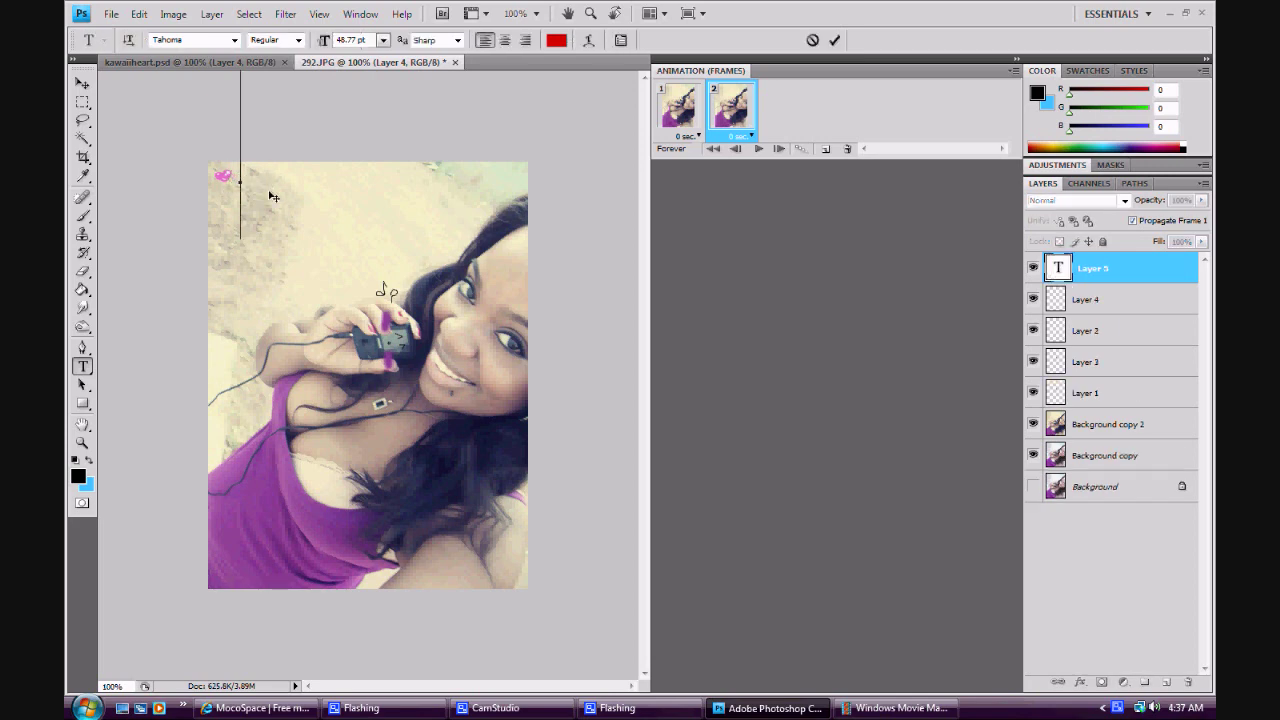
{"action": "left_click", "coordinate": [383, 40]}
{"action": "left_click", "coordinate": [380, 192]}
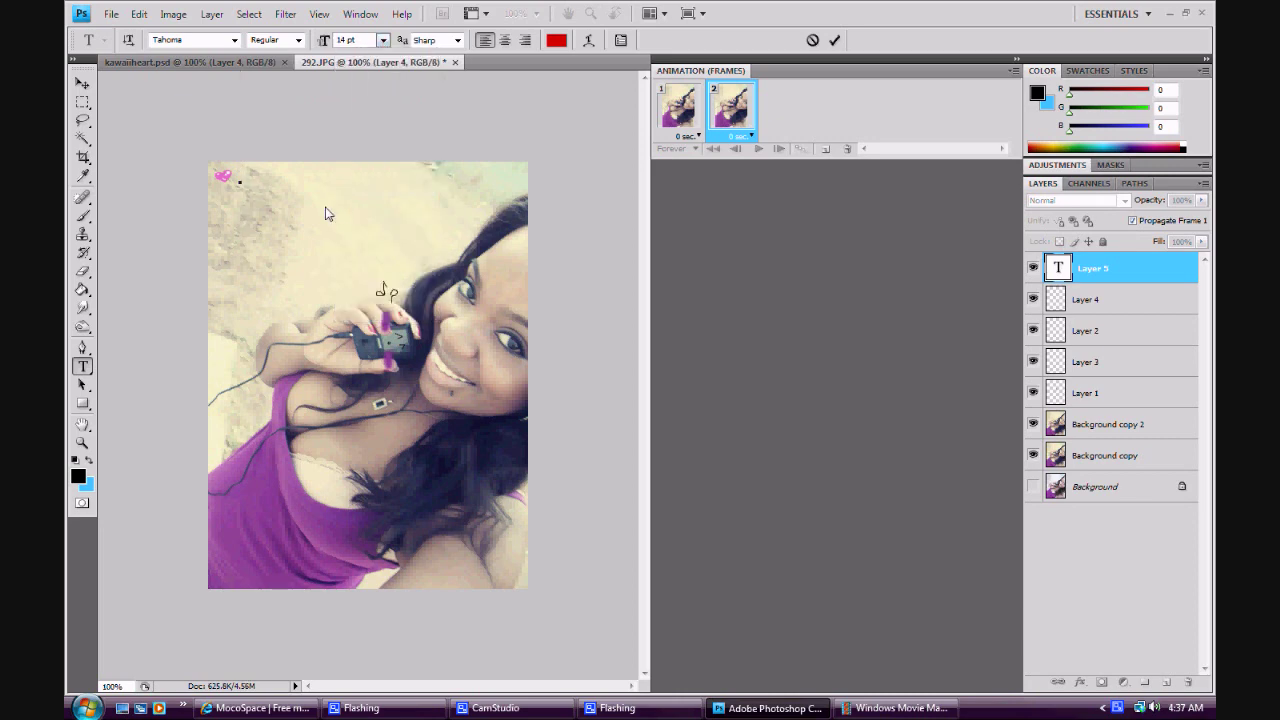
{"action": "type", "text": "VIIII"}
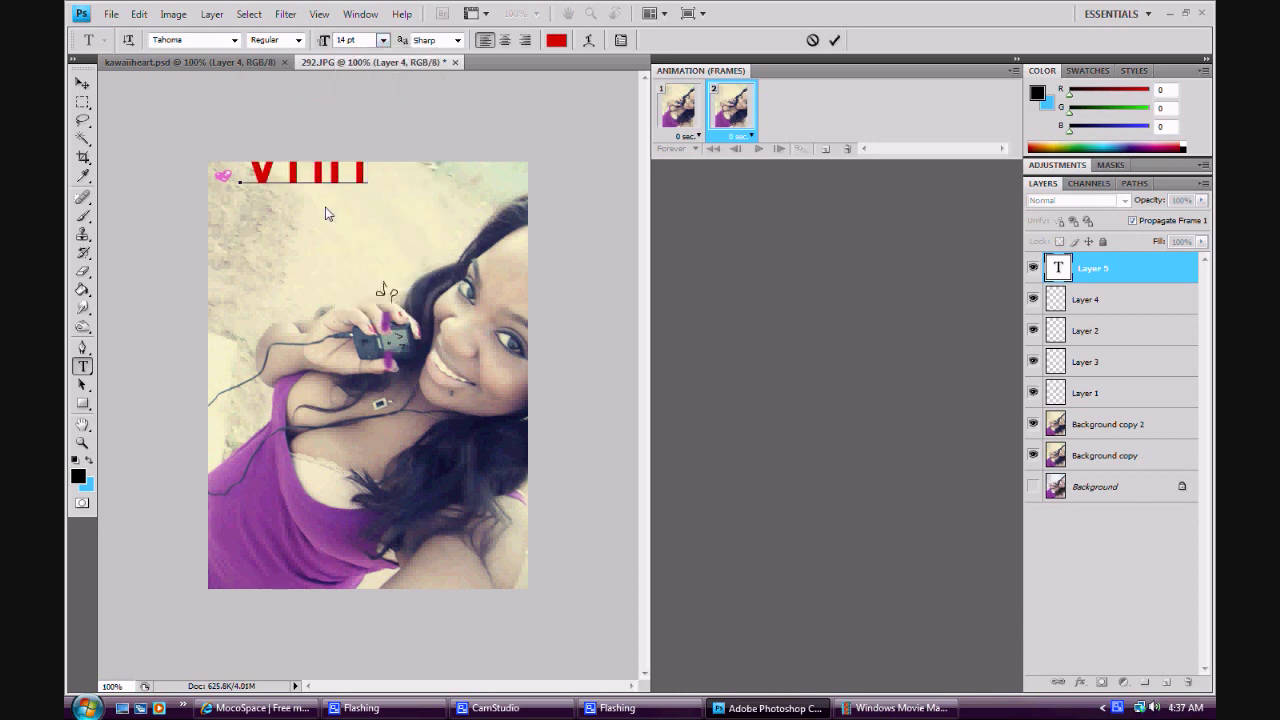
{"action": "type", "text": "ers"}
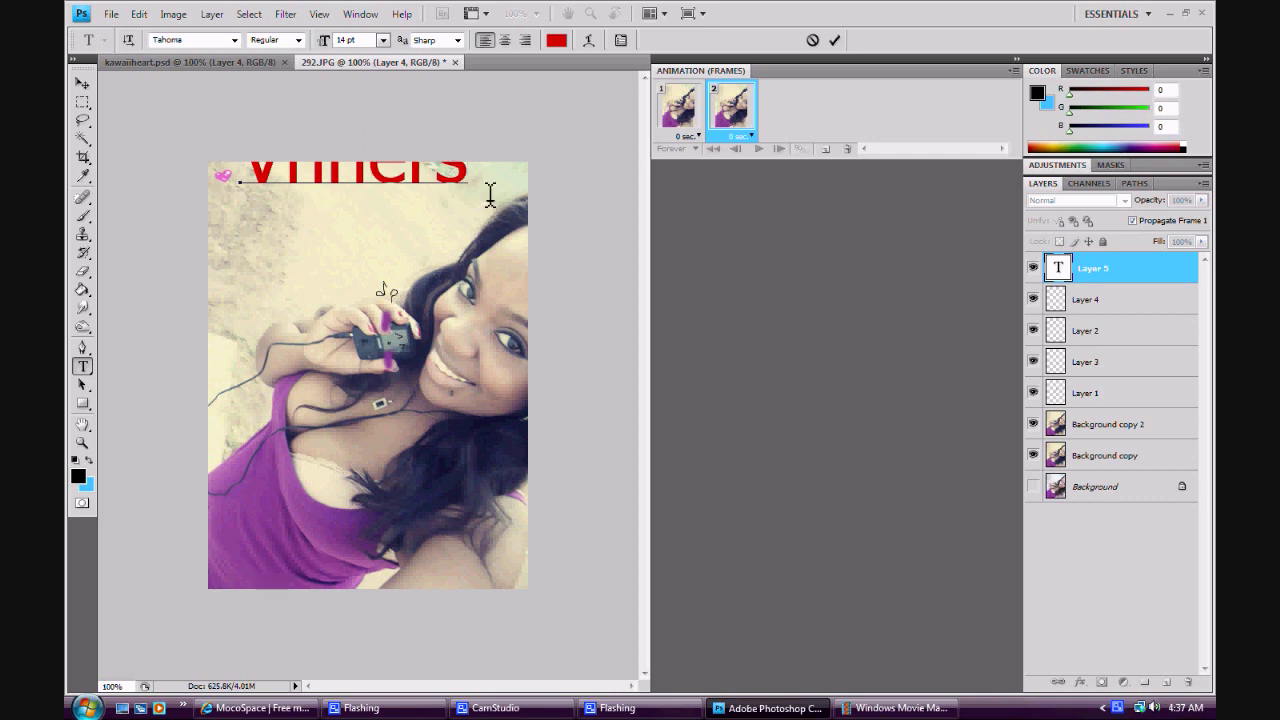
- Colour the text with the shirt's purple and scale it down to about 9.69 pt
{"action": "double_click", "coordinate": [284, 190]}
{"action": "left_click", "coordinate": [83, 175]}
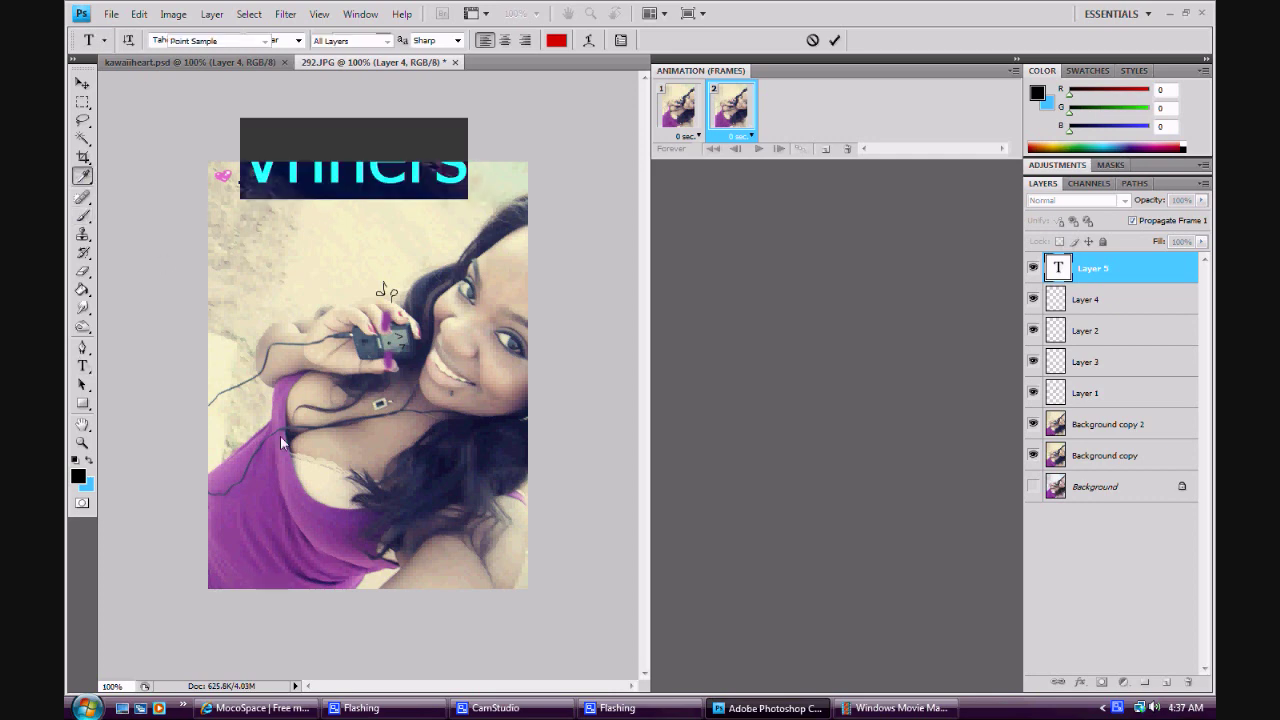
{"action": "left_click", "coordinate": [279, 456]}
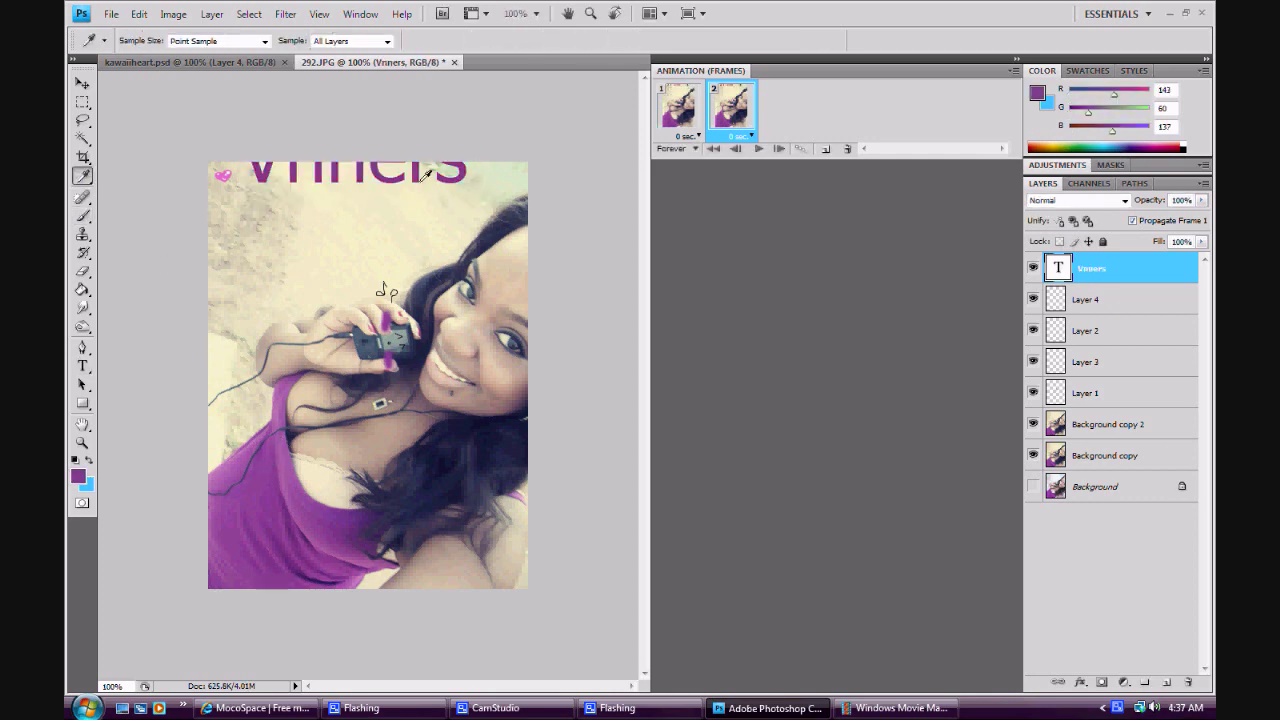
{"action": "left_click", "coordinate": [139, 14]}
{"action": "left_click", "coordinate": [200, 297]}
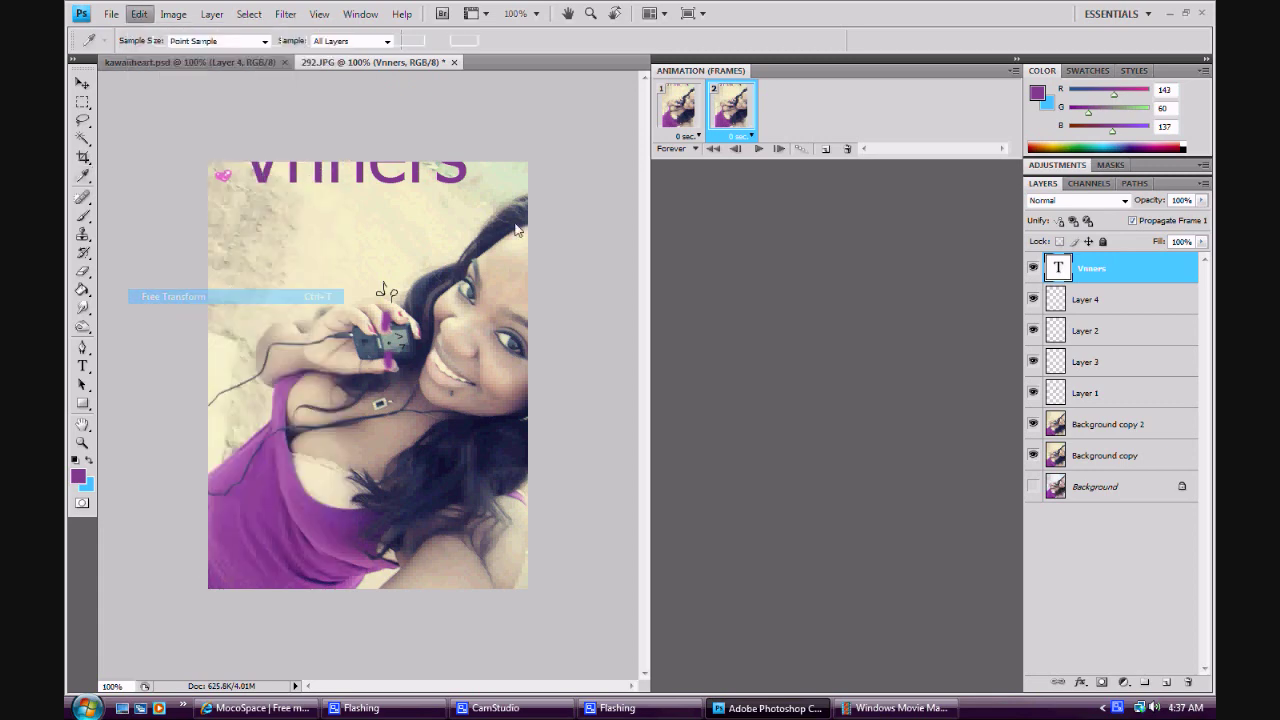
{"action": "left_click_drag", "start_coordinate": [468, 210], "coordinate": [352, 200]}
{"action": "left_click", "coordinate": [83, 366]}
{"action": "key", "text": "Return"}
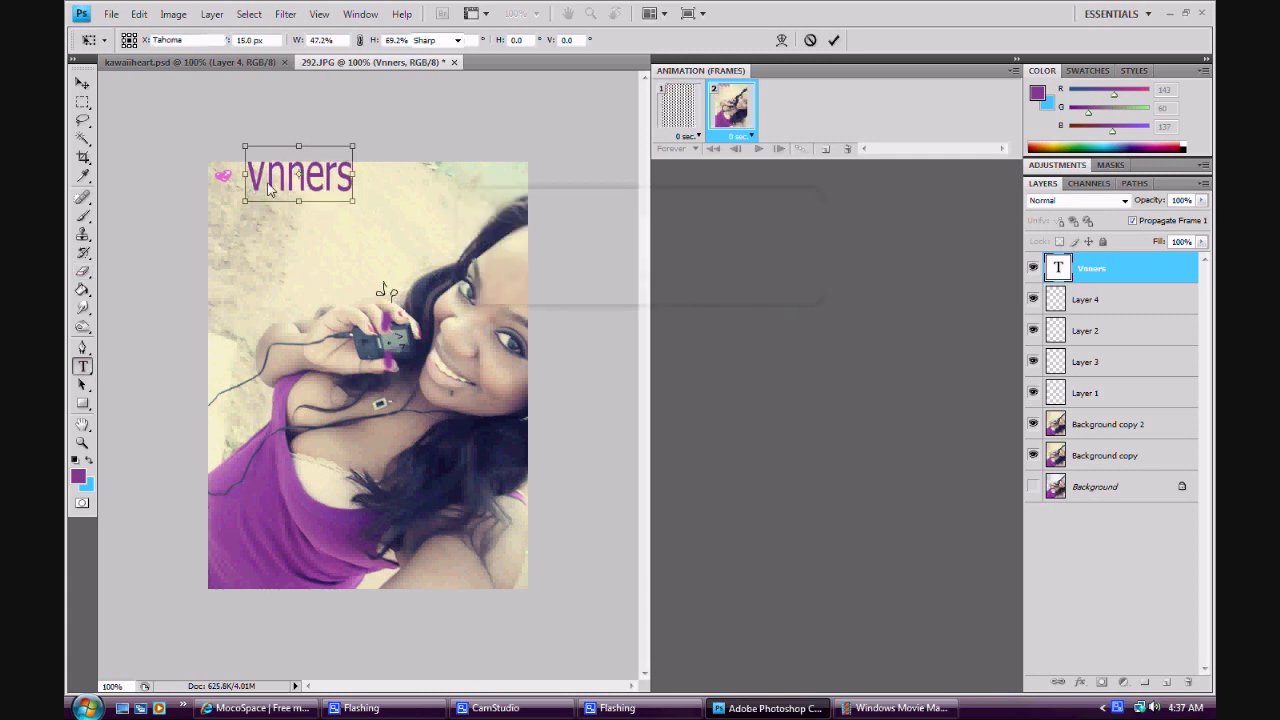
- Insert the letter 'a' to spell 'Vanners' and set it in Jellyka - Love and Passion
{"action": "left_click", "coordinate": [266, 176]}
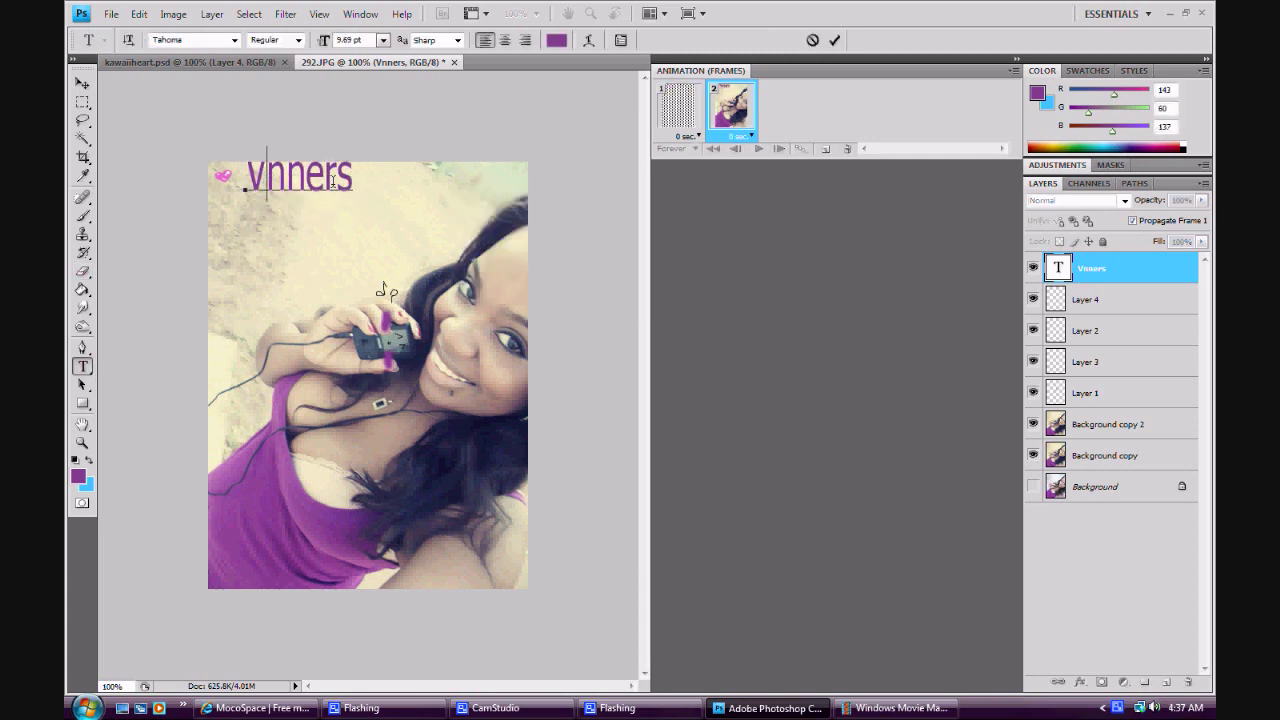
{"action": "type", "text": "a"}
{"action": "left_click_drag", "start_coordinate": [382, 190], "coordinate": [199, 159]}
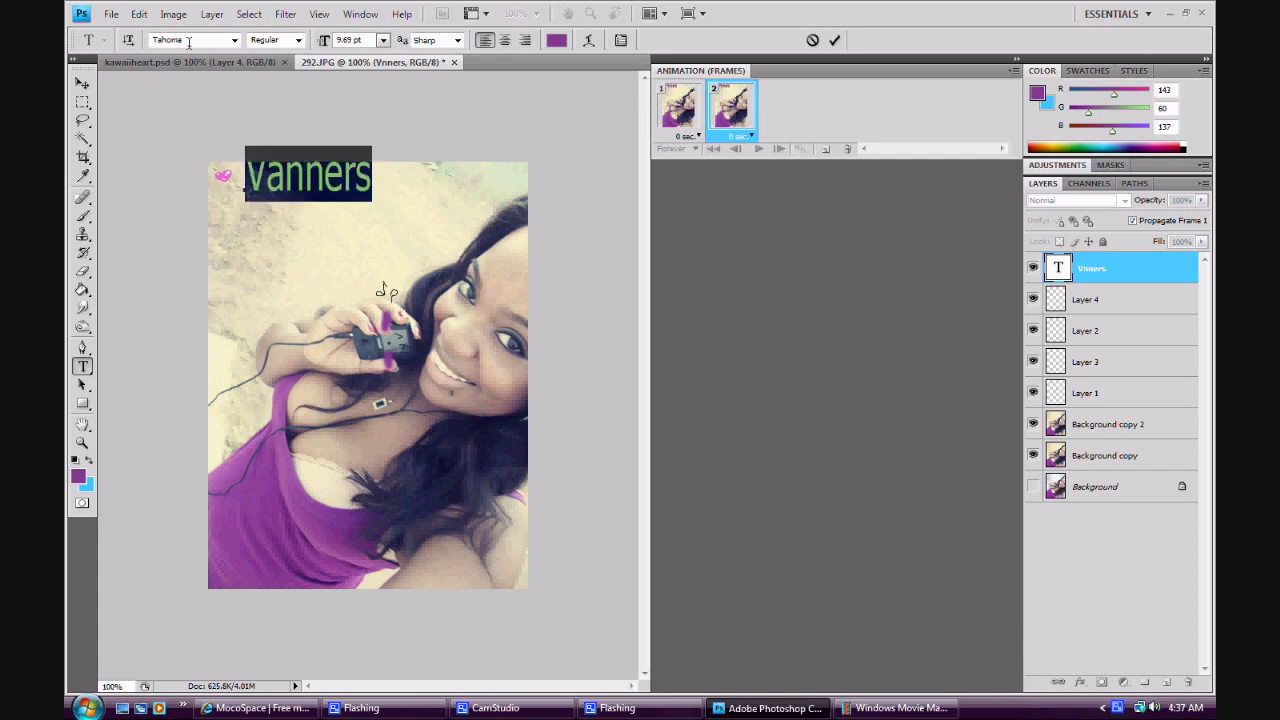
{"action": "left_click", "coordinate": [234, 40]}
{"action": "scroll", "coordinate": [294, 170], "scroll_direction": "up", "scroll_amount": 2}
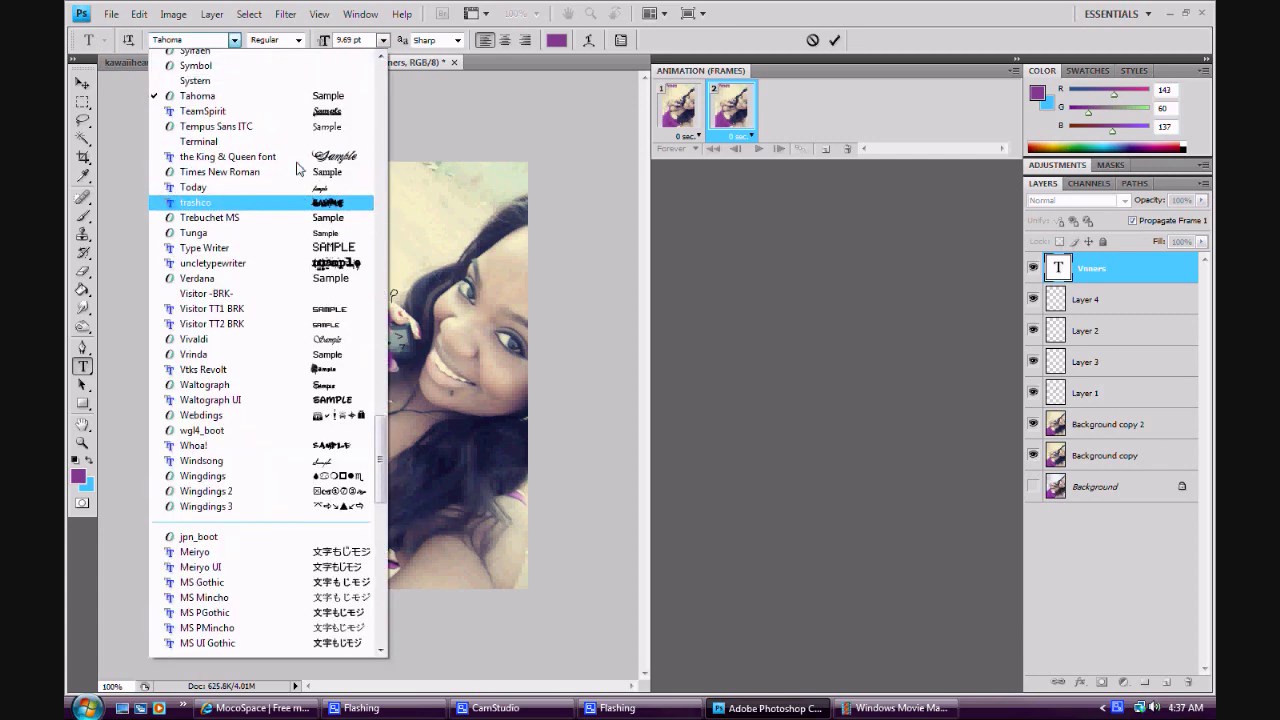
{"action": "left_click_drag", "start_coordinate": [381, 458], "coordinate": [374, 279]}
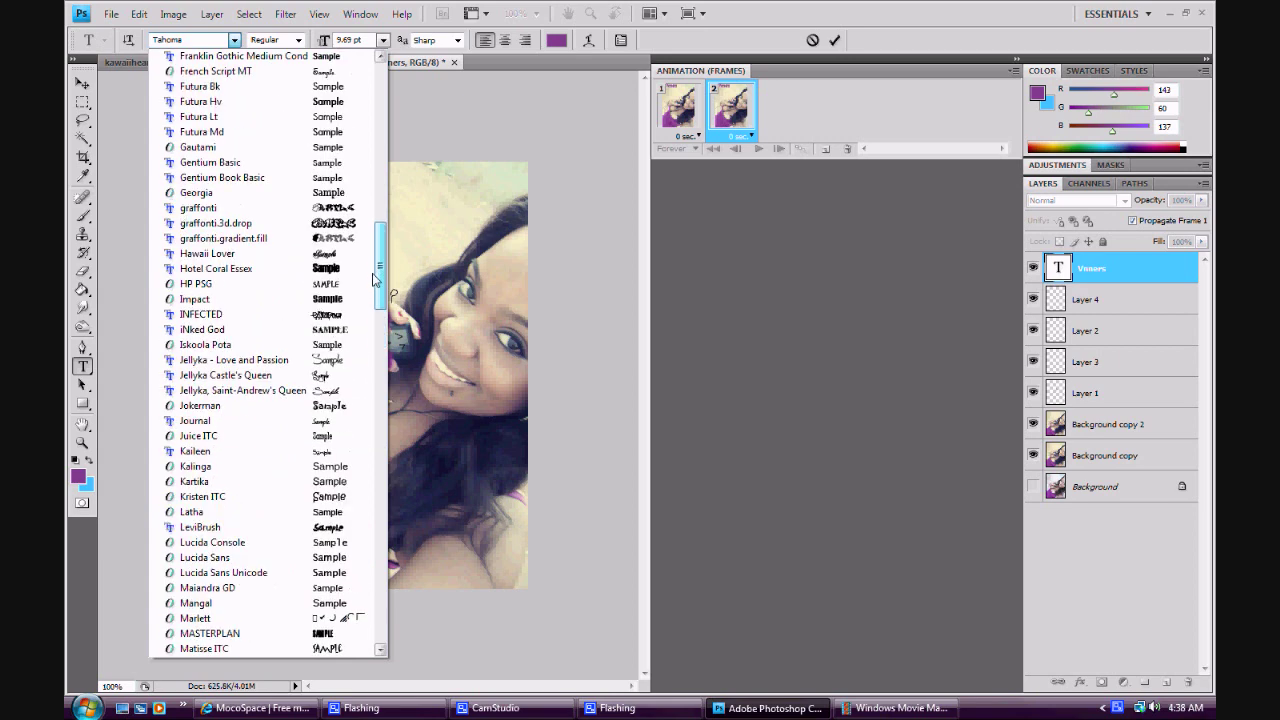
{"action": "left_click", "coordinate": [320, 360]}
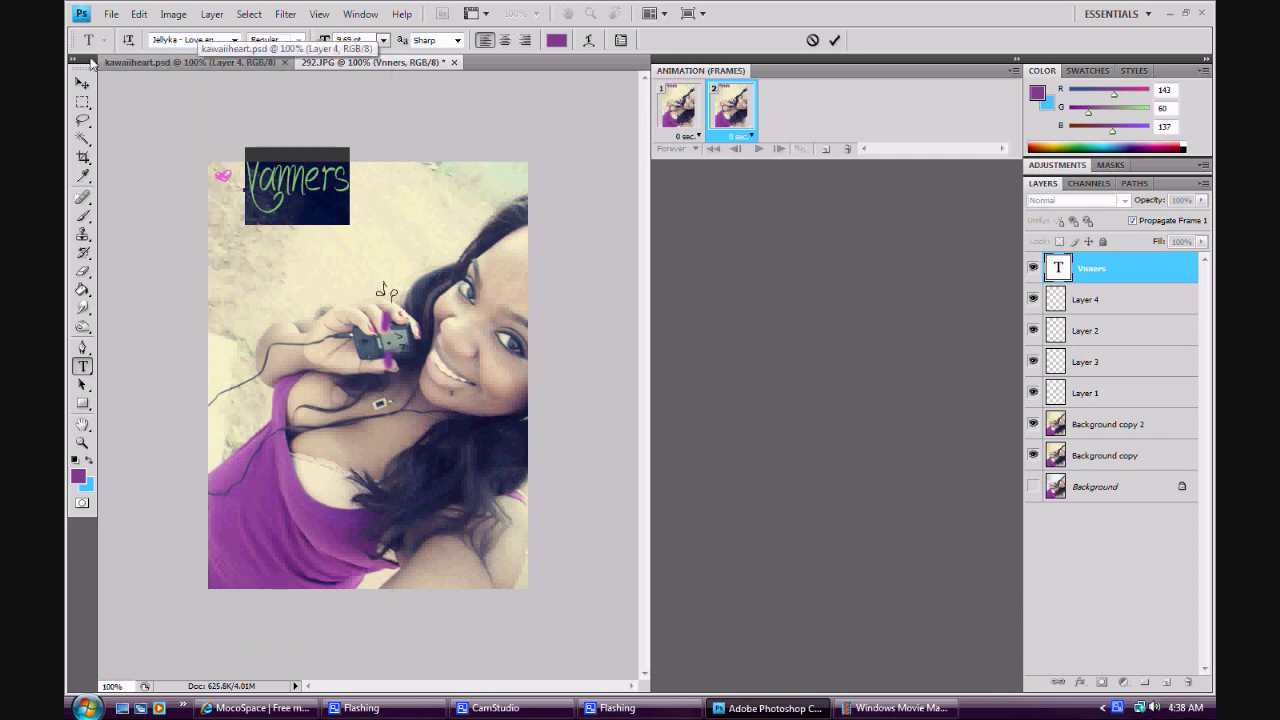
{"action": "left_click", "coordinate": [82, 102]}
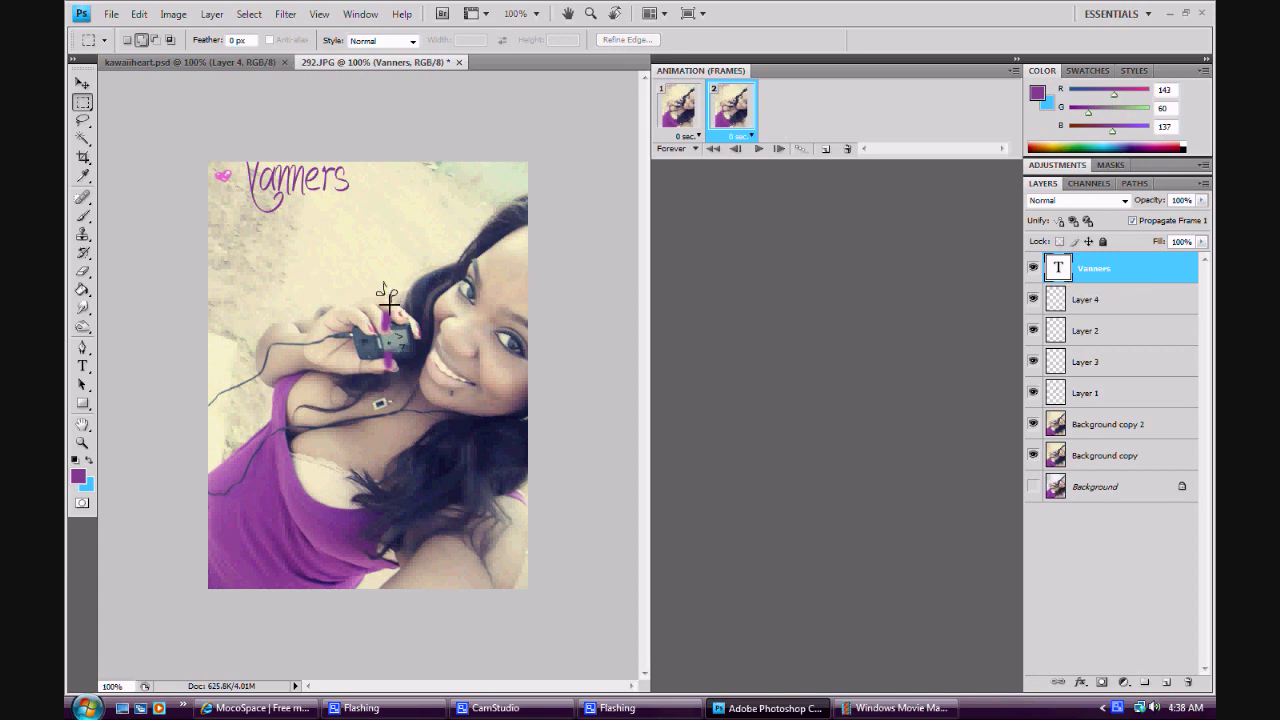
- Test-play the animation, then delete the Vanners text layer
{"action": "left_click", "coordinate": [760, 149]}
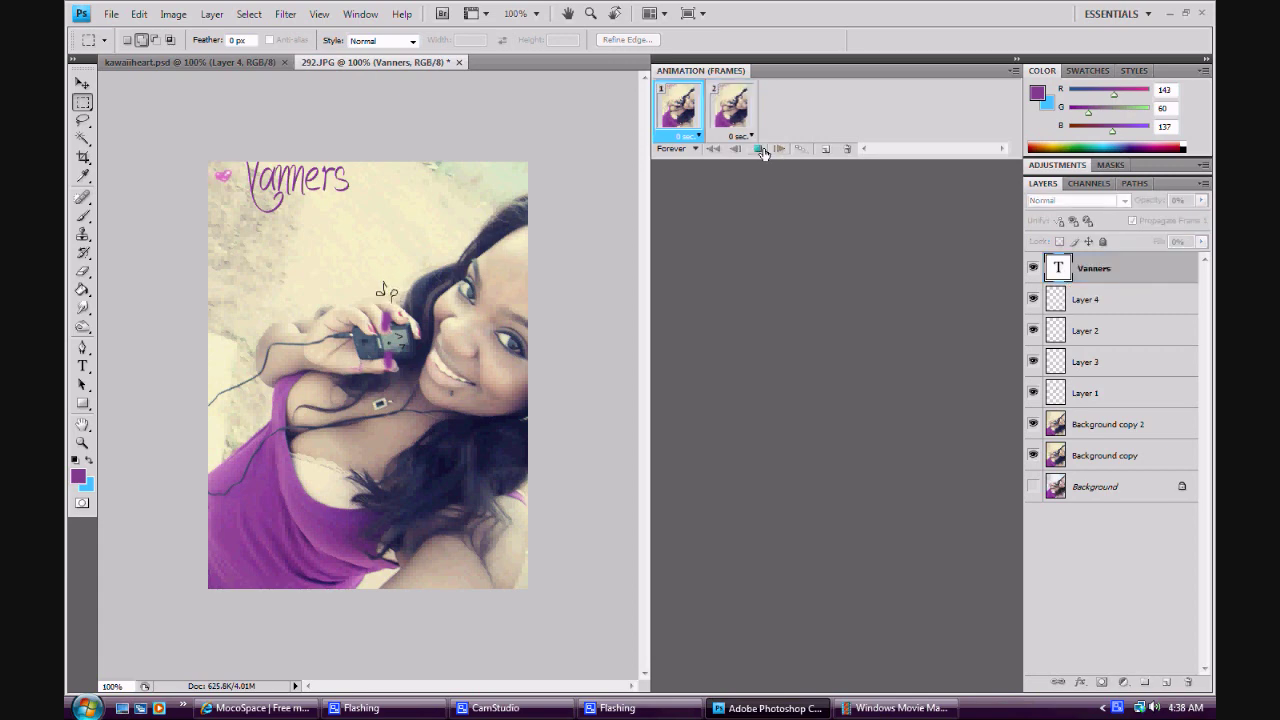
{"action": "left_click", "coordinate": [761, 149]}
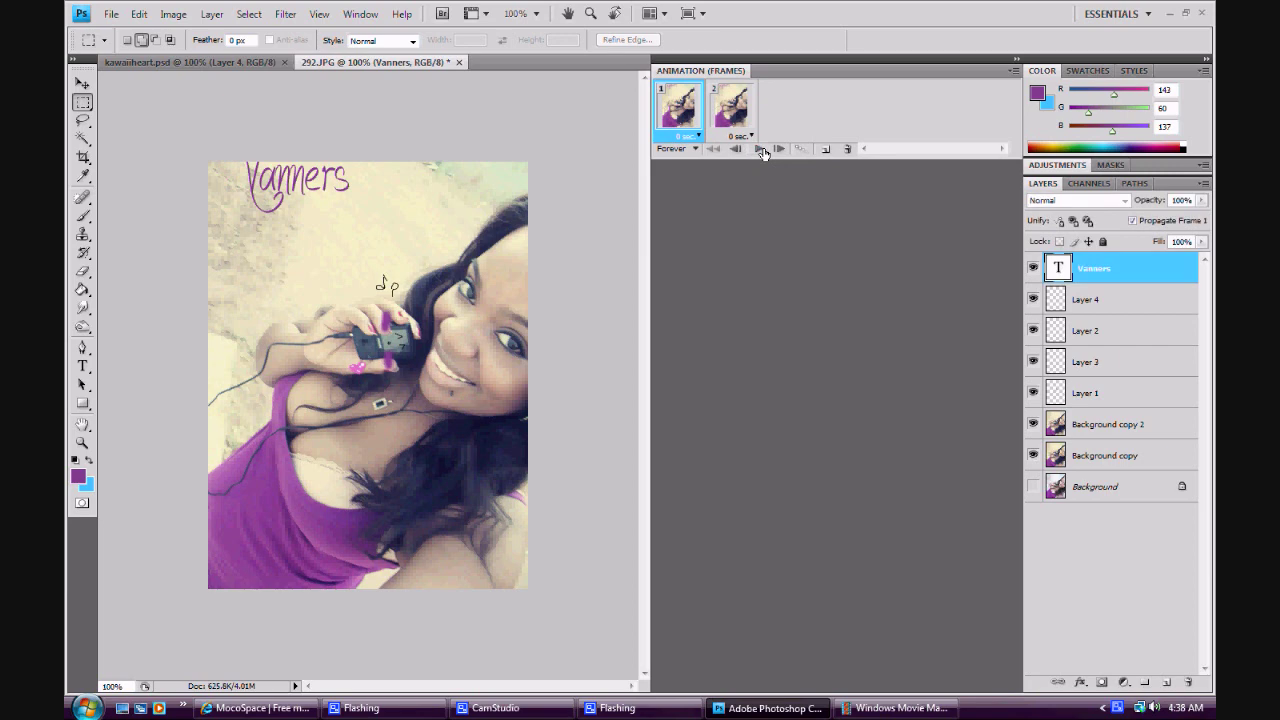
{"action": "right_click", "coordinate": [1078, 268]}
{"action": "left_click", "coordinate": [870, 293]}
{"action": "left_click", "coordinate": [548, 272]}
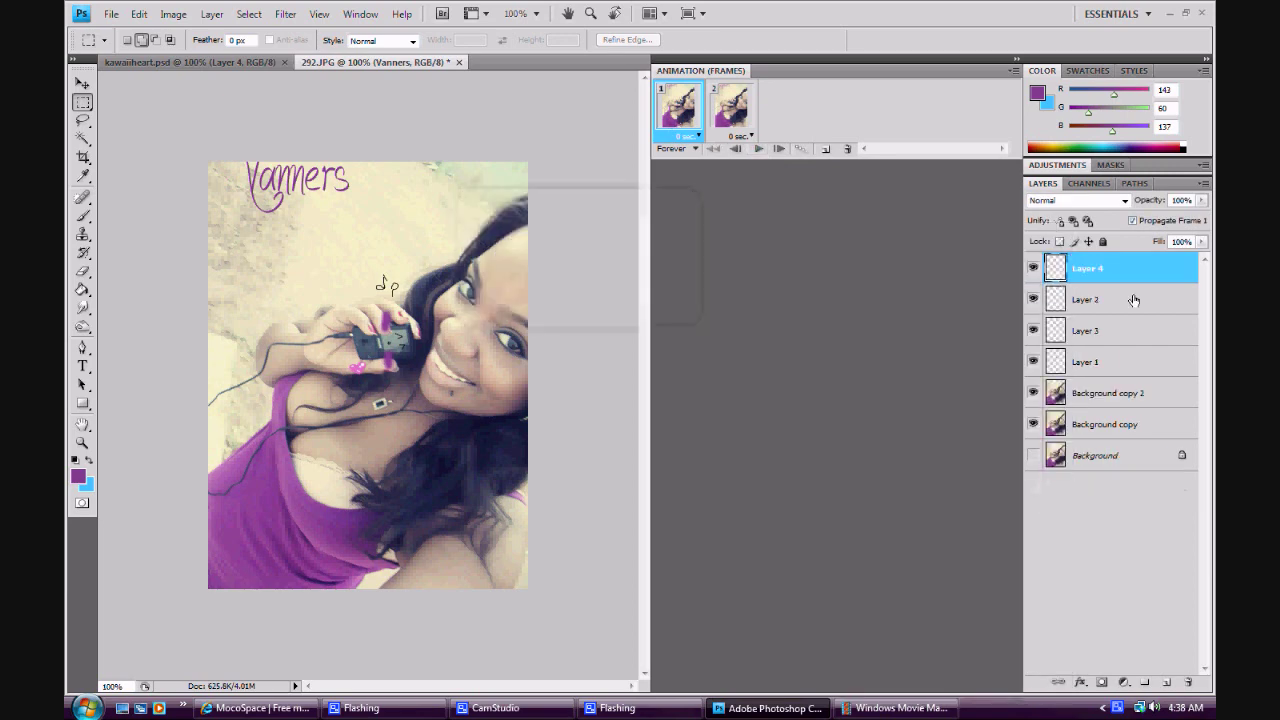
- Delete Layer 4 containing the pink heart
{"action": "left_click", "coordinate": [1033, 268]}
{"action": "left_click", "coordinate": [1031, 268]}
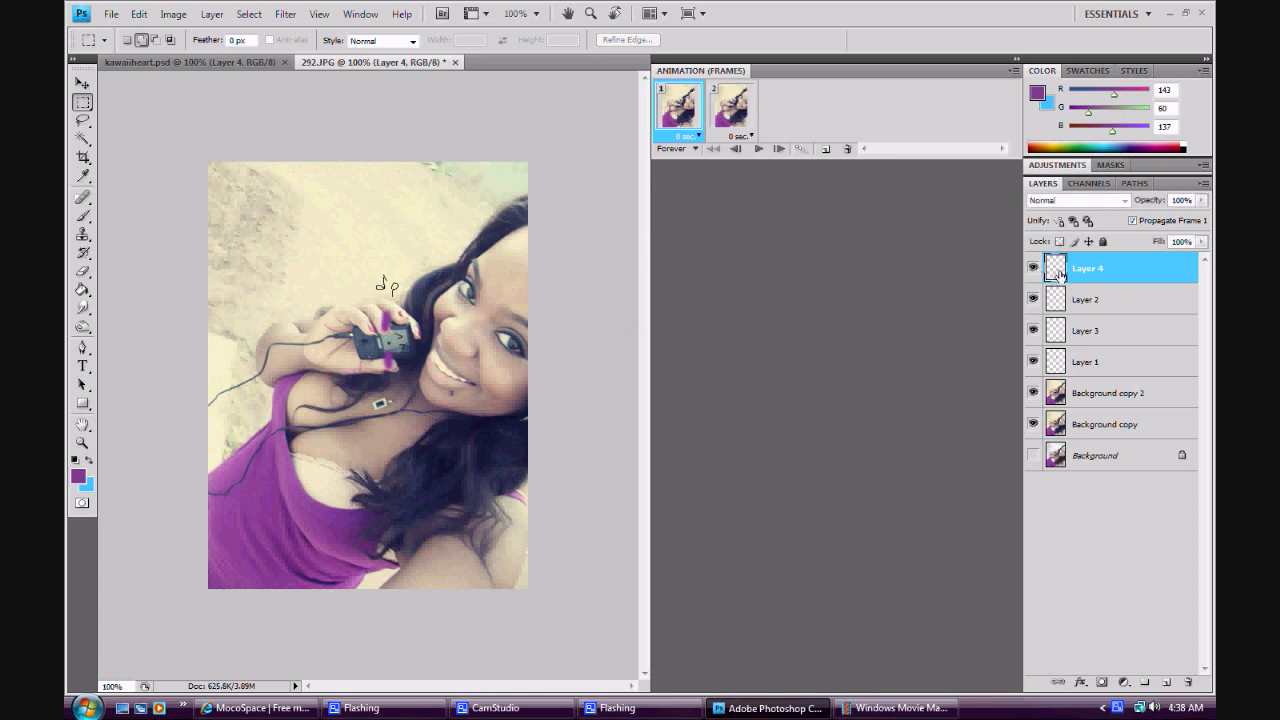
{"action": "right_click", "coordinate": [1055, 268]}
{"action": "right_click", "coordinate": [1128, 268]}
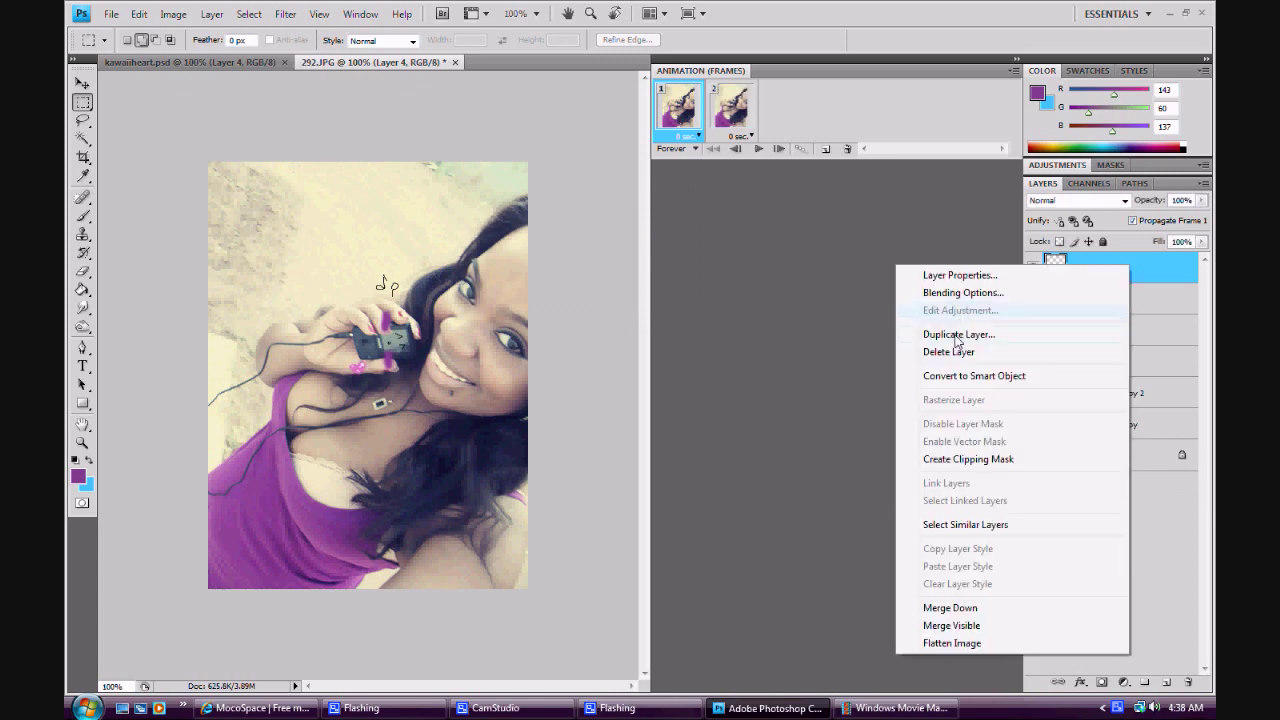
{"action": "left_click", "coordinate": [952, 352]}
{"action": "key", "text": "Return"}
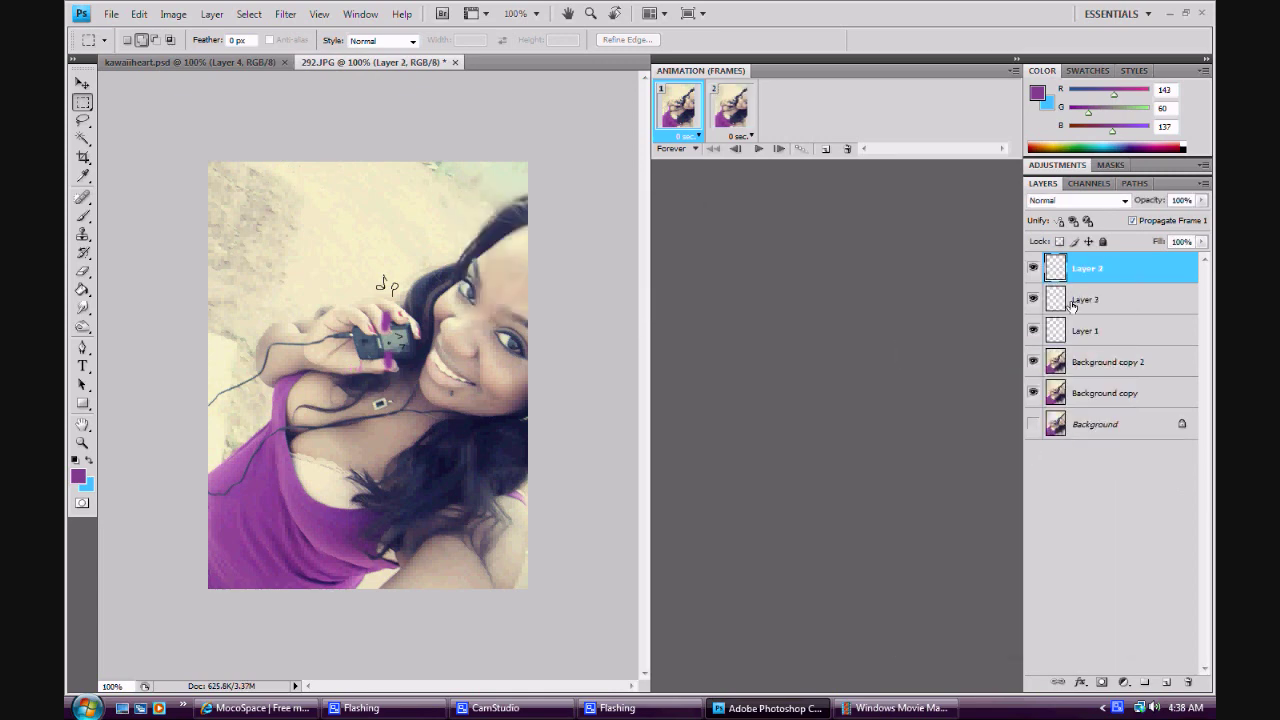
- Inspect the remaining note layers, checking Layer 3 and Layer 1's content
{"action": "left_click", "coordinate": [1050, 302]}
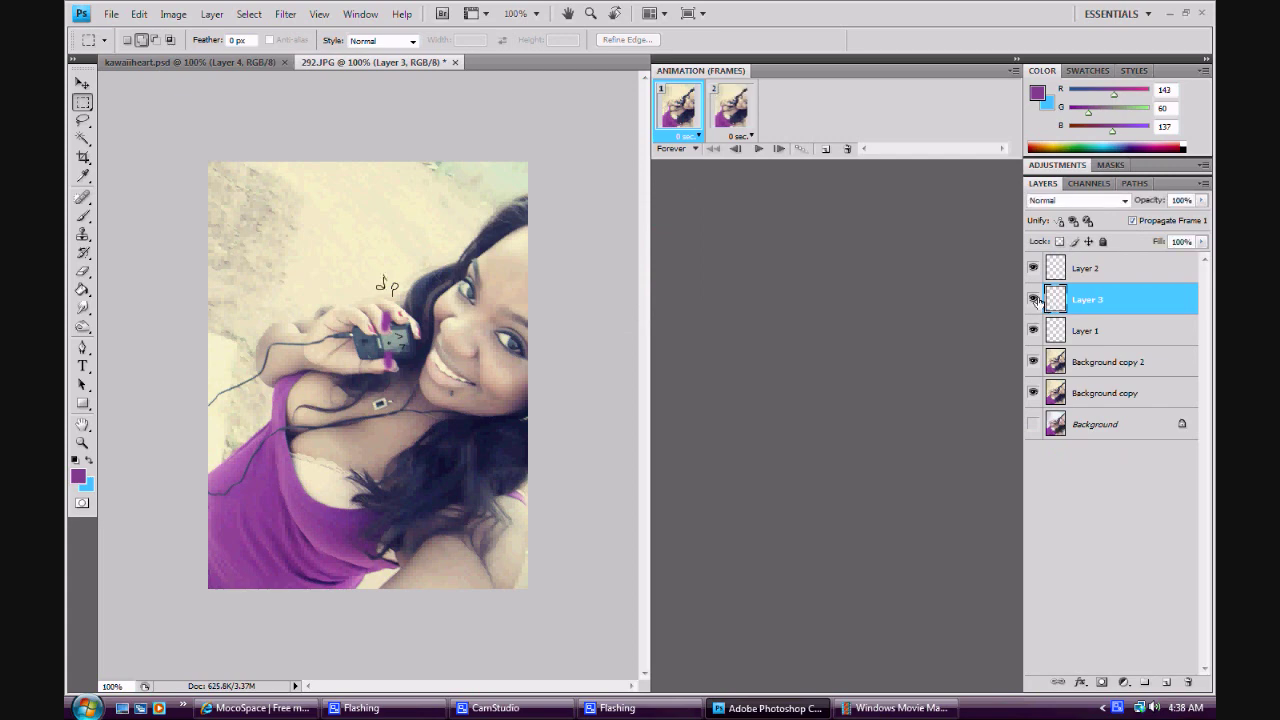
{"action": "left_click", "coordinate": [1083, 334]}
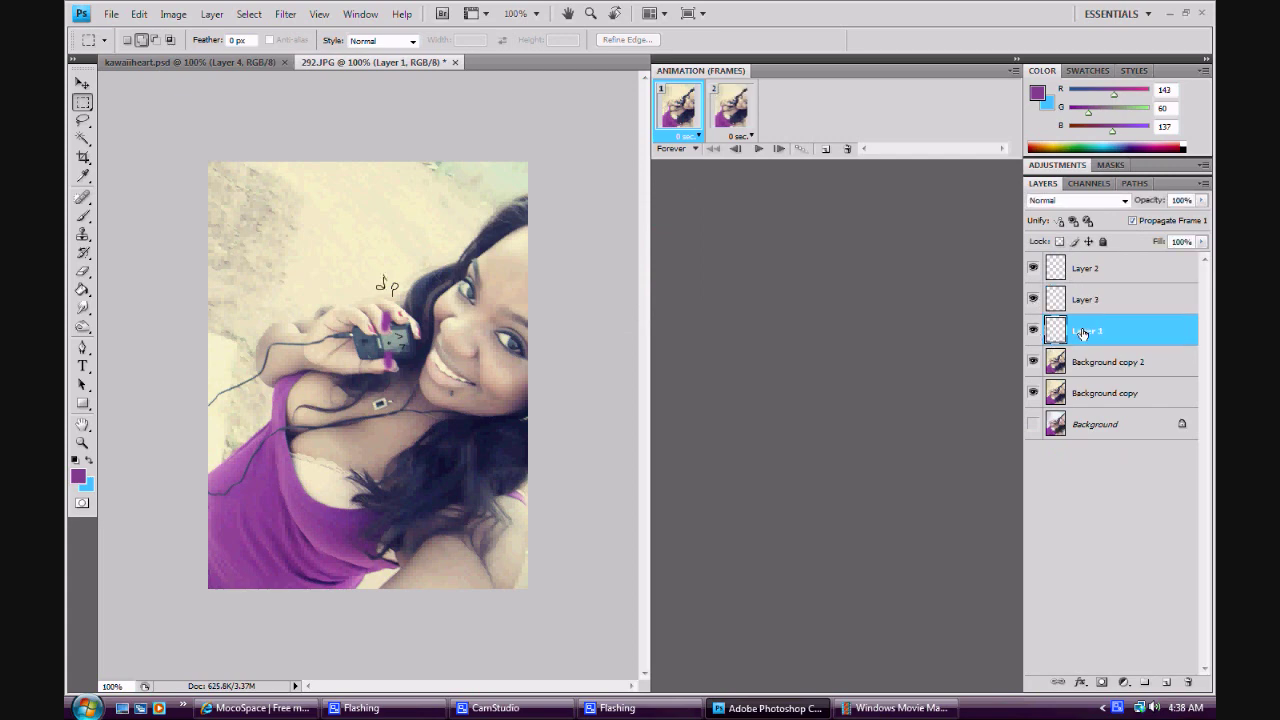
{"action": "left_click", "coordinate": [1082, 301]}
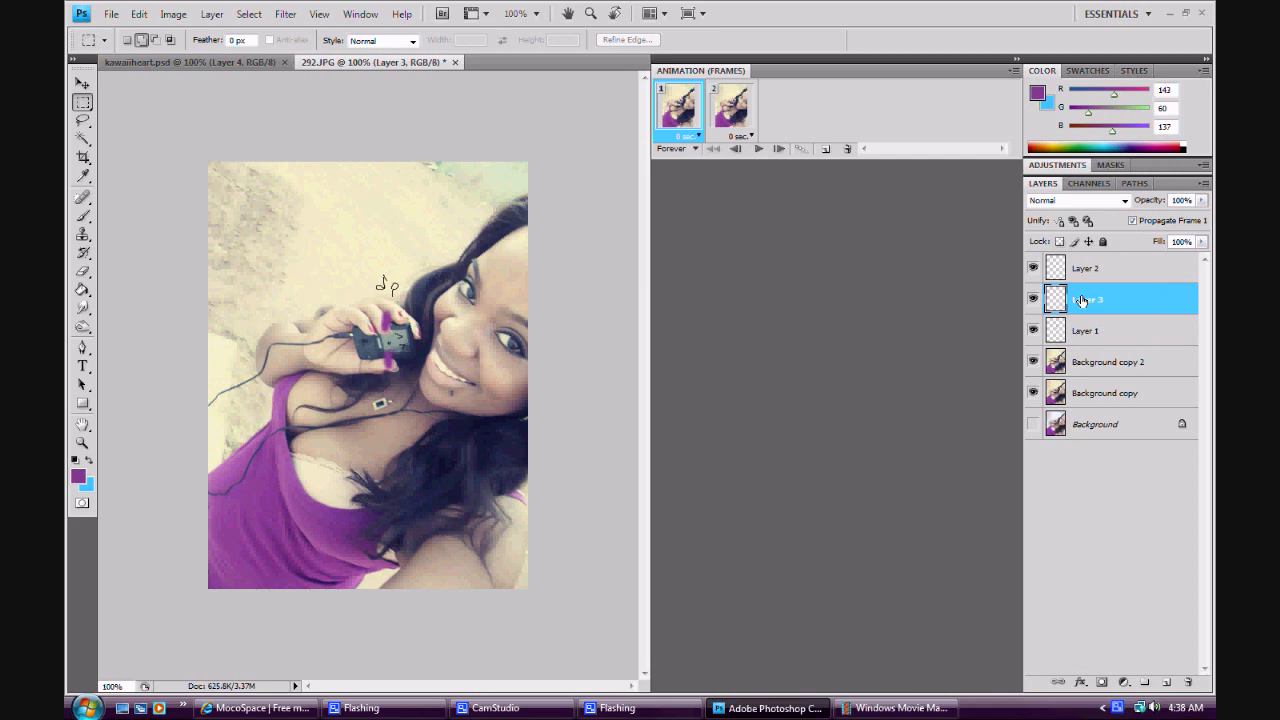
{"action": "left_click", "coordinate": [1045, 335]}
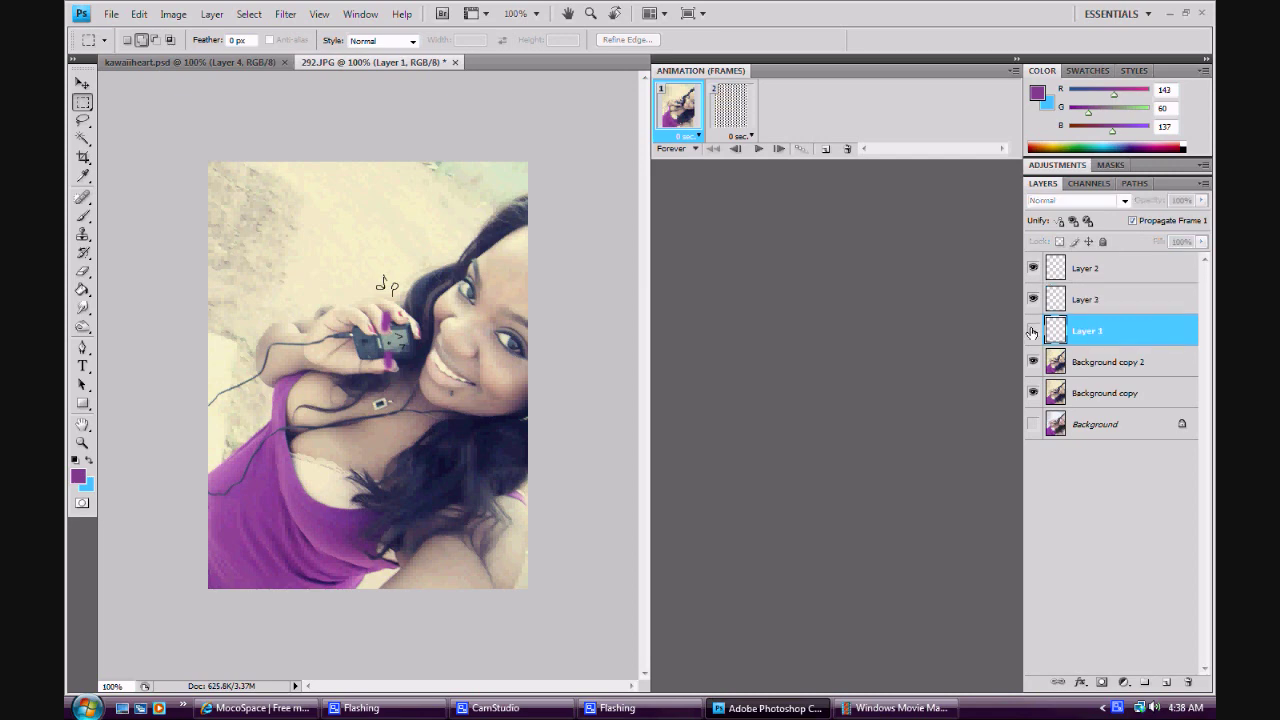
{"action": "left_click", "coordinate": [1033, 331]}
{"action": "left_click", "coordinate": [1033, 331]}
{"action": "right_click", "coordinate": [1060, 268]}
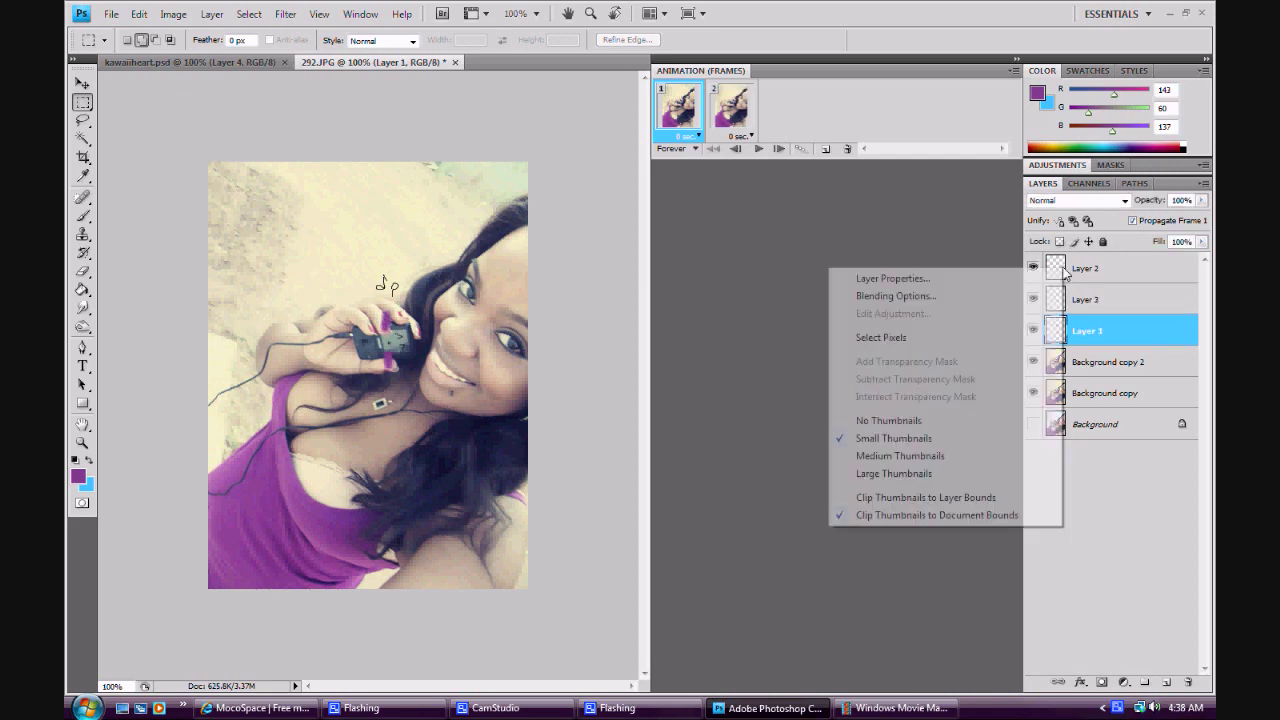
- Duplicate Layer 2 to create Layer 2 copy
{"action": "right_click", "coordinate": [1118, 271]}
{"action": "left_click", "coordinate": [937, 339]}
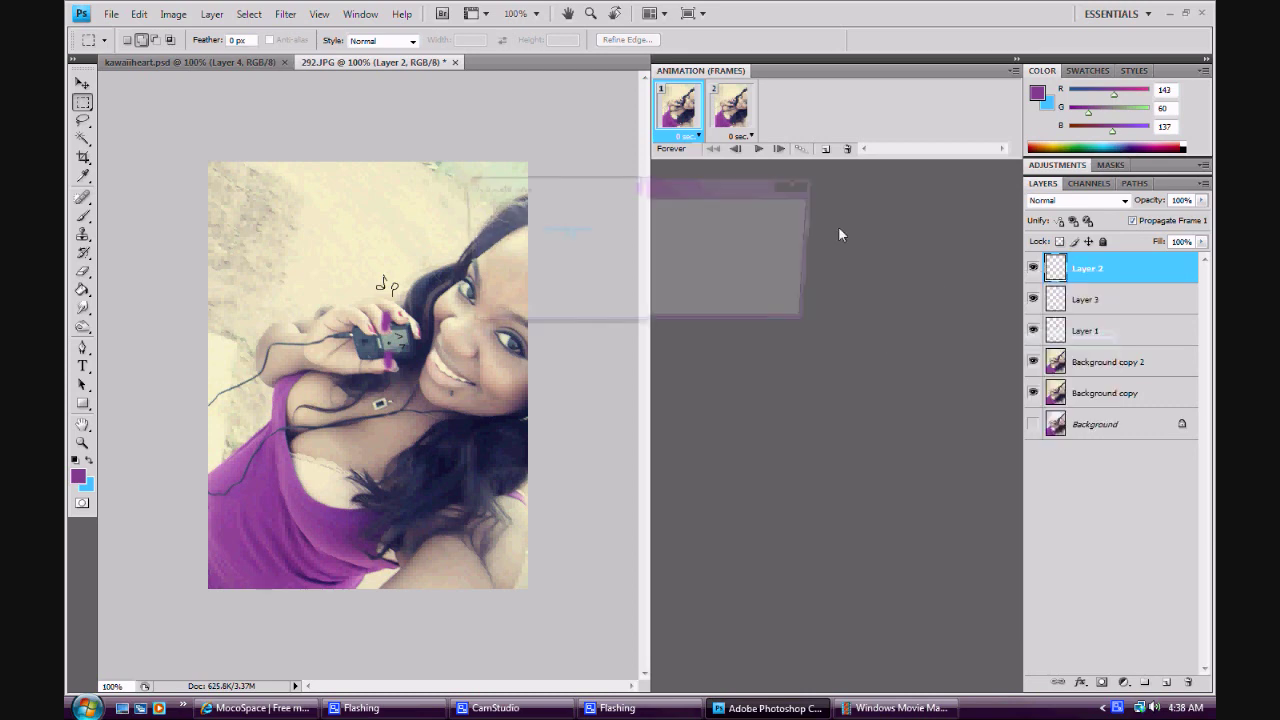
{"action": "left_click", "coordinate": [774, 215]}
{"action": "key", "text": "v"}
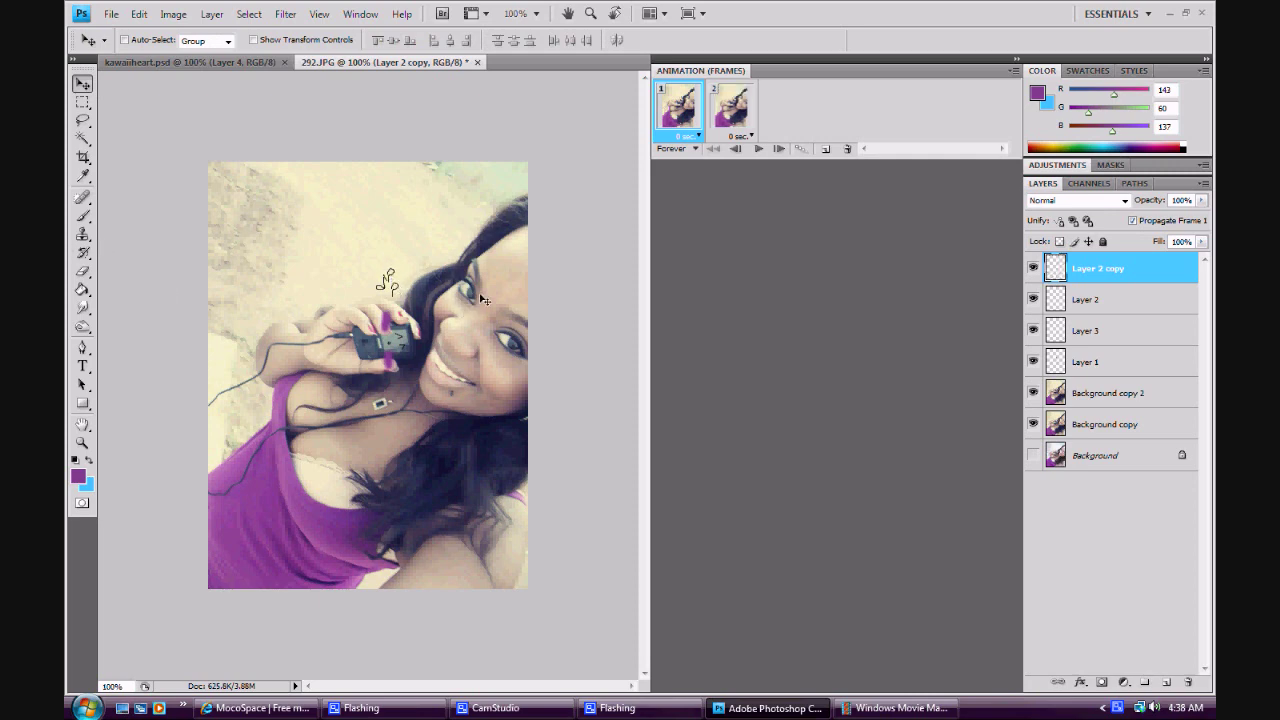
- On frame 2, test-play the animation several times while selecting Layer 2 and Layer 3
{"action": "left_click", "coordinate": [729, 117]}
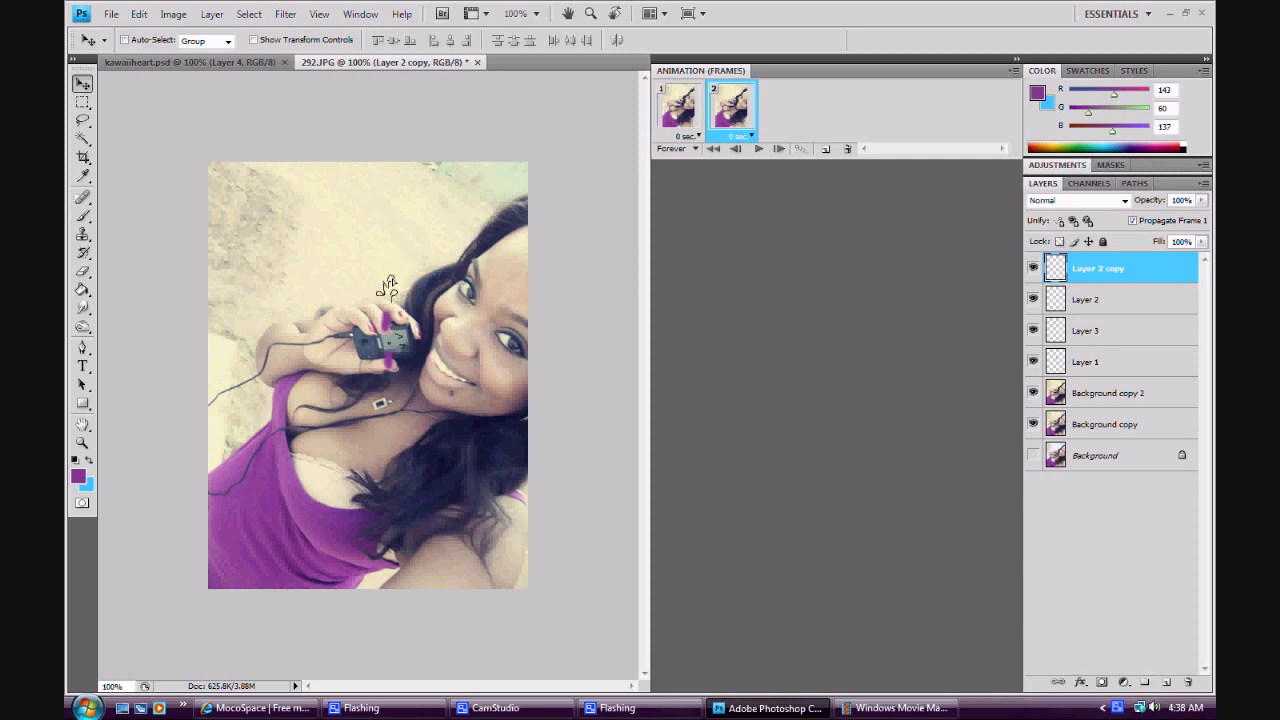
{"action": "left_click", "coordinate": [760, 149]}
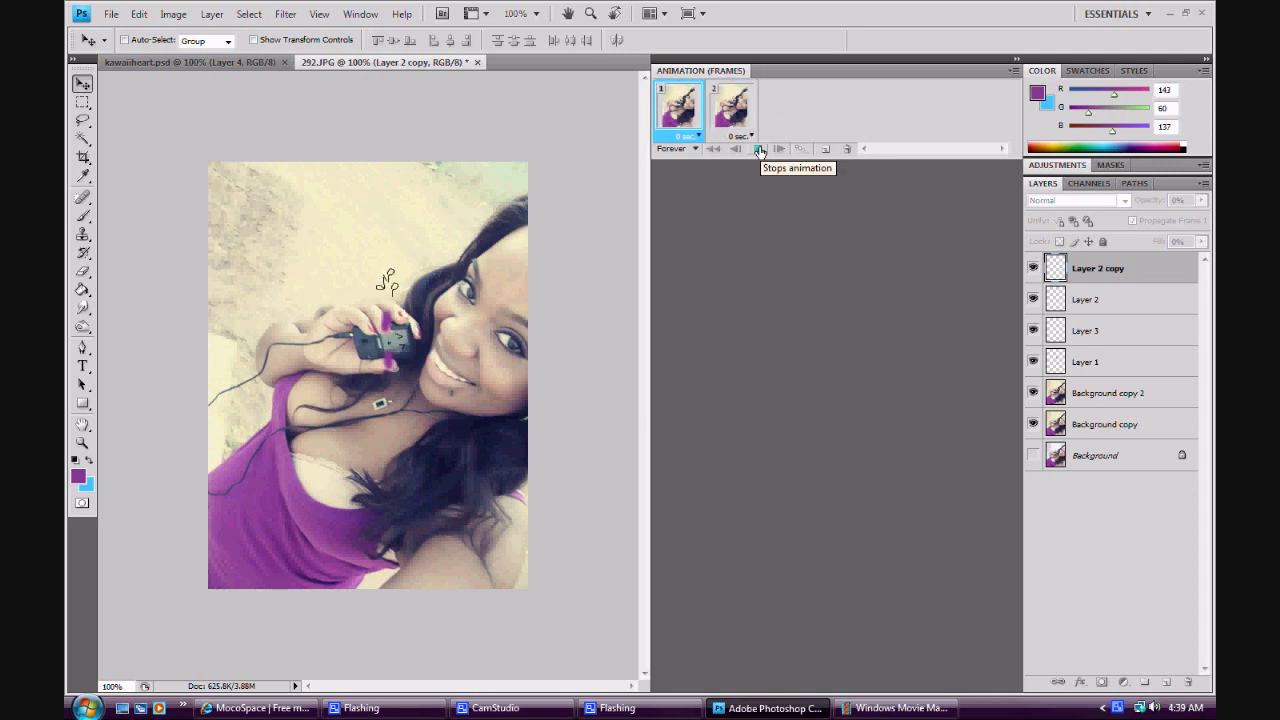
{"action": "left_click", "coordinate": [760, 149]}
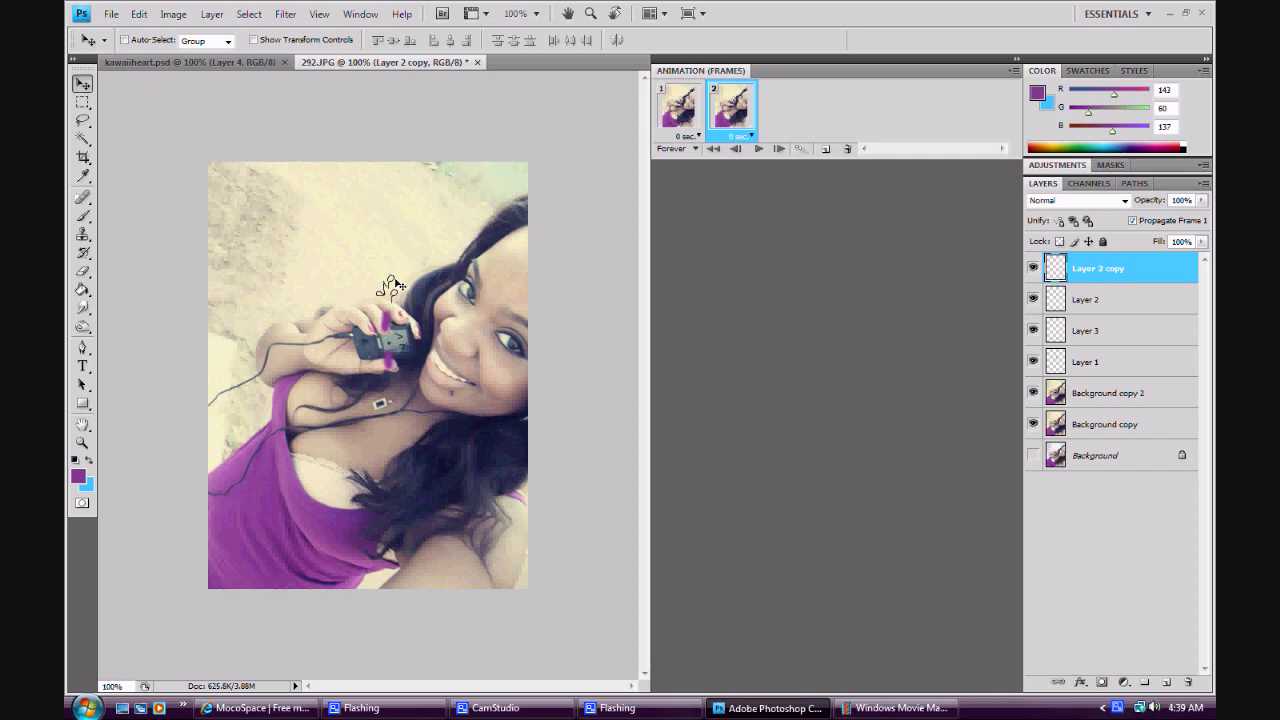
{"action": "left_click", "coordinate": [760, 149]}
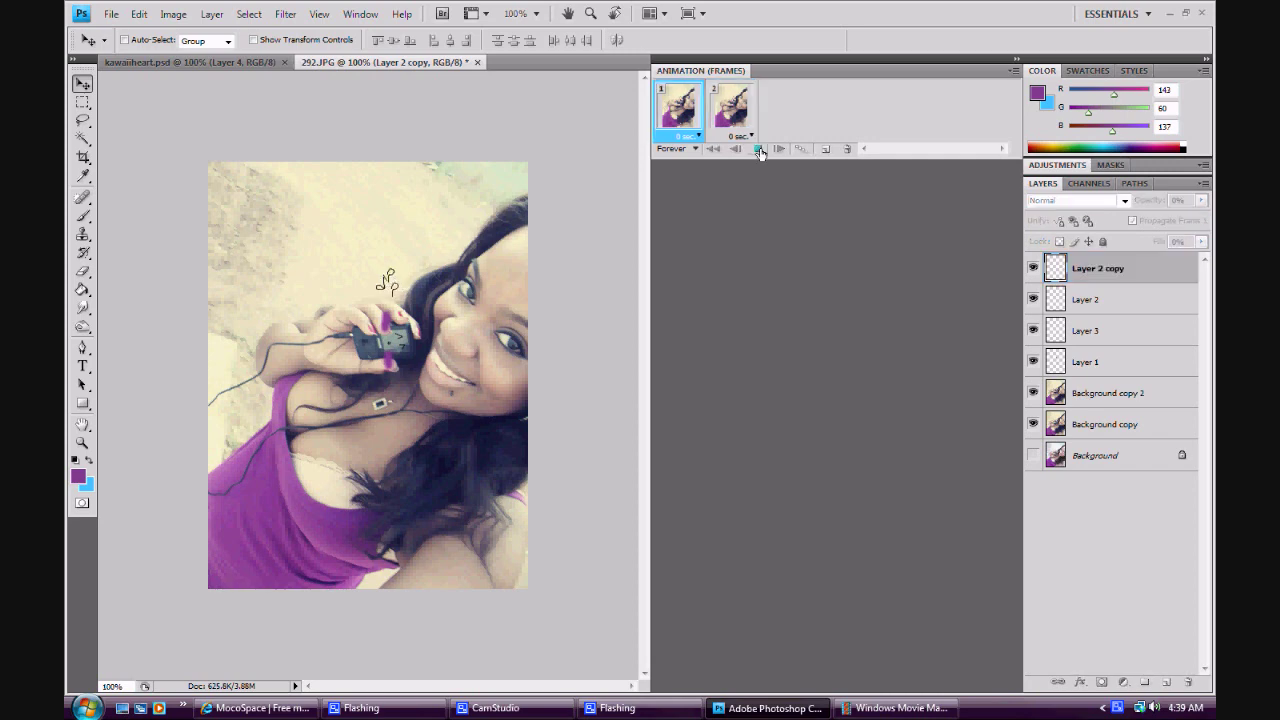
{"action": "left_click", "coordinate": [760, 149]}
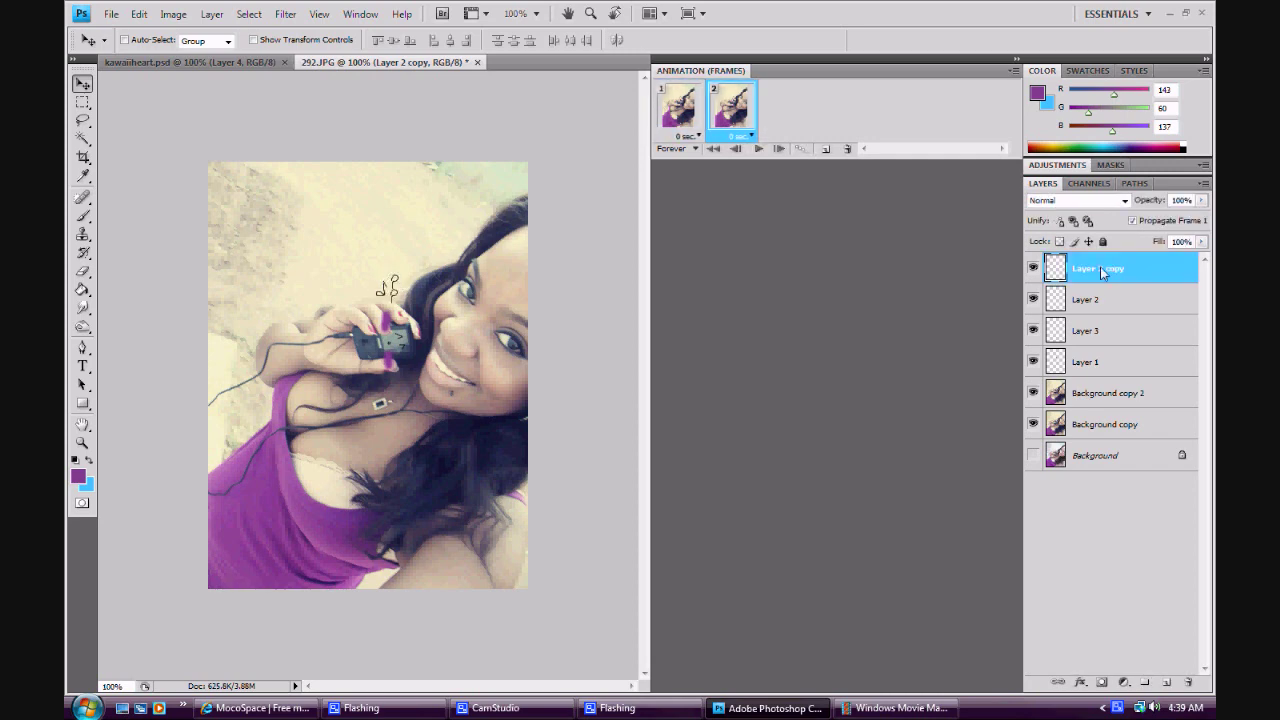
{"action": "key", "text": "alt+bracketleft"}
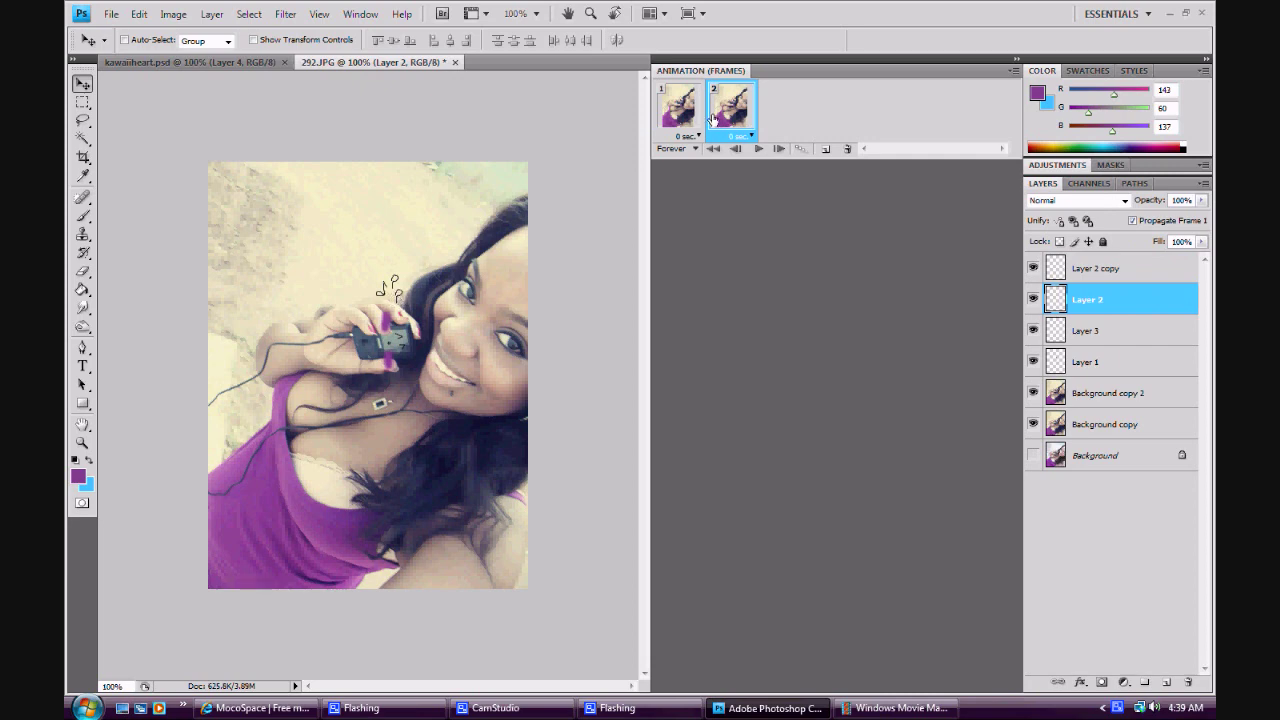
{"action": "key", "text": "alt+bracketleft"}
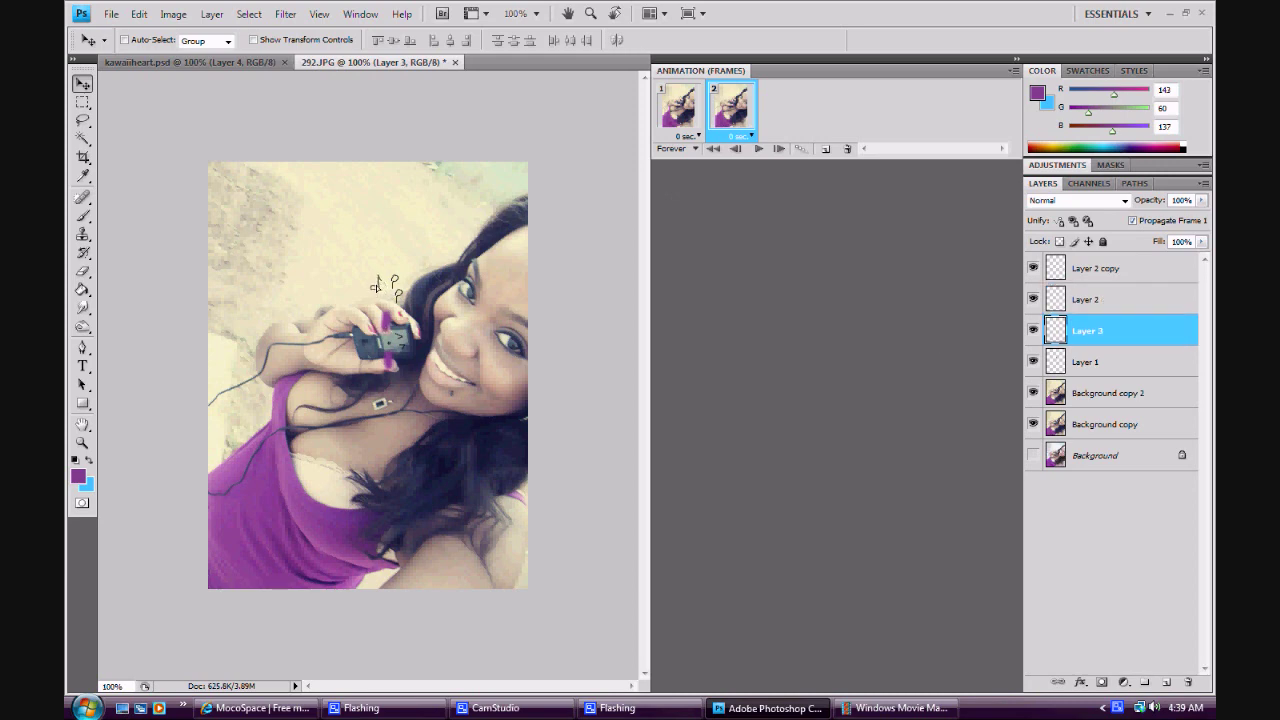
{"action": "left_click", "coordinate": [760, 149]}
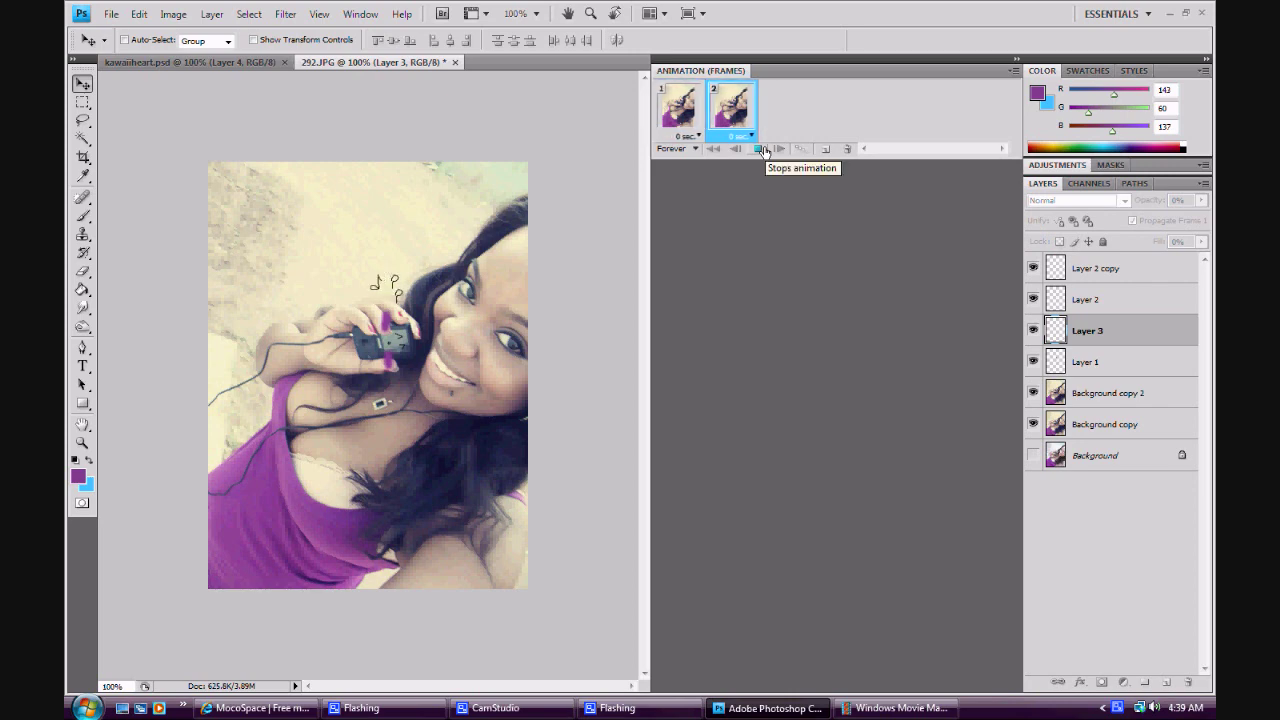
{"action": "left_click", "coordinate": [762, 149]}
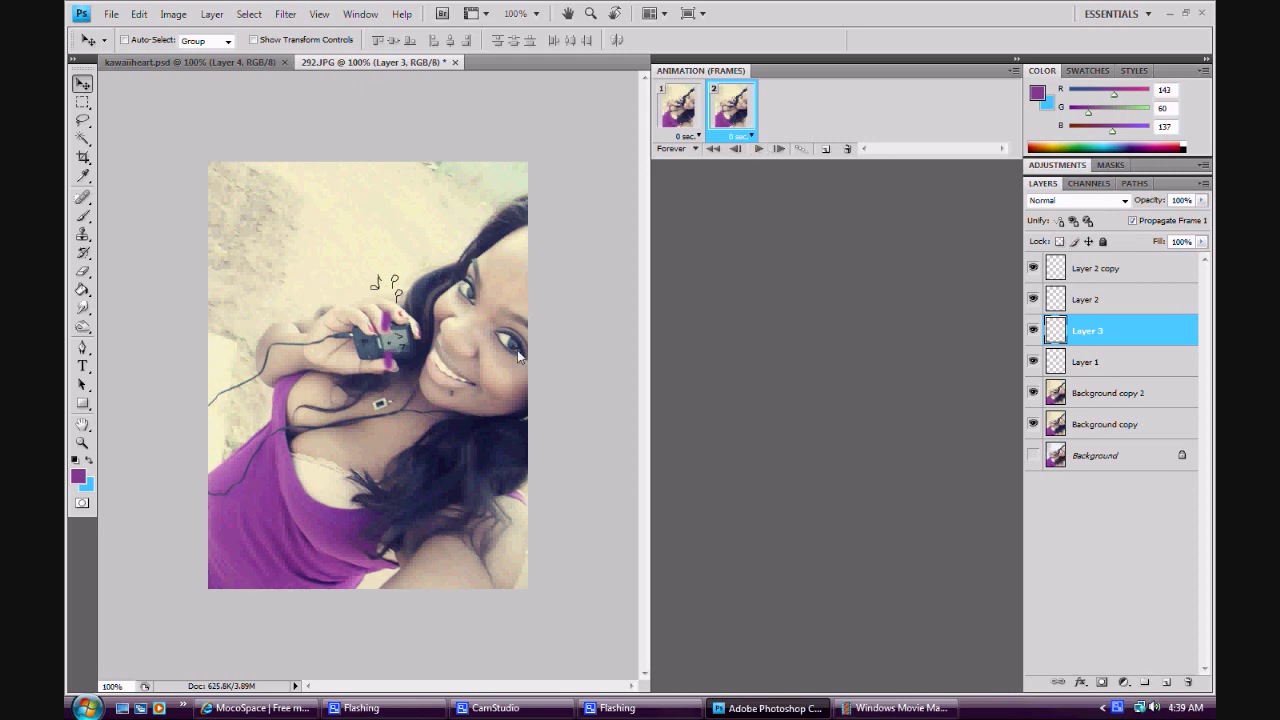
{"action": "left_click", "coordinate": [495, 708]}
{"action": "left_click", "coordinate": [272, 207]}
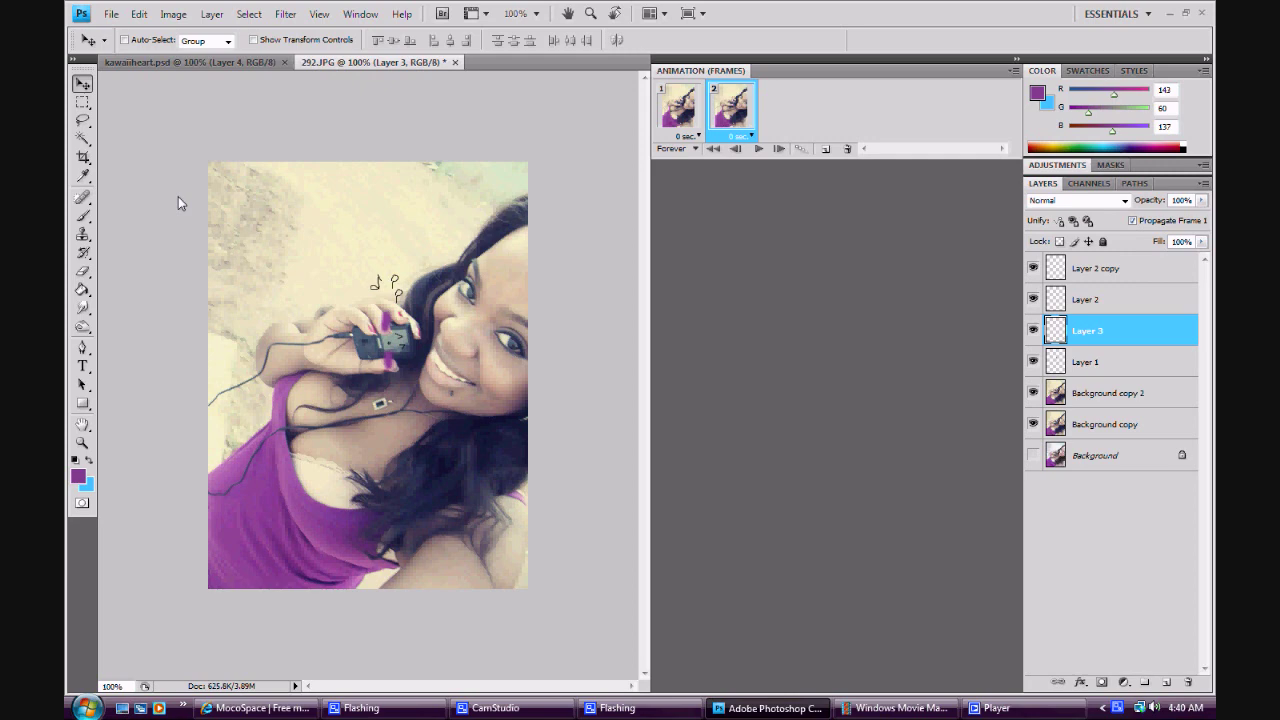
- Open the Save for Web & Devices dialog from the File menu
{"action": "left_click", "coordinate": [113, 15]}
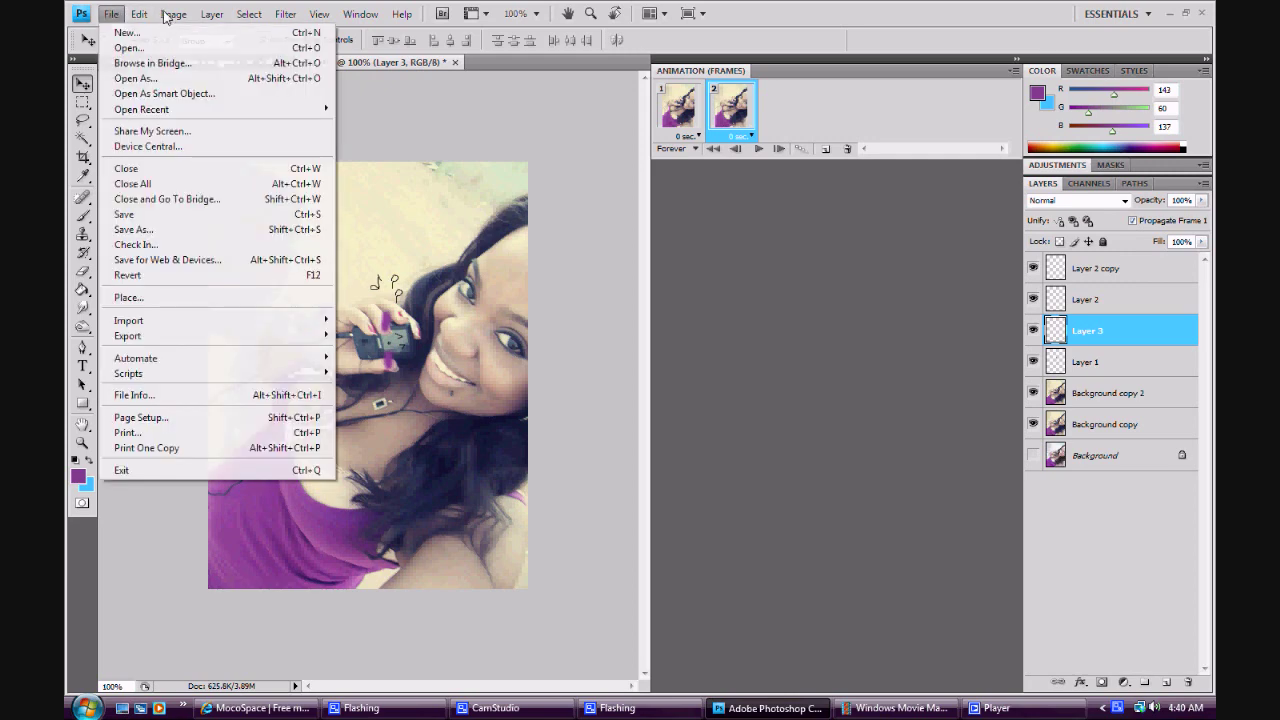
{"action": "left_click", "coordinate": [111, 18]}
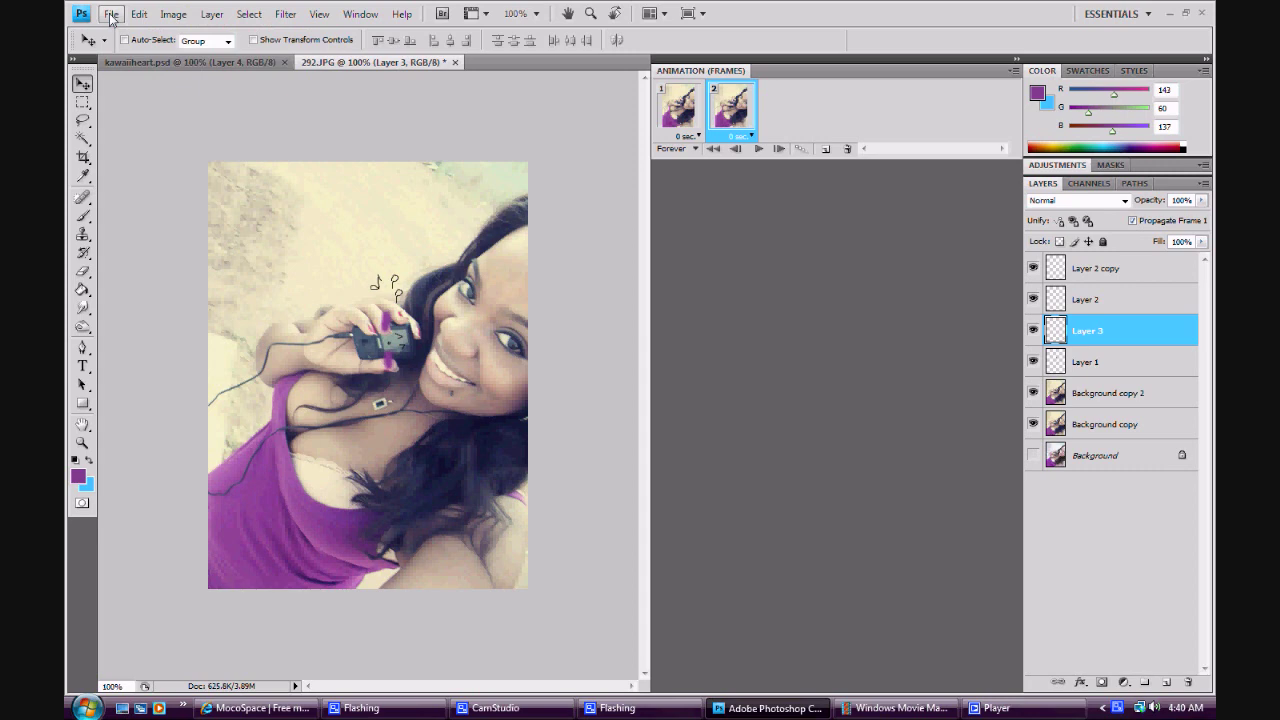
{"action": "left_click", "coordinate": [111, 15]}
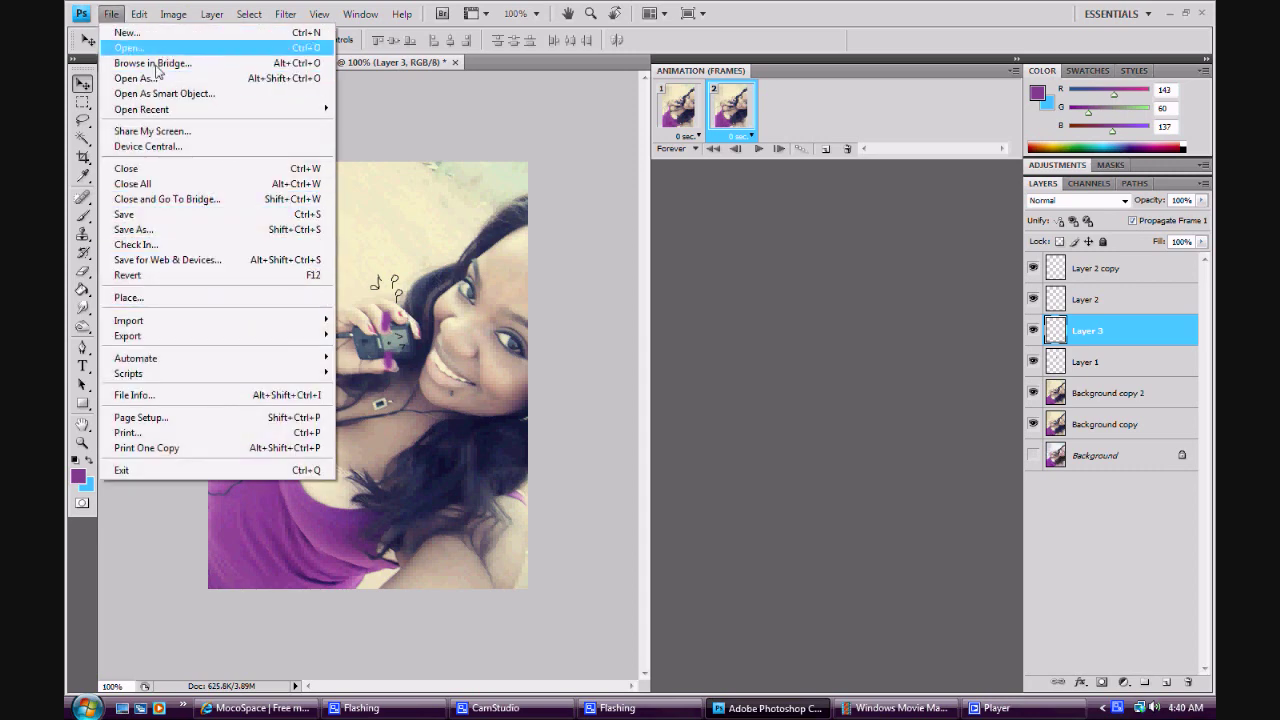
{"action": "left_click", "coordinate": [142, 266]}
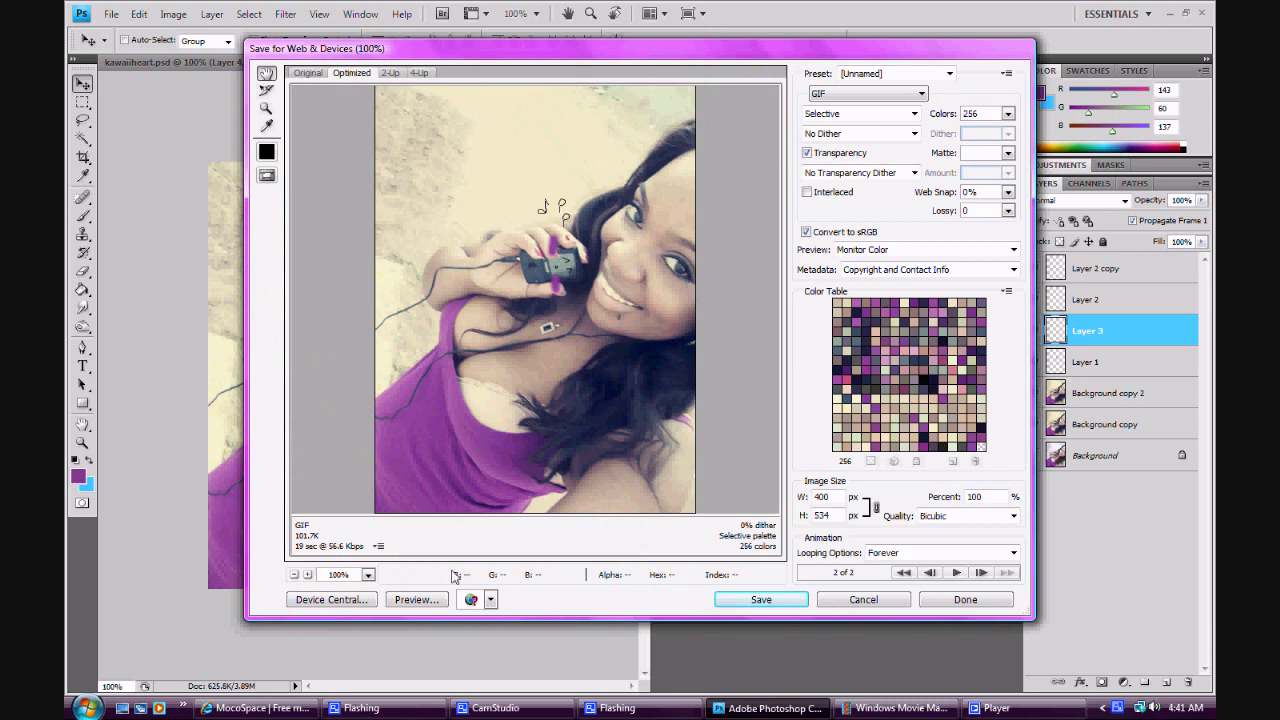
- Keep GIF as the export format with Transparency left turned on
{"action": "left_click", "coordinate": [852, 95]}
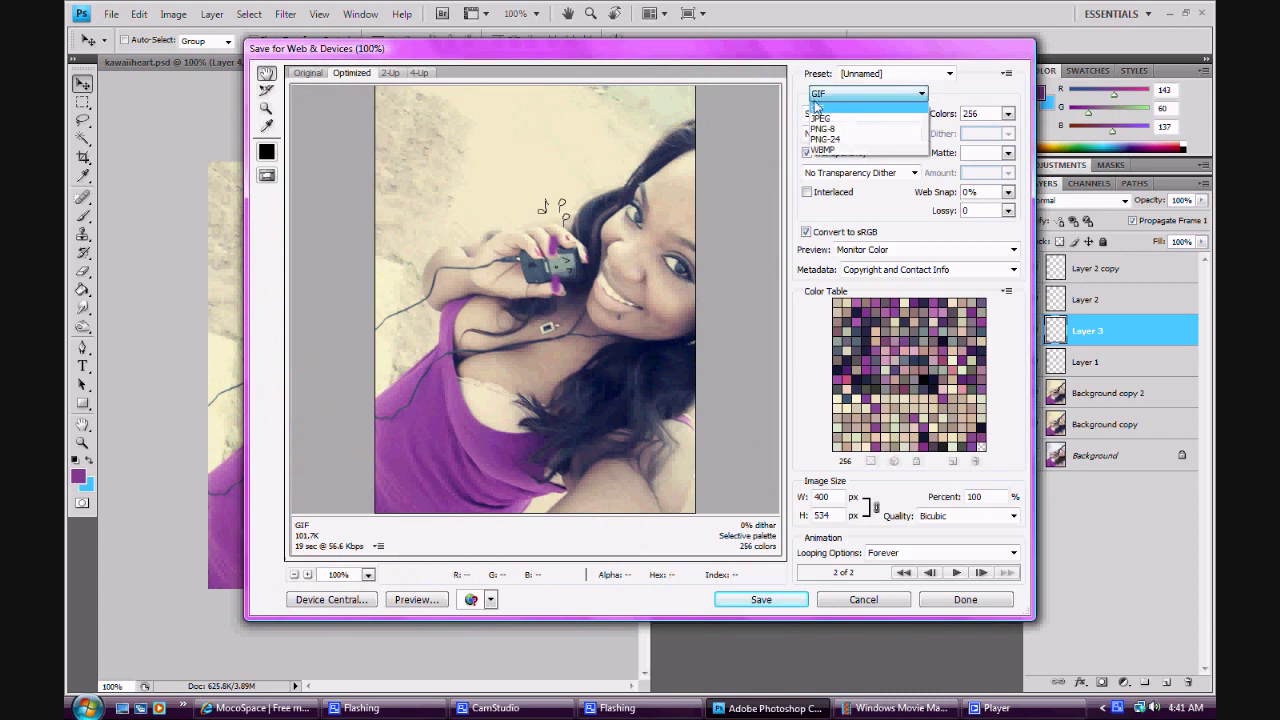
{"action": "left_click", "coordinate": [823, 108]}
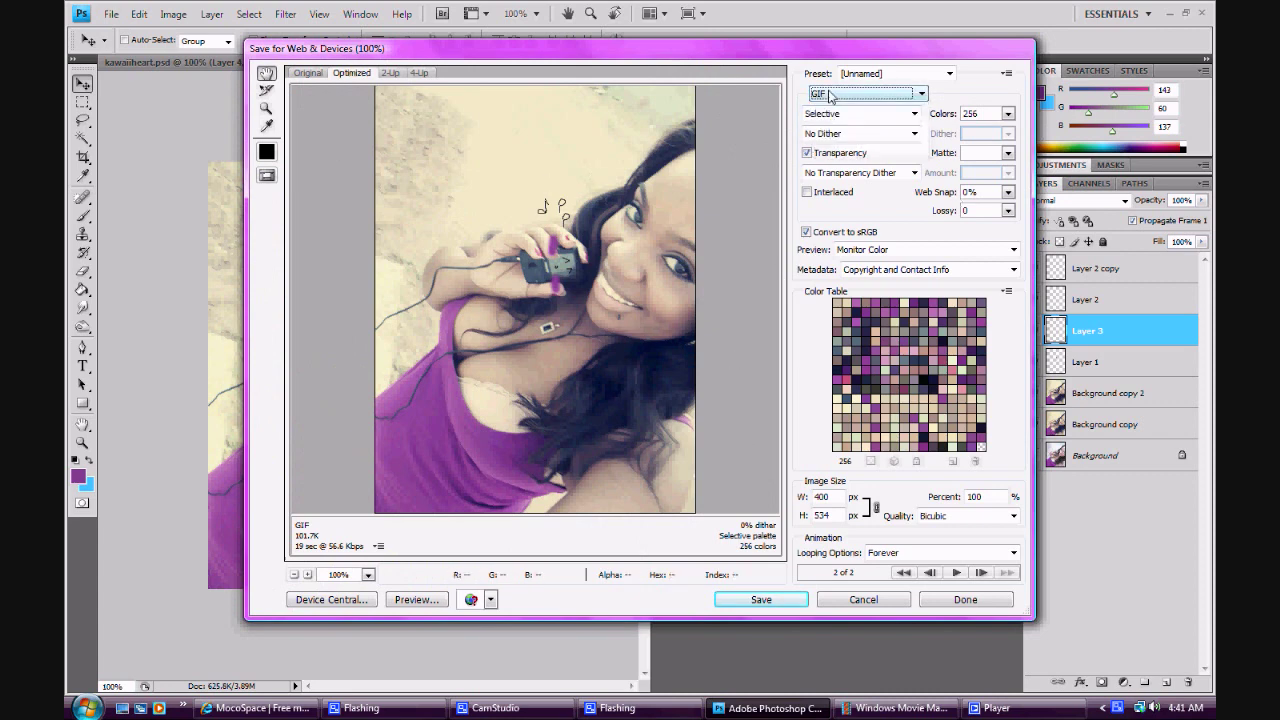
{"action": "left_click", "coordinate": [808, 154]}
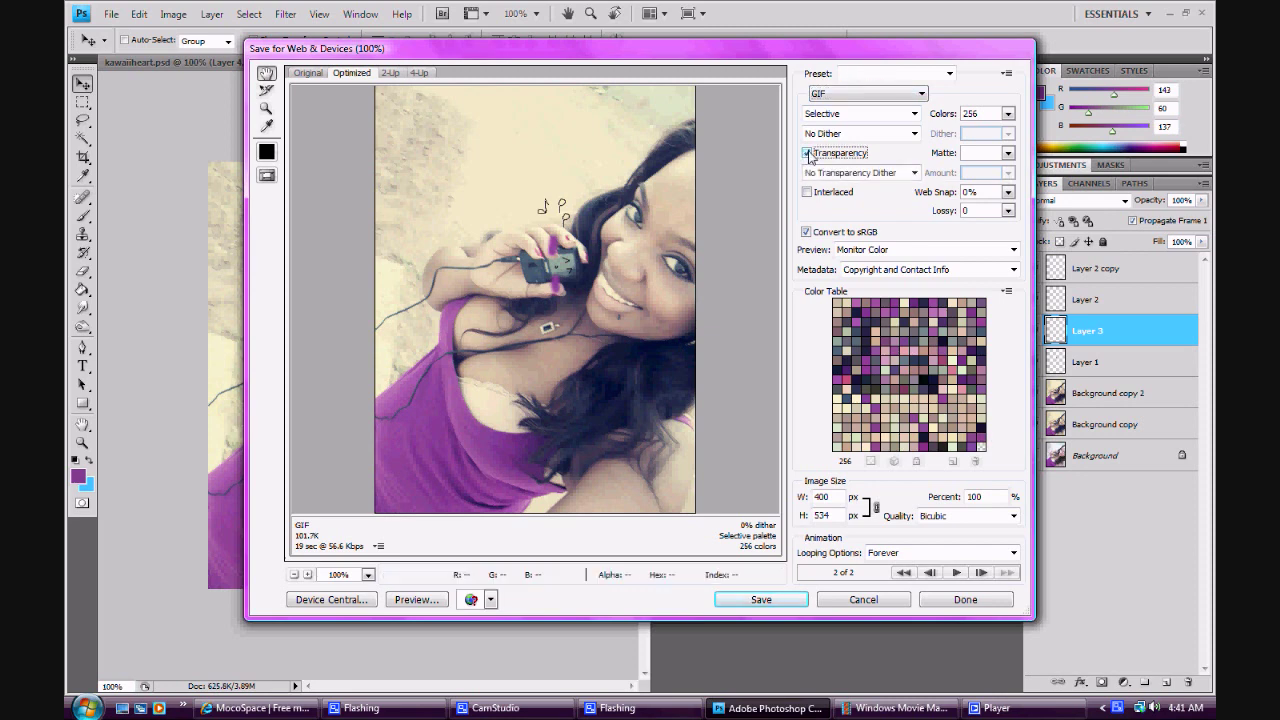
{"action": "left_click", "coordinate": [808, 153]}
{"action": "left_click", "coordinate": [808, 153]}
{"action": "left_click", "coordinate": [842, 174]}
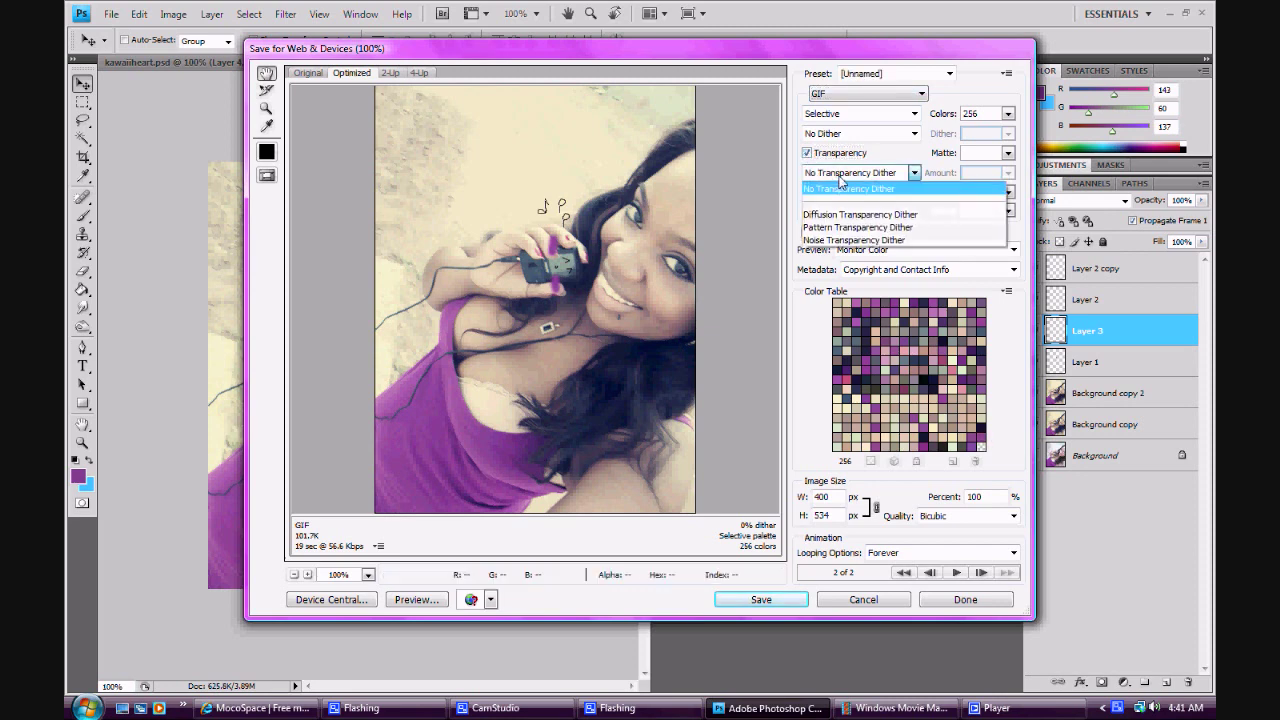
{"action": "left_click", "coordinate": [800, 178]}
{"action": "left_click", "coordinate": [808, 153]}
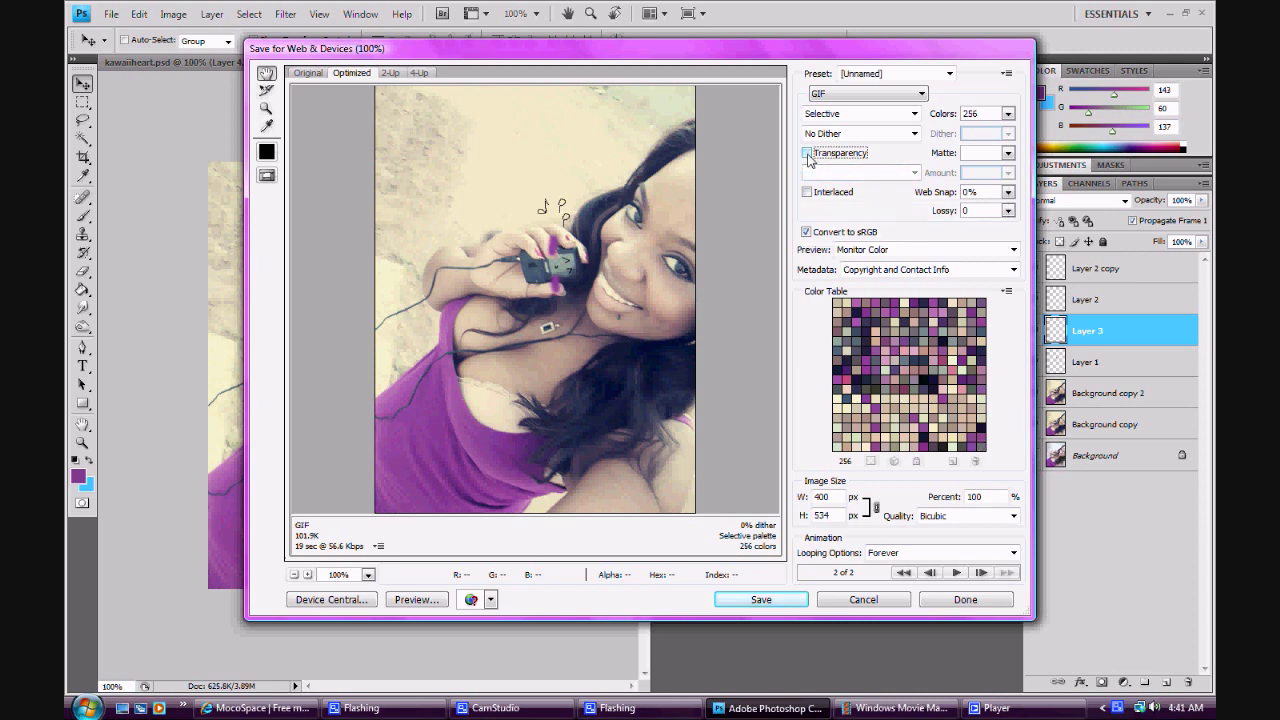
{"action": "left_click", "coordinate": [808, 155]}
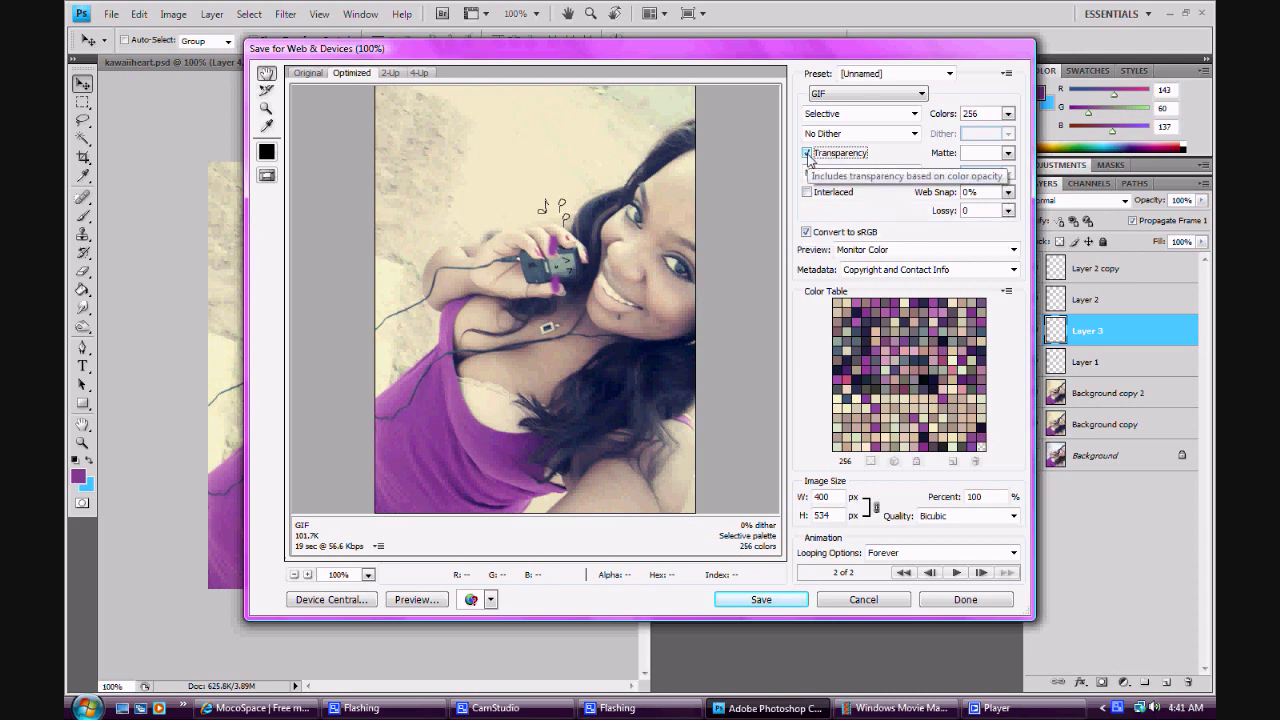
{"action": "left_click", "coordinate": [762, 600]}
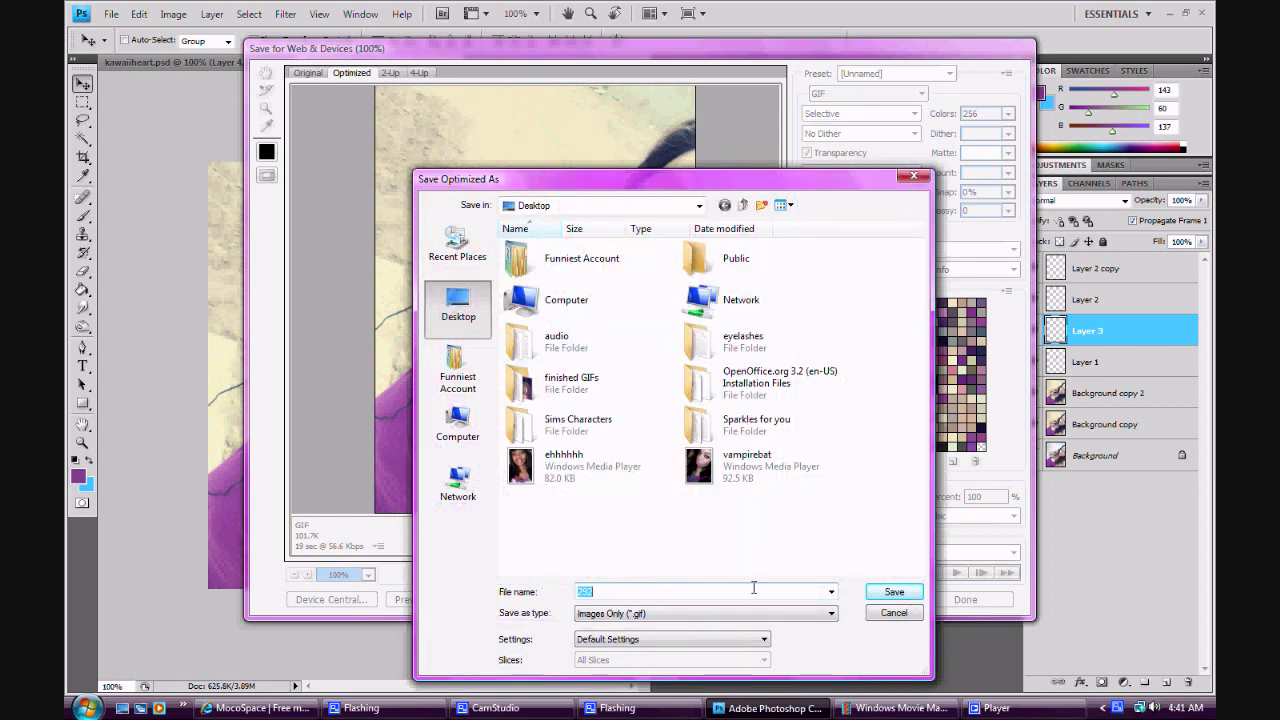
{"action": "type", "text": "gfhjdfh"}
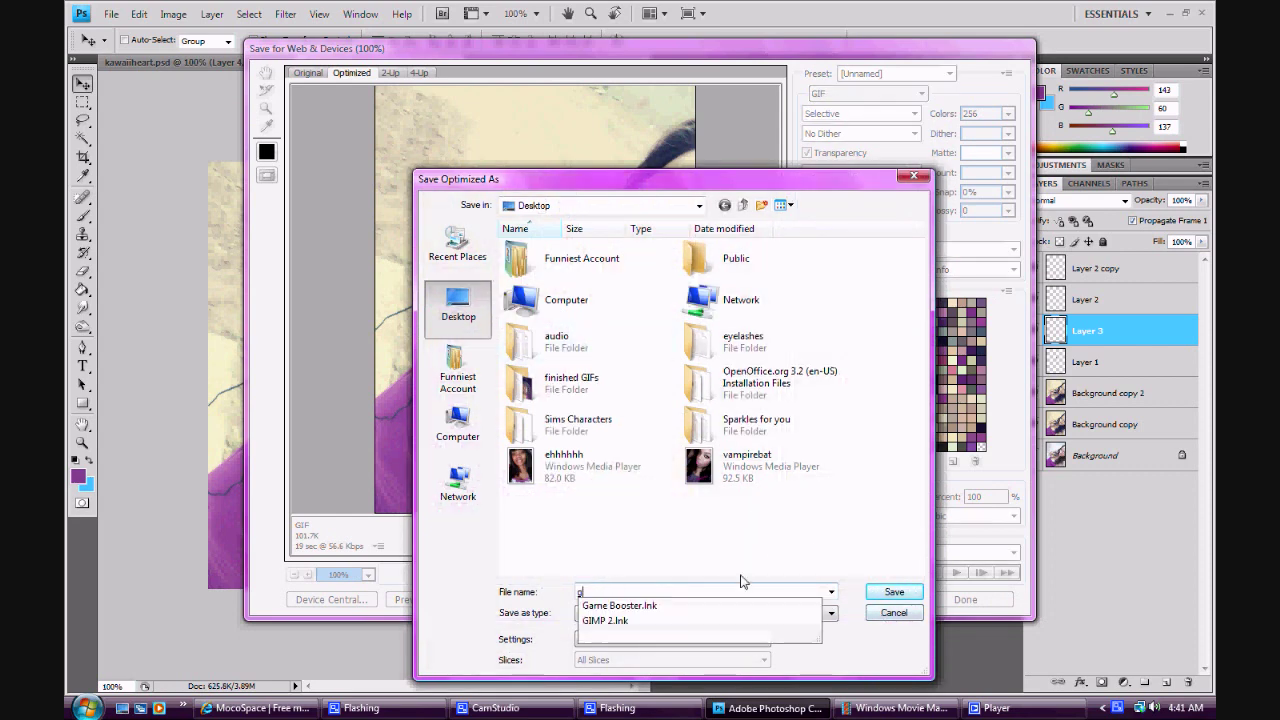
{"action": "left_click", "coordinate": [888, 612]}
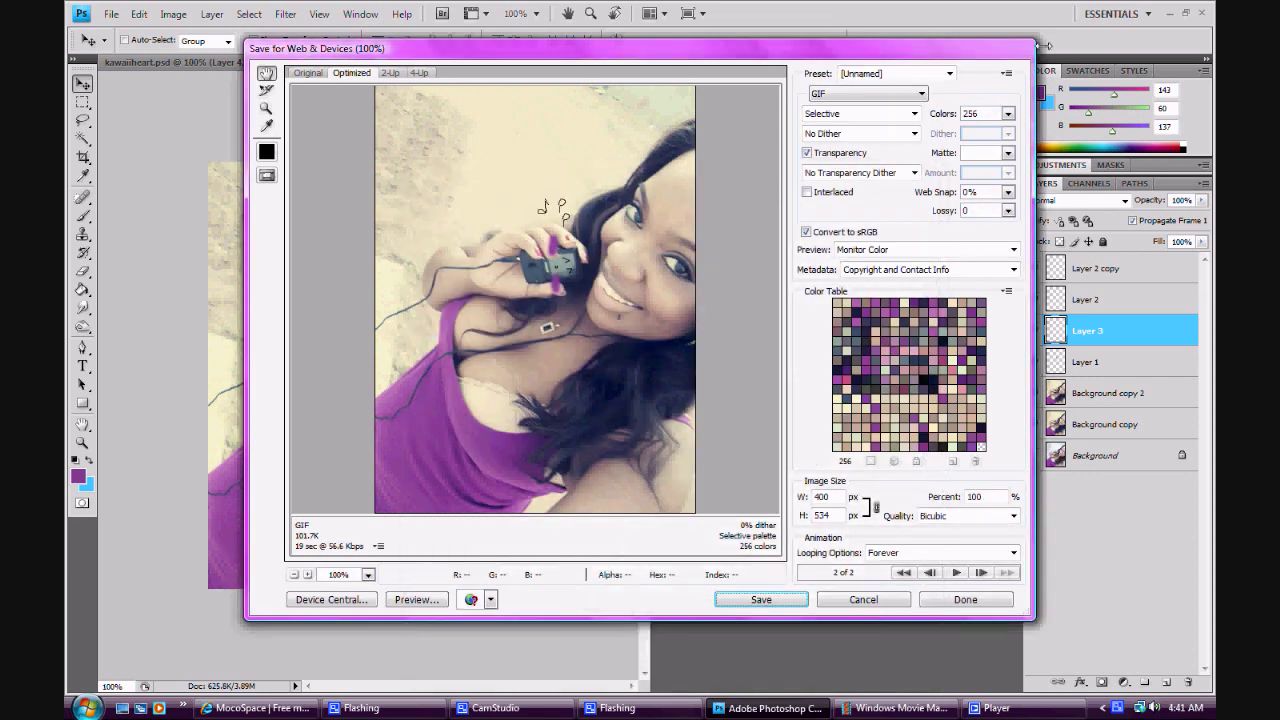